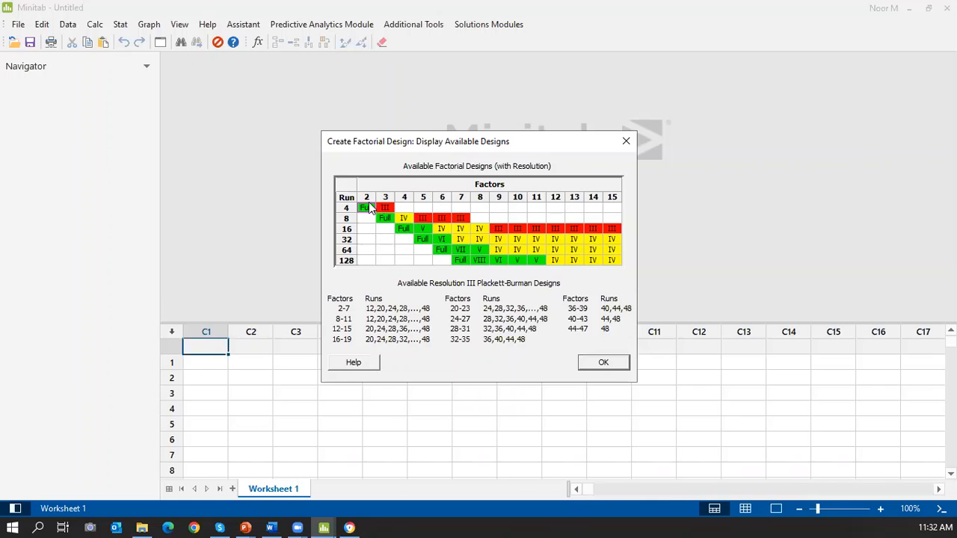
Set the full factorial design to 2 replicates for corner points.
{"action": "left_click", "coordinate": [589, 362]}
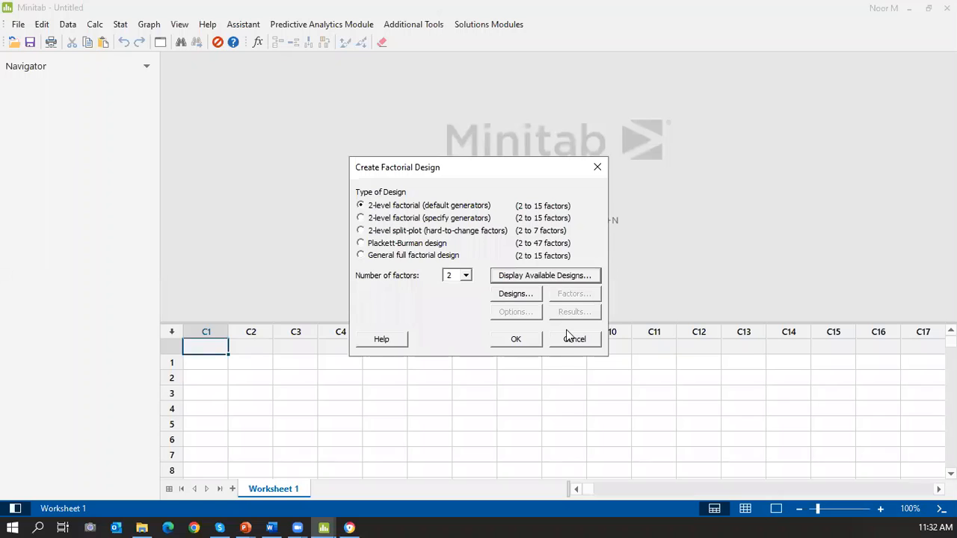
{"action": "left_click", "coordinate": [528, 296]}
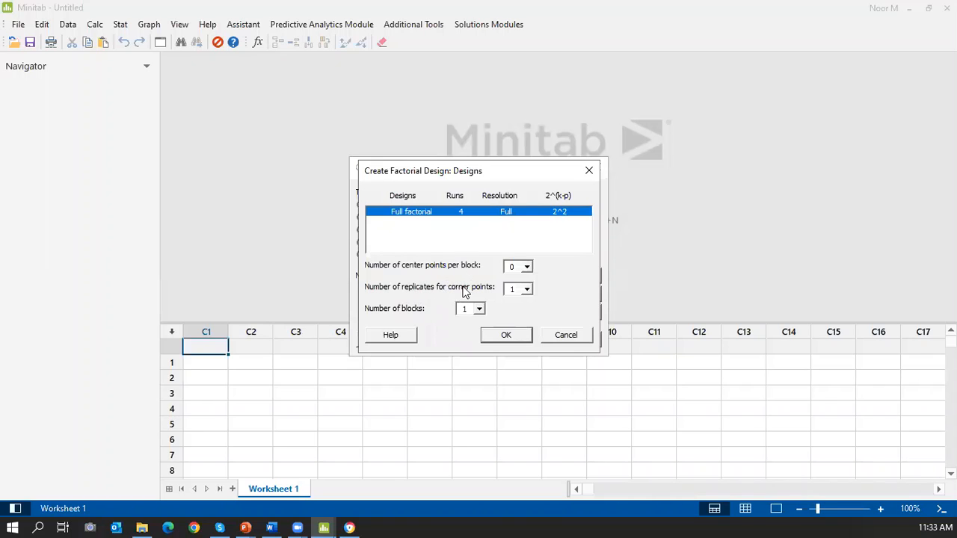
{"action": "left_click", "coordinate": [528, 289]}
{"action": "left_click", "coordinate": [516, 311]}
{"action": "left_click", "coordinate": [501, 339]}
Name factor A "Baking Time" with a low level of 30 and a high level of 50.
{"action": "left_click", "coordinate": [570, 294]}
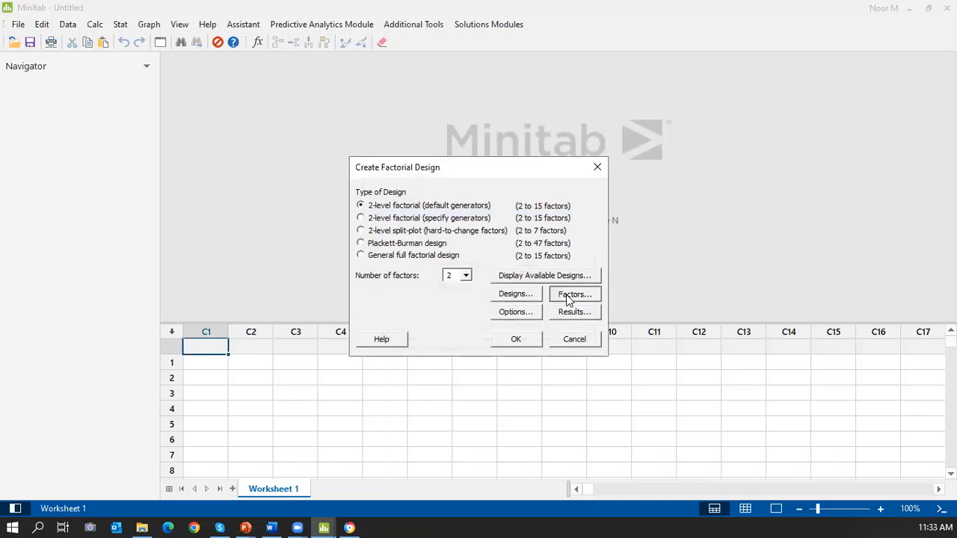
{"action": "left_click", "coordinate": [446, 228]}
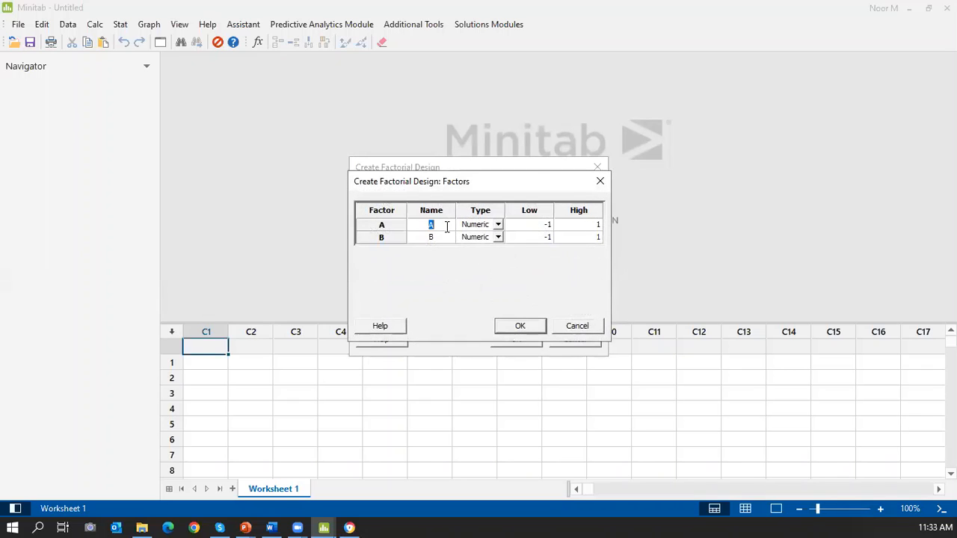
{"action": "type", "text": "Baking Time"}
{"action": "left_click", "coordinate": [549, 228]}
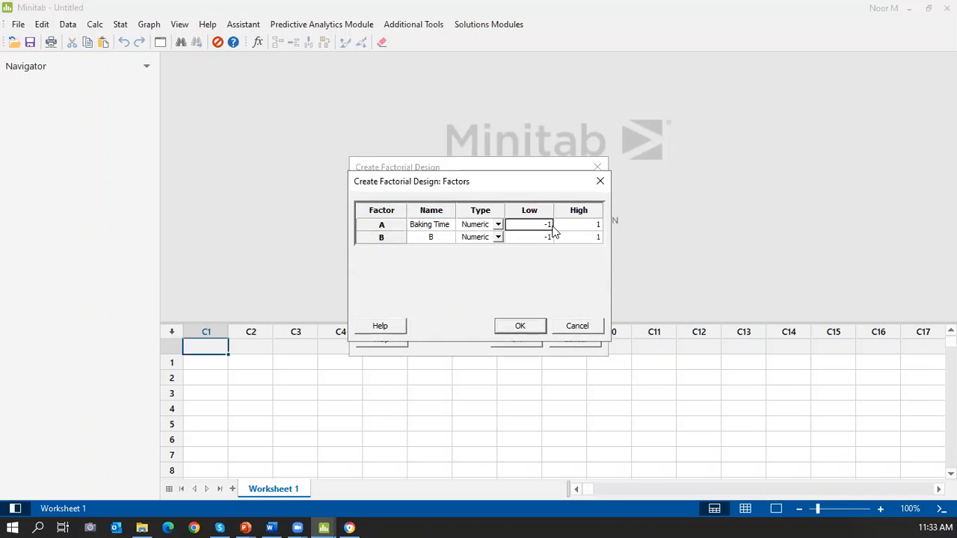
{"action": "left_click", "coordinate": [552, 225]}
{"action": "type", "text": "30"}
{"action": "left_click", "coordinate": [601, 222]}
Name factor B "Temp" with low level 325 and high level 375, and generate the factorial design.
{"action": "left_click", "coordinate": [442, 236]}
{"action": "type", "text": "Temp"}
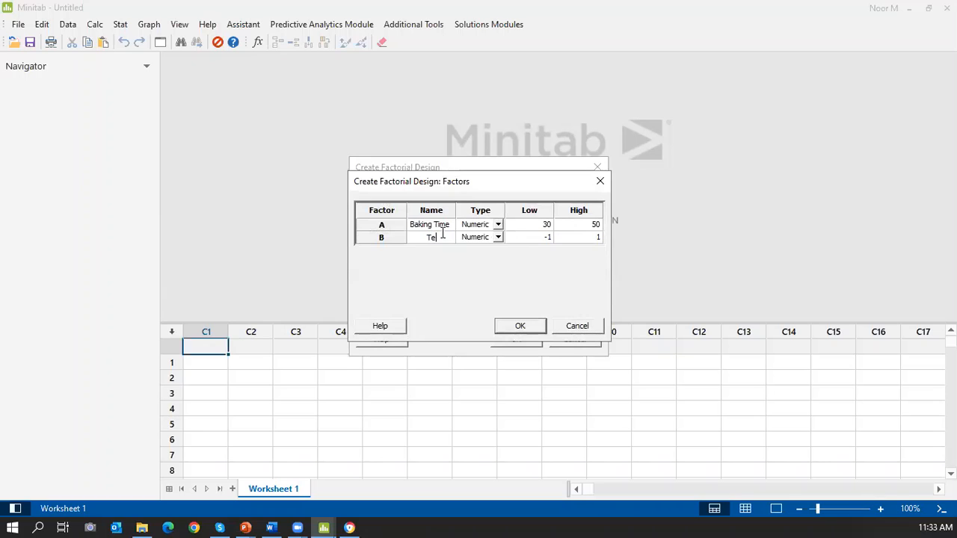
{"action": "left_click", "coordinate": [550, 237]}
{"action": "type", "text": "325"}
{"action": "left_click", "coordinate": [599, 238]}
{"action": "type", "text": "375"}
{"action": "left_click", "coordinate": [522, 326]}
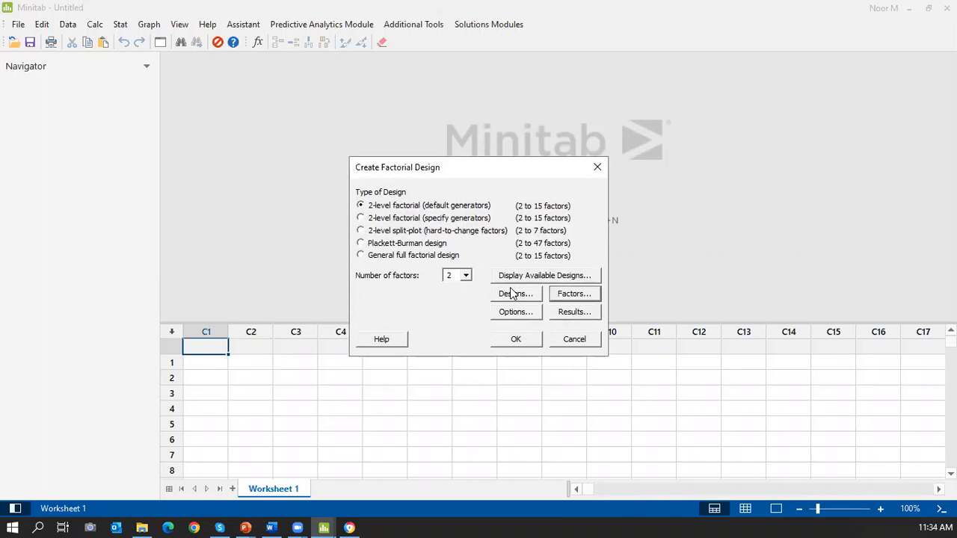
{"action": "left_click", "coordinate": [515, 341]}
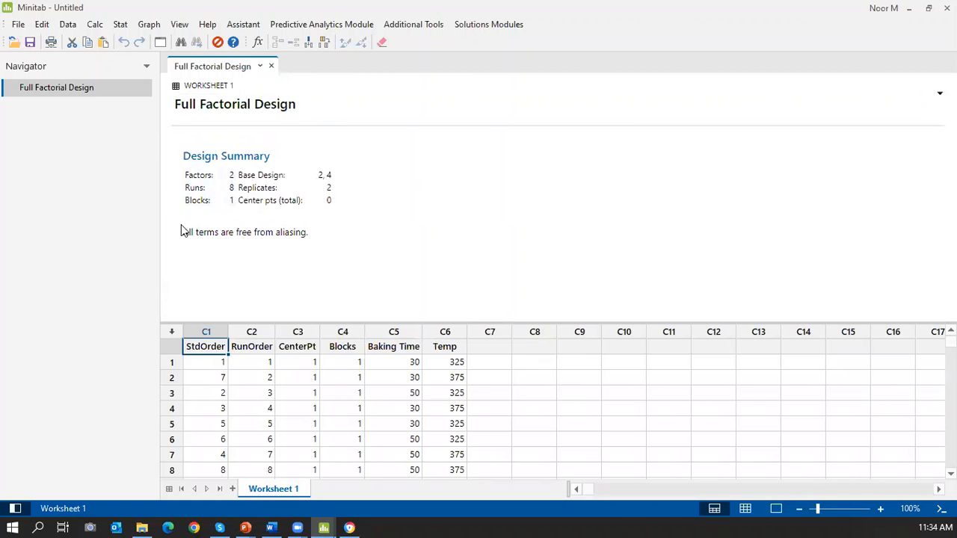
Show only the worksheet, name column C7 "y" and enter 56 as the response of the first run.
{"action": "left_click", "coordinate": [746, 510]}
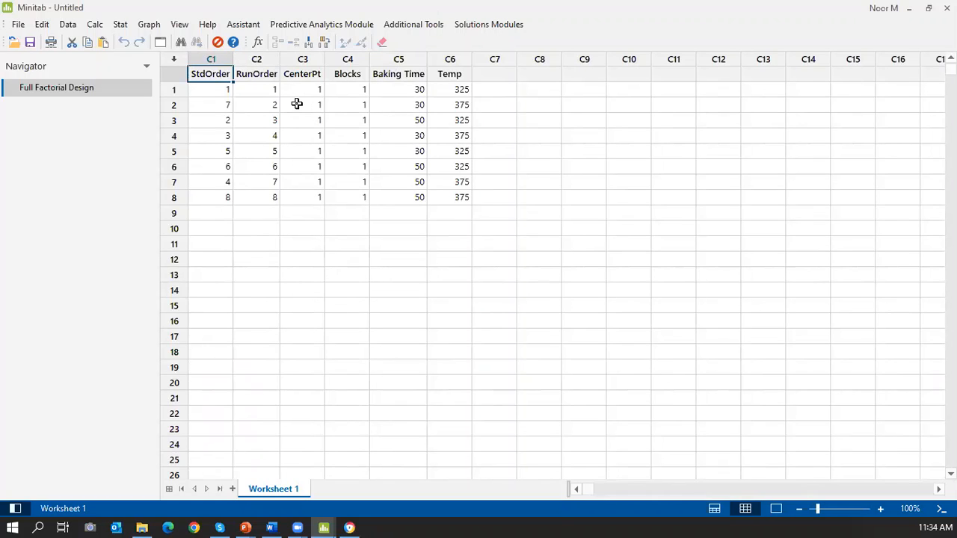
{"action": "left_click", "coordinate": [194, 89]}
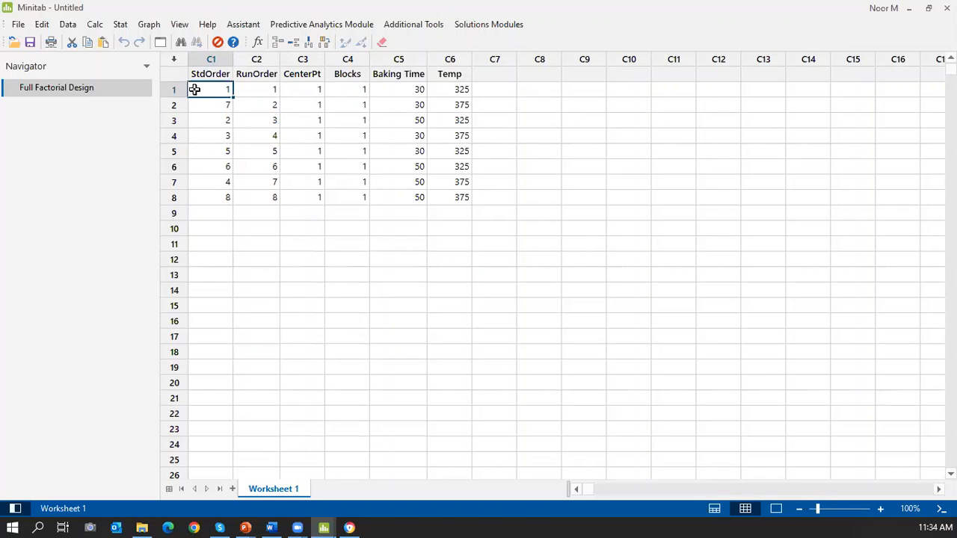
{"action": "left_click", "coordinate": [255, 89]}
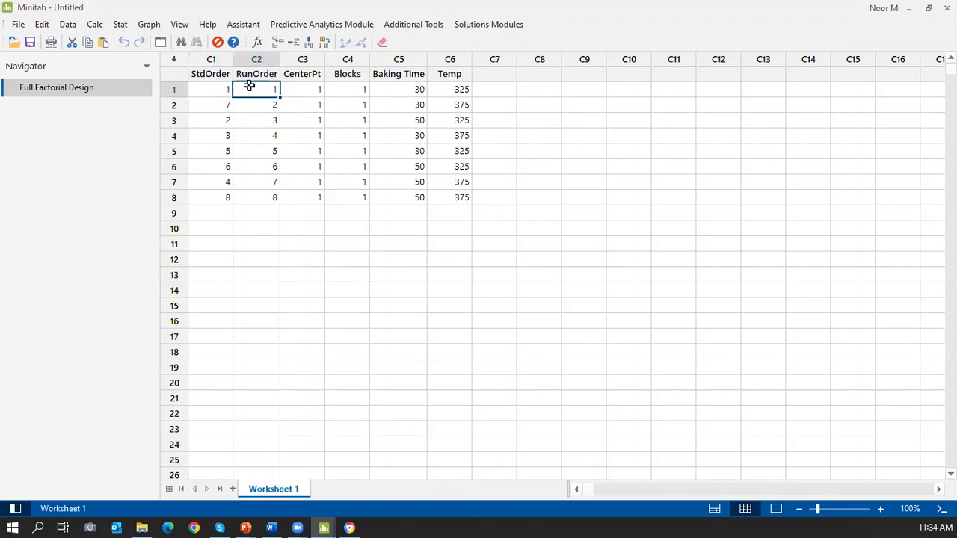
{"action": "left_click", "coordinate": [392, 89]}
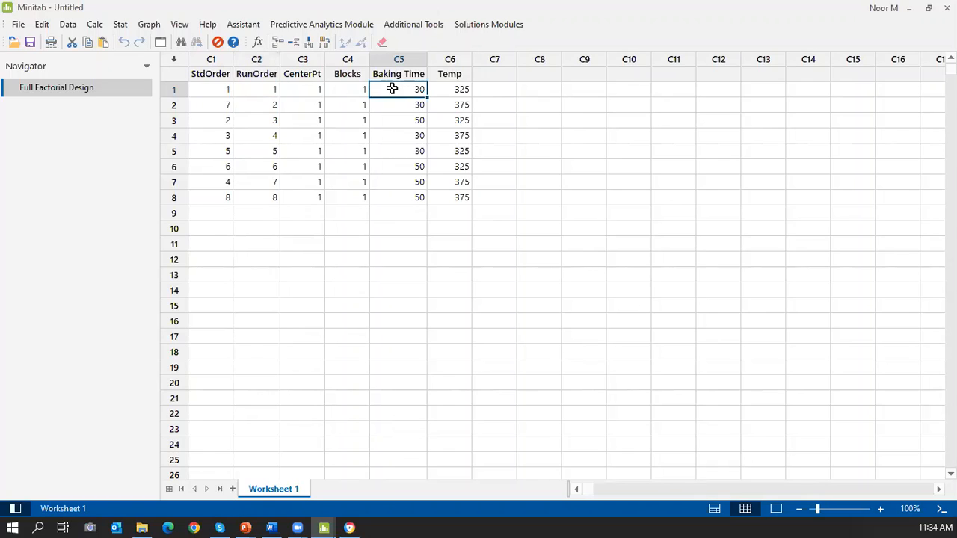
{"action": "left_click", "coordinate": [454, 90]}
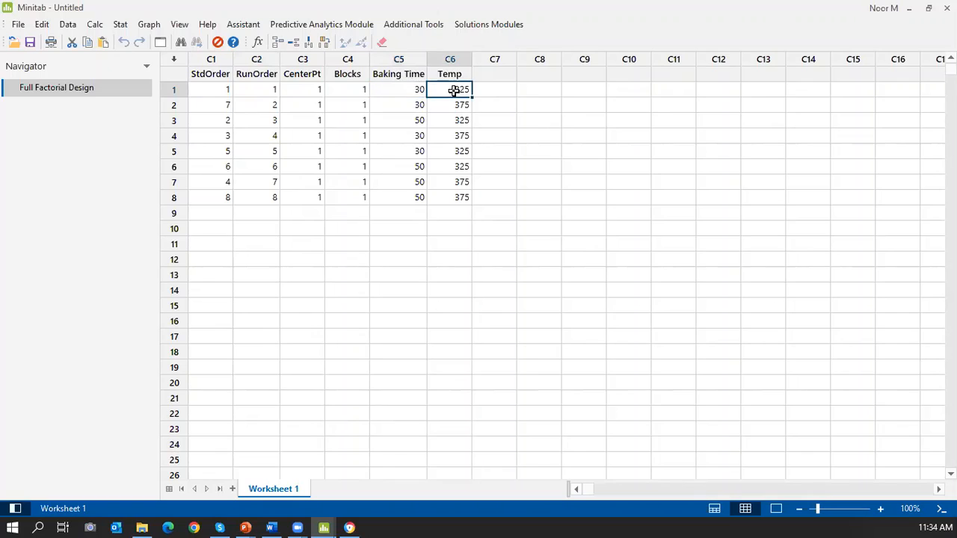
{"action": "left_click", "coordinate": [491, 70]}
{"action": "type", "text": "y"}
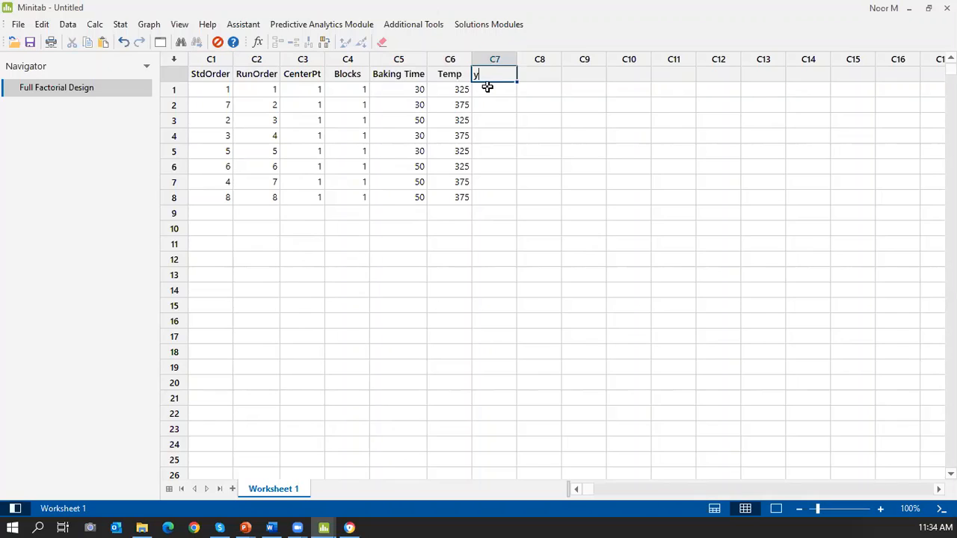
{"action": "left_click", "coordinate": [487, 89]}
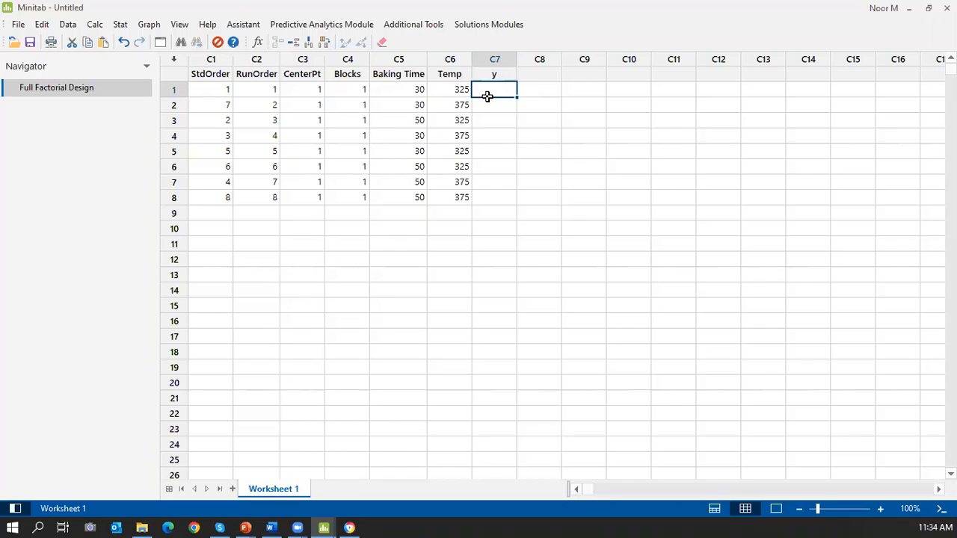
{"action": "type", "text": "56"}
{"action": "left_click", "coordinate": [528, 110]}
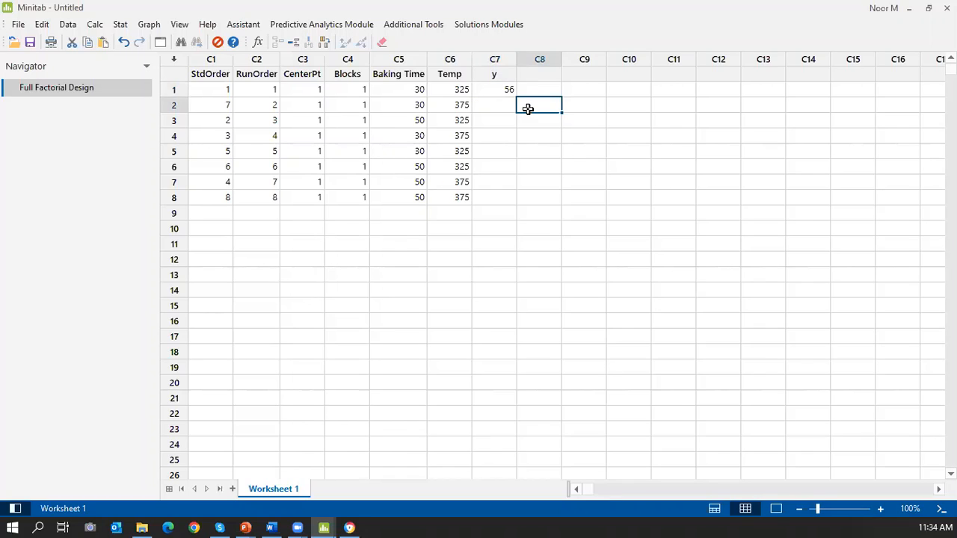
Examine the second run's baking time and temperature settings and the StdOrder column of the randomized design.
{"action": "left_click", "coordinate": [266, 110]}
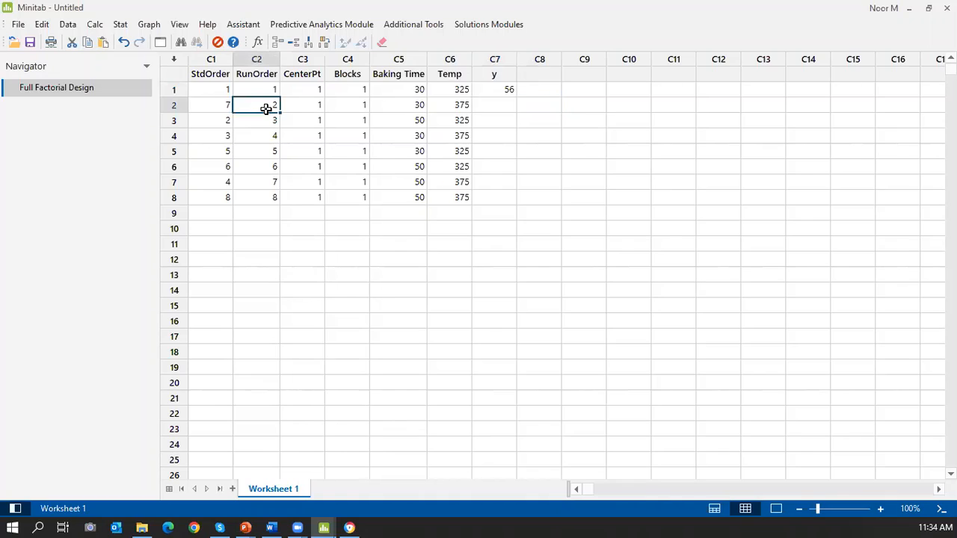
{"action": "left_click", "coordinate": [401, 106]}
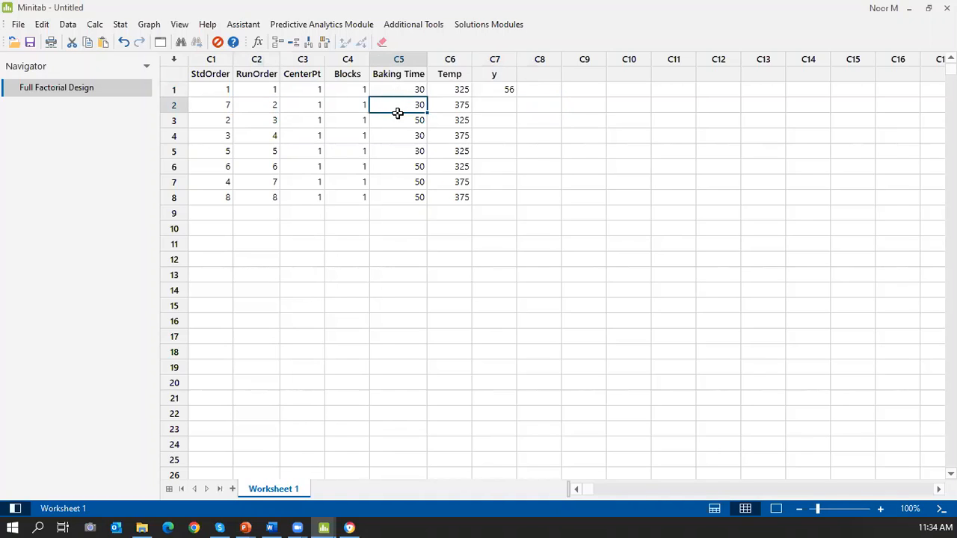
{"action": "left_click", "coordinate": [441, 104]}
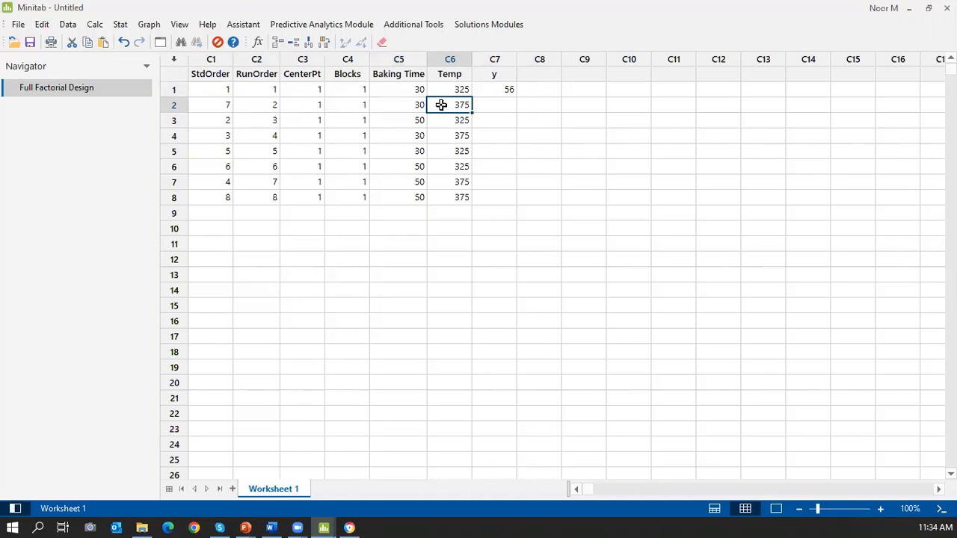
{"action": "left_click", "coordinate": [490, 108]}
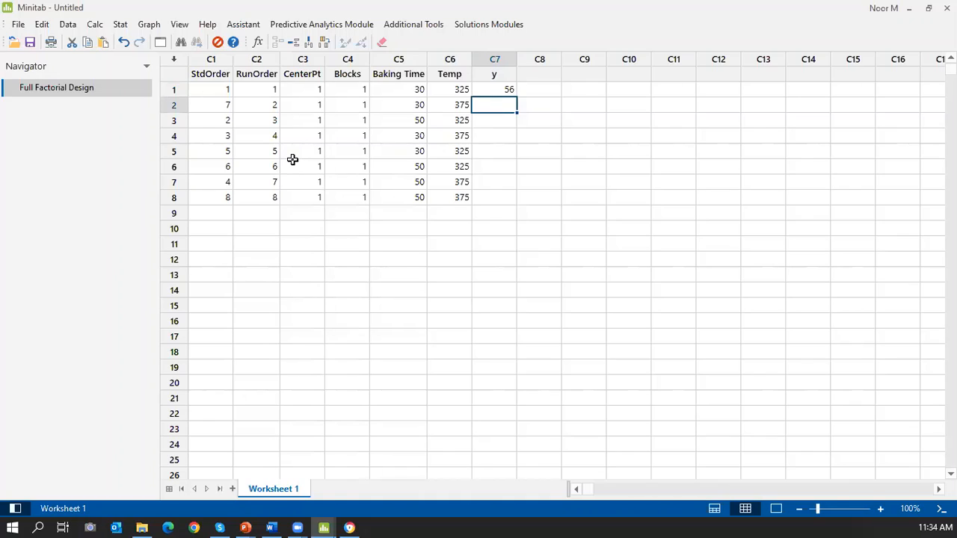
{"action": "left_click", "coordinate": [196, 89]}
{"action": "left_click", "coordinate": [203, 197]}
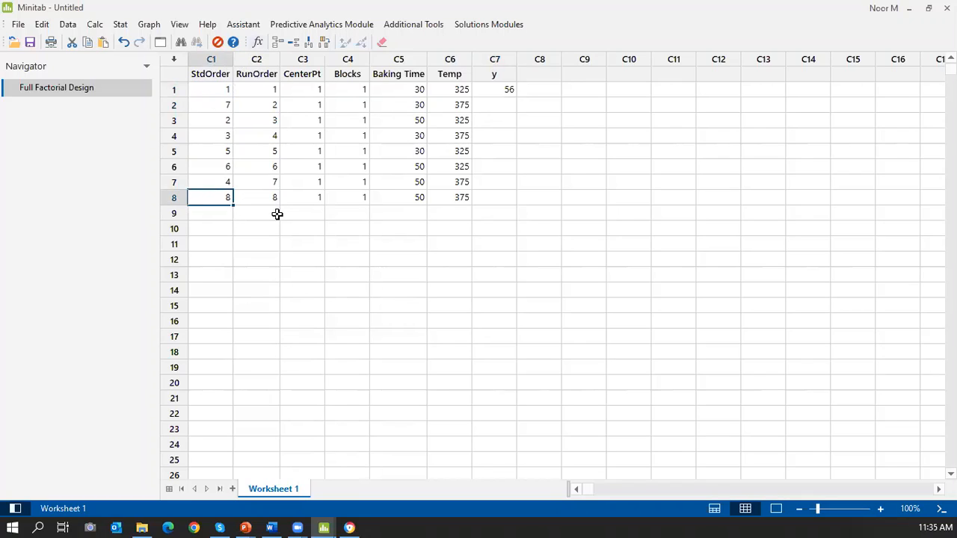
{"action": "left_click", "coordinate": [207, 78]}
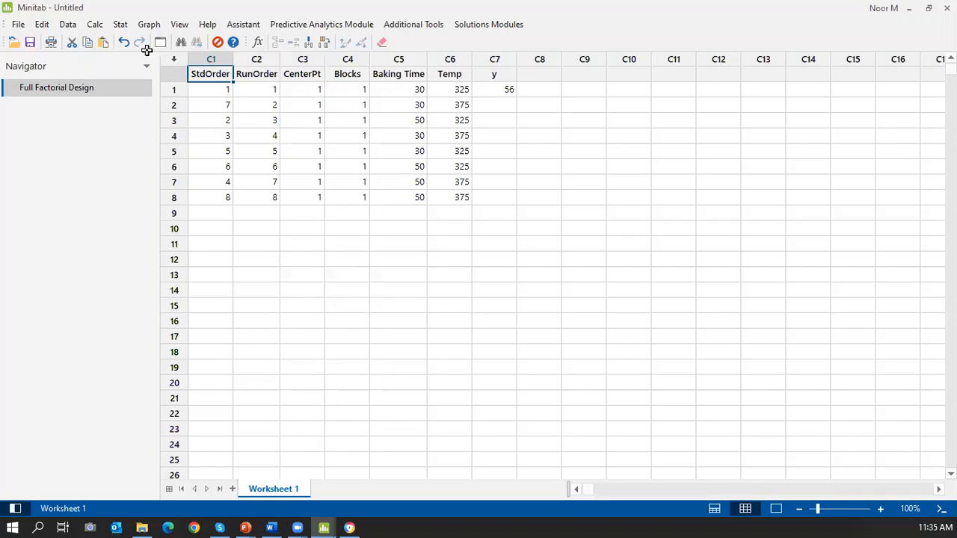
Create a second factorial design with the same factors and 2 replicates, with run randomization turned off.
{"action": "left_click", "coordinate": [160, 42]}
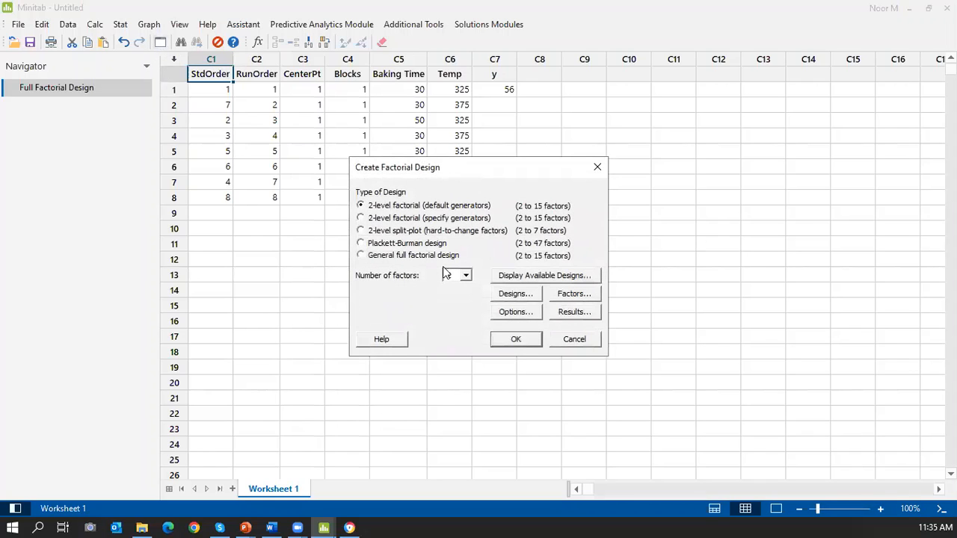
{"action": "left_click", "coordinate": [516, 295]}
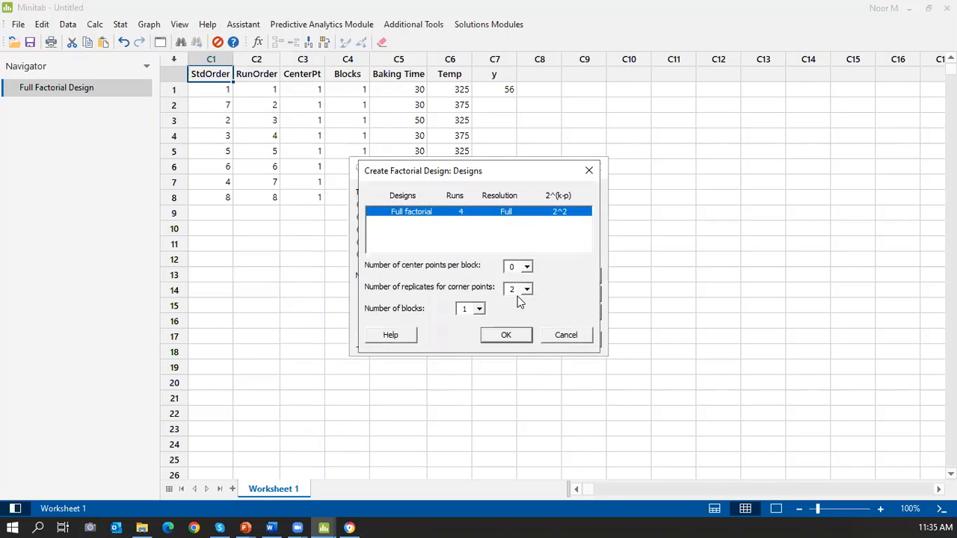
{"action": "left_click", "coordinate": [591, 171]}
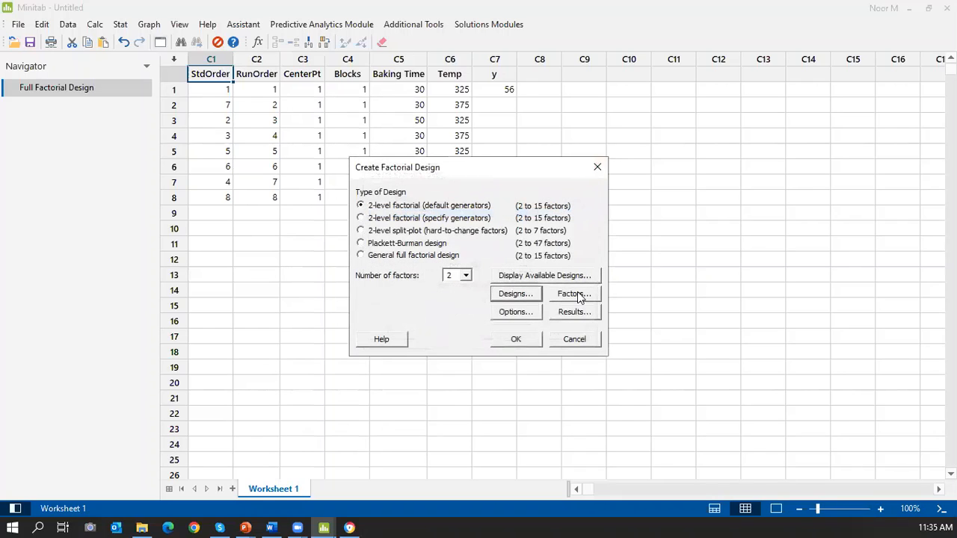
{"action": "left_click", "coordinate": [518, 318]}
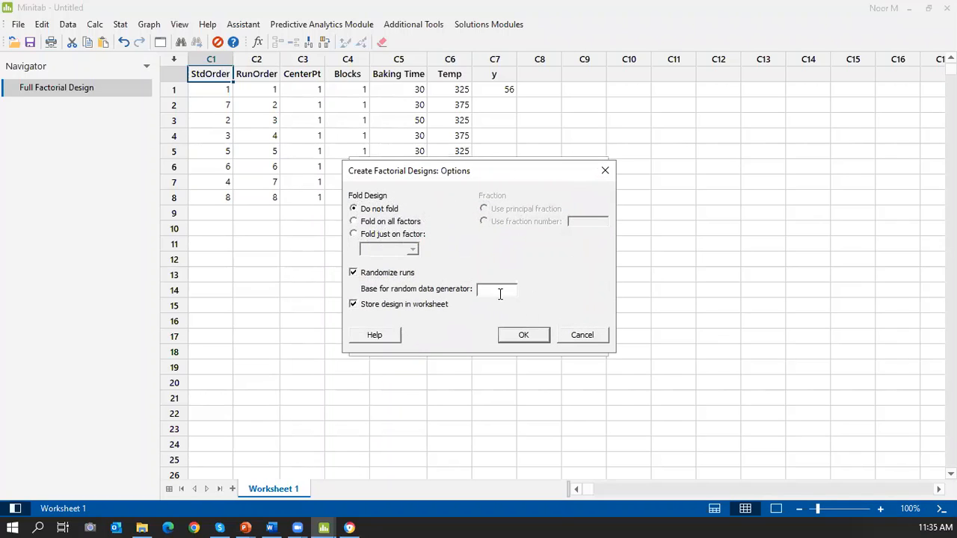
{"action": "left_click", "coordinate": [354, 274]}
{"action": "left_click", "coordinate": [517, 335]}
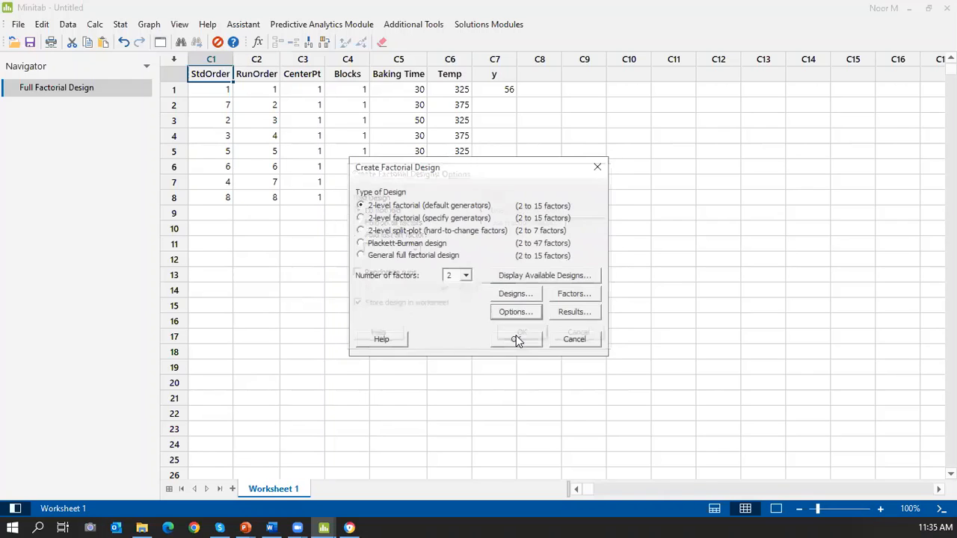
{"action": "left_click", "coordinate": [517, 339]}
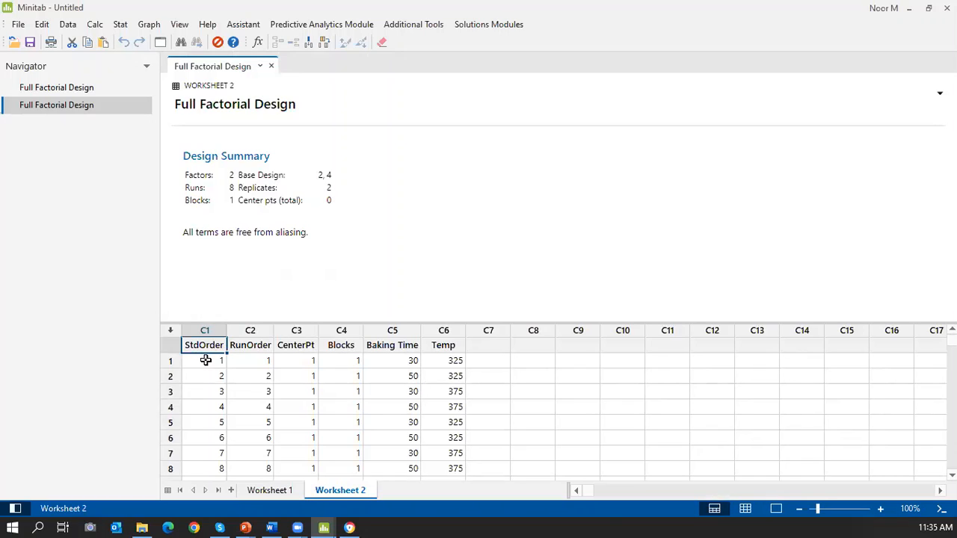
Compare the StdOrder and RunOrder columns in Worksheet 2 with those in Worksheet 1, and check Worksheet 1's response column.
{"action": "left_click", "coordinate": [240, 344]}
{"action": "left_click", "coordinate": [212, 345]}
{"action": "left_click", "coordinate": [213, 360]}
{"action": "left_click", "coordinate": [264, 370]}
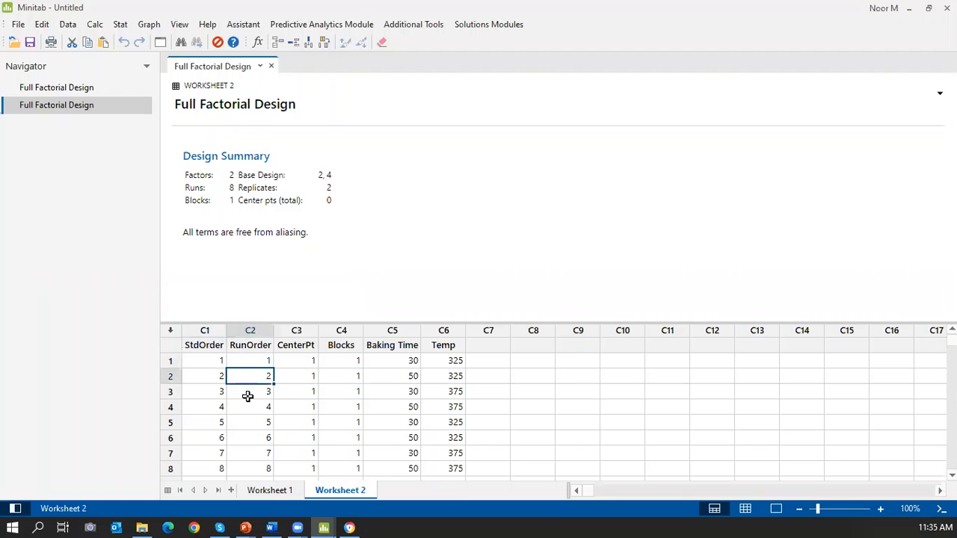
{"action": "left_click", "coordinate": [204, 391]}
{"action": "left_click", "coordinate": [249, 397]}
{"action": "left_click", "coordinate": [275, 494]}
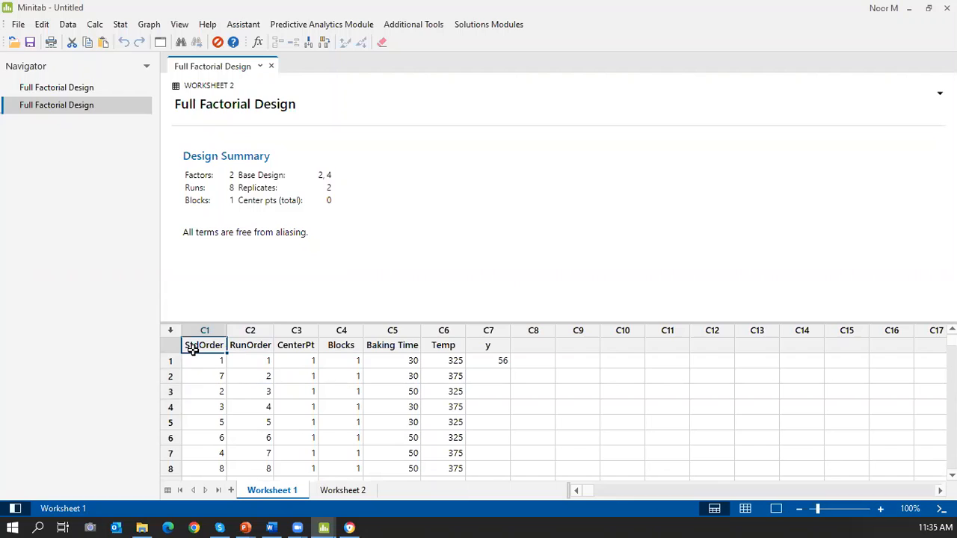
{"action": "left_click", "coordinate": [237, 345]}
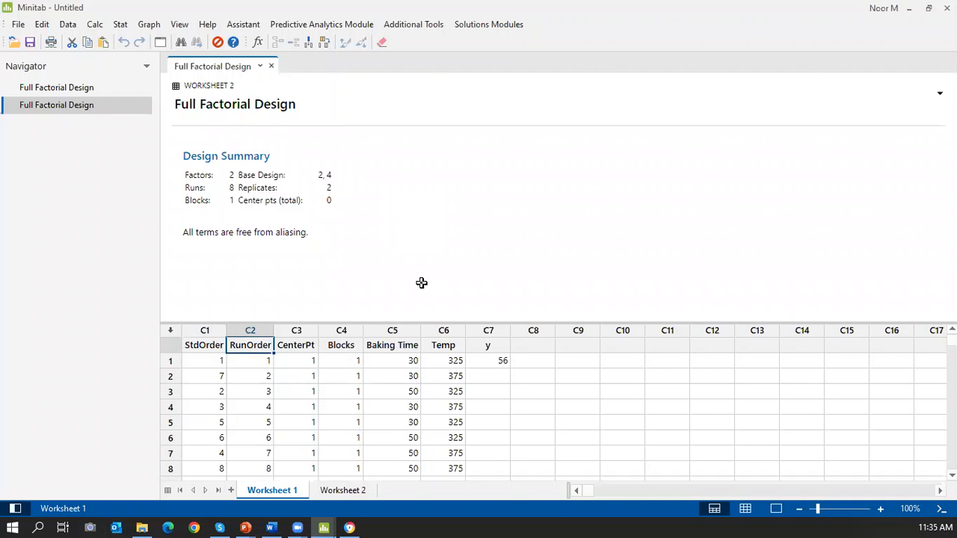
{"action": "left_click", "coordinate": [496, 361]}
{"action": "left_click", "coordinate": [495, 390]}
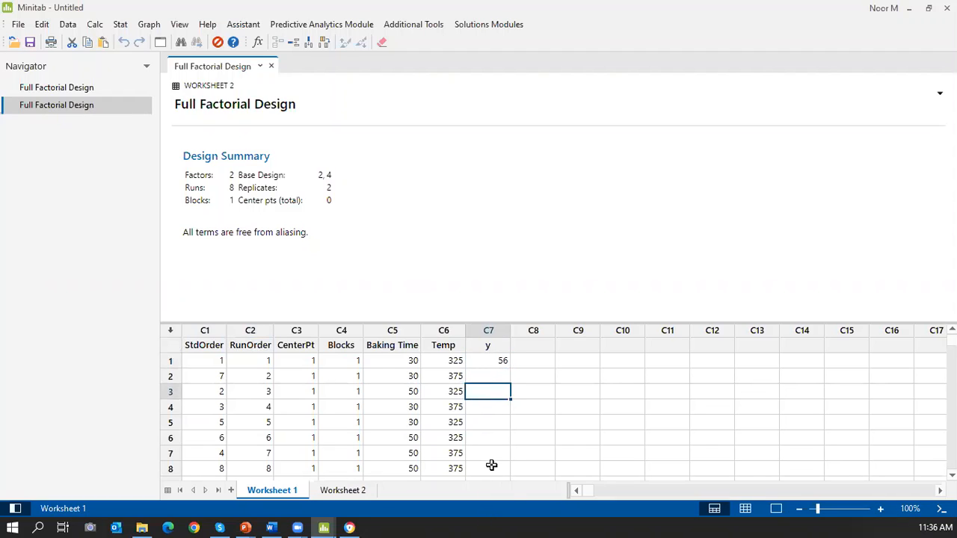
{"action": "left_click", "coordinate": [117, 26]}
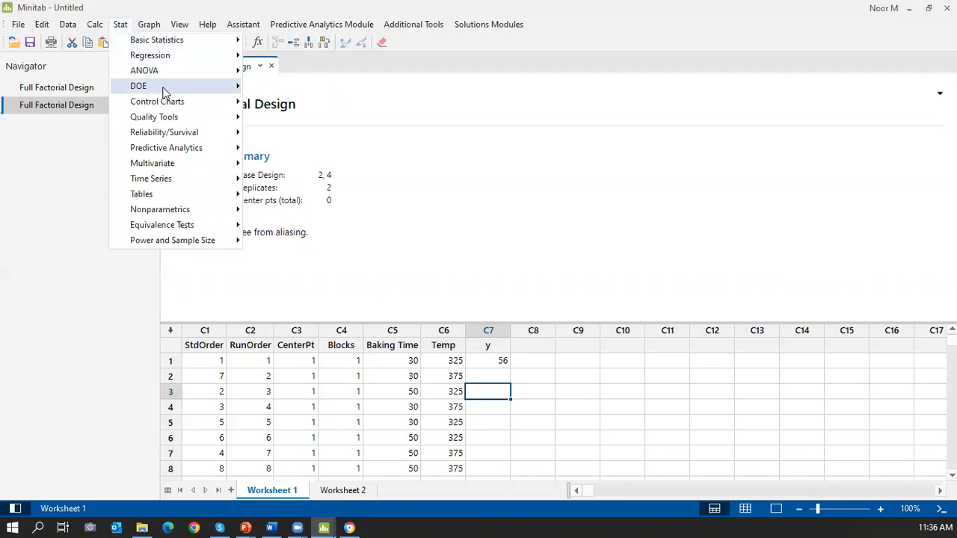
{"action": "mouse_move", "coordinate": [182, 88]}
{"action": "mouse_move", "coordinate": [305, 104]}
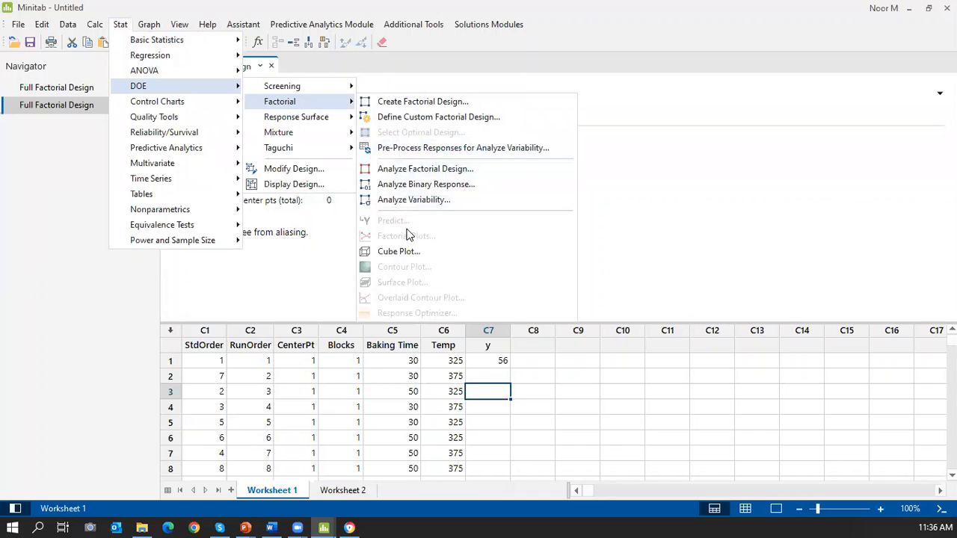
{"action": "left_click", "coordinate": [444, 331]}
{"action": "left_click", "coordinate": [394, 330]}
{"action": "left_click", "coordinate": [336, 330]}
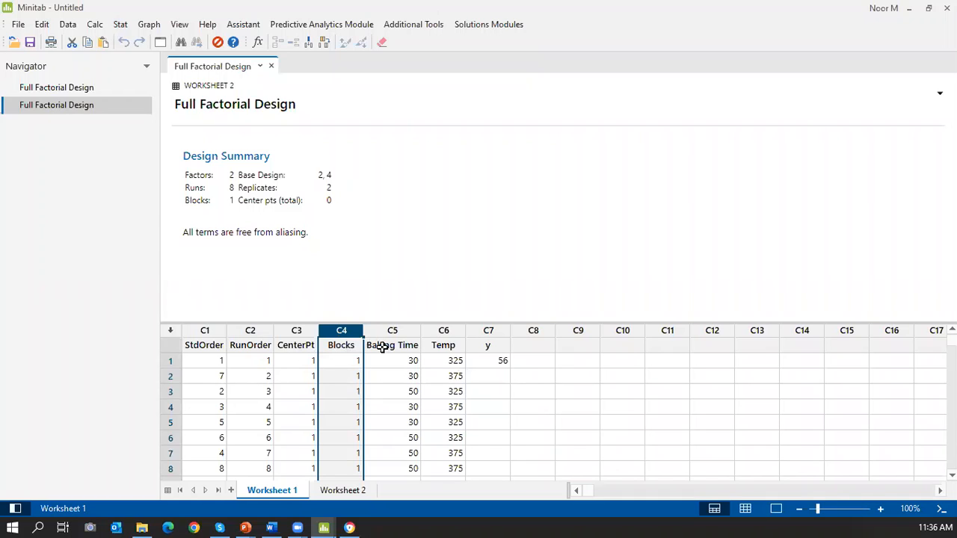
{"action": "left_click", "coordinate": [120, 24]}
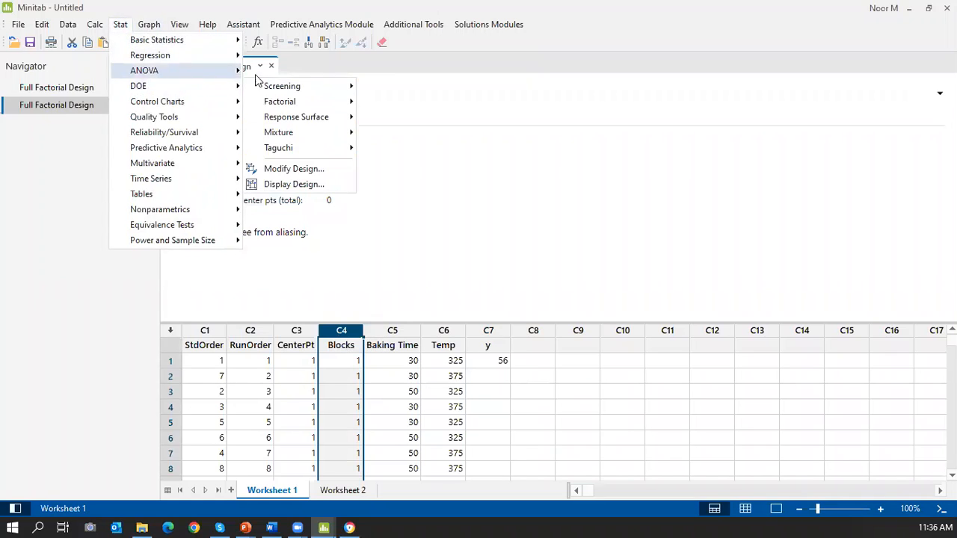
{"action": "mouse_move", "coordinate": [336, 102]}
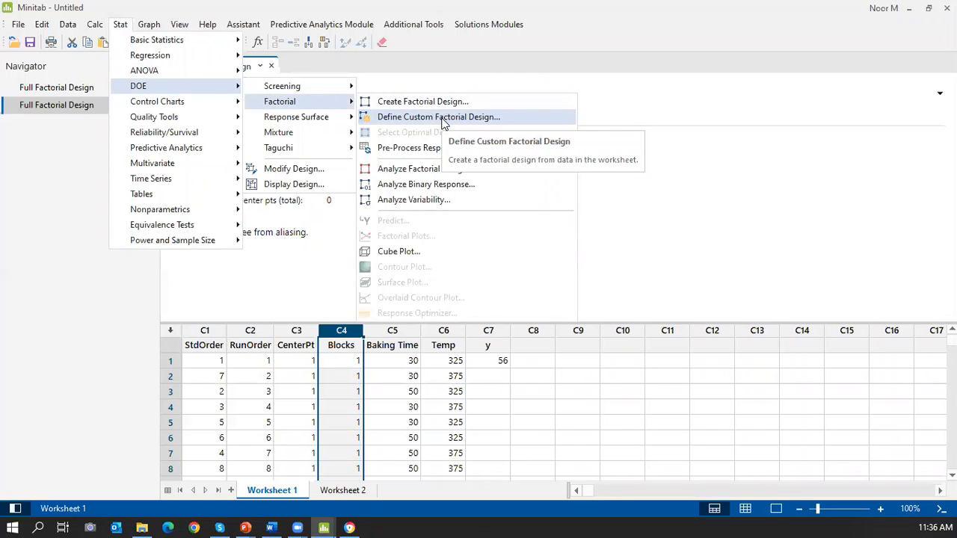
{"action": "left_click", "coordinate": [796, 204]}
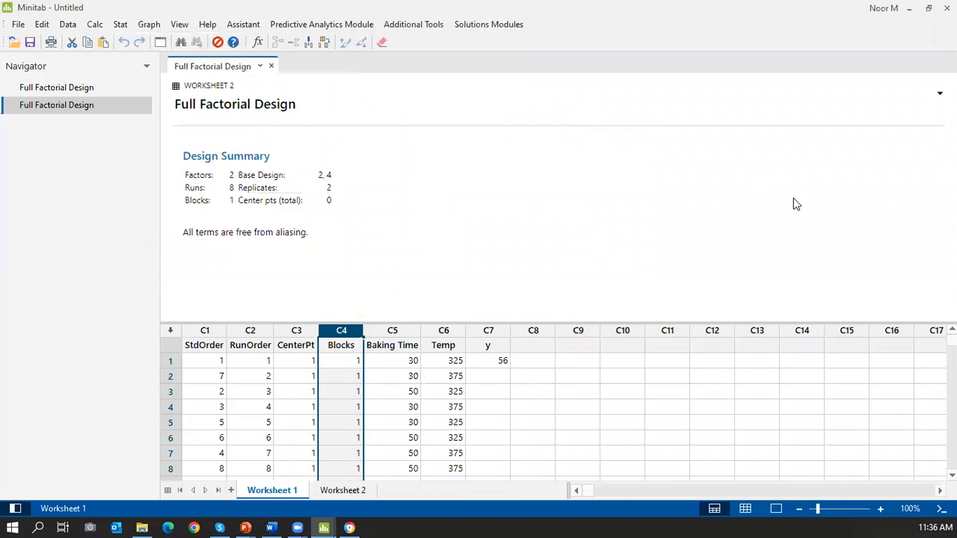
{"action": "left_click", "coordinate": [119, 25]}
{"action": "mouse_move", "coordinate": [222, 87]}
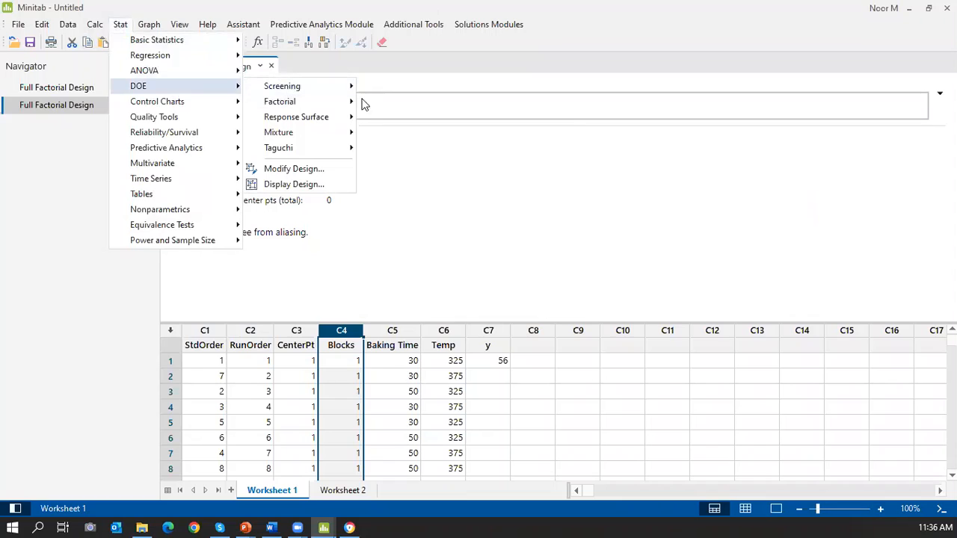
{"action": "mouse_move", "coordinate": [342, 103]}
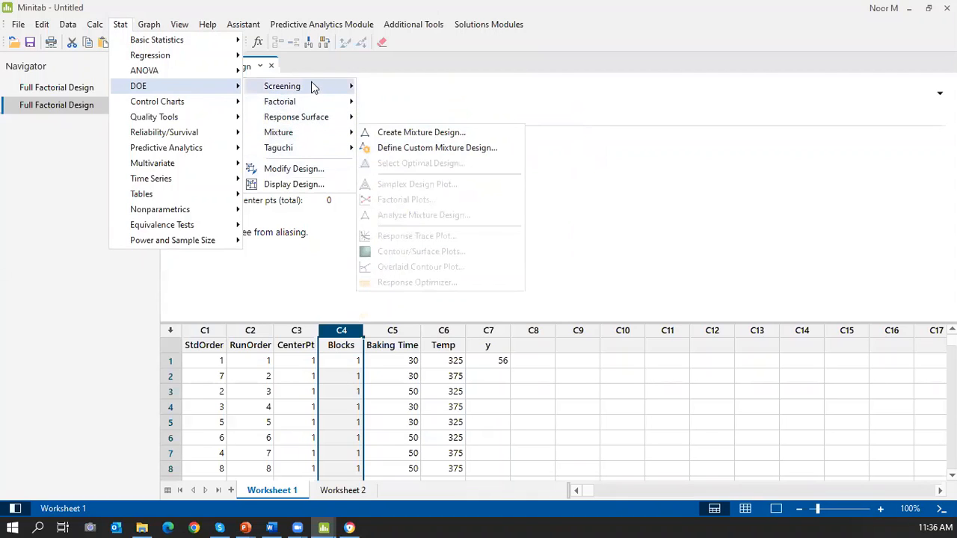
{"action": "left_click", "coordinate": [769, 191]}
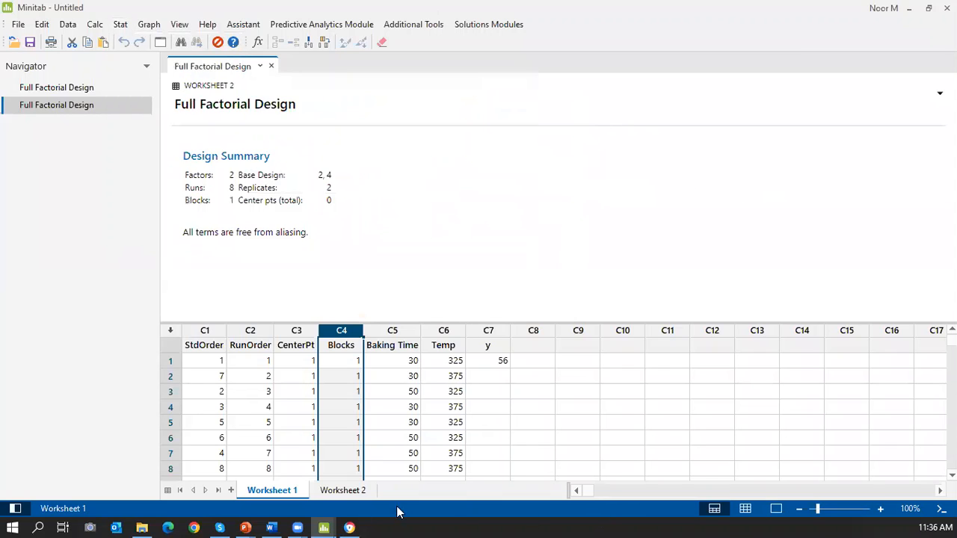
Switch to the PowerPoint slide show and advance to the Analyze Factorial Design slide.
{"action": "left_click", "coordinate": [247, 528]}
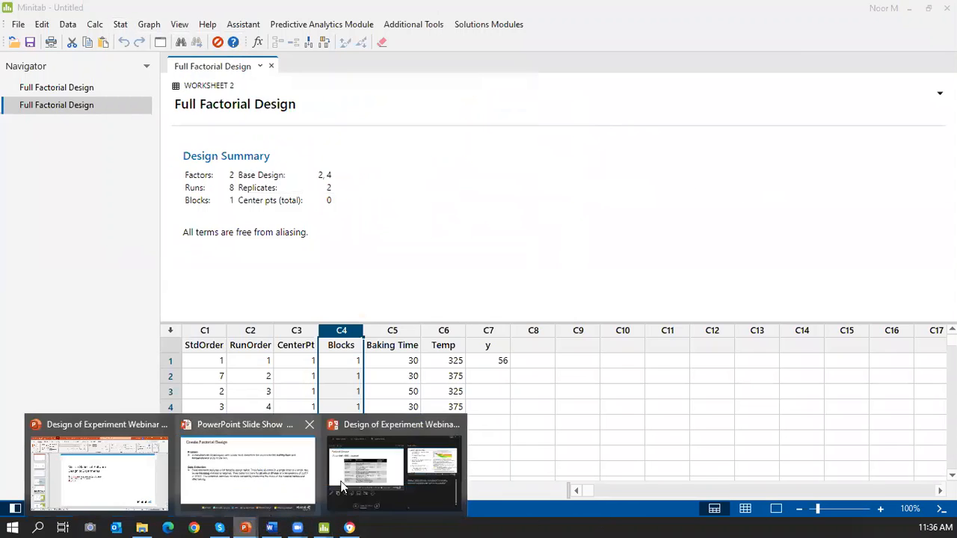
{"action": "left_click", "coordinate": [394, 462]}
{"action": "left_click", "coordinate": [451, 320]}
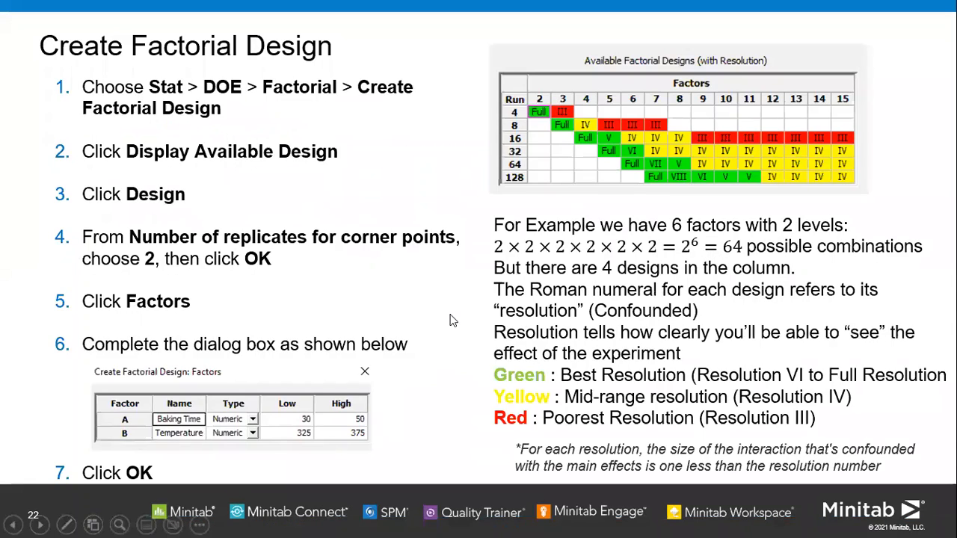
{"action": "left_click", "coordinate": [451, 321]}
{"action": "left_click", "coordinate": [451, 320]}
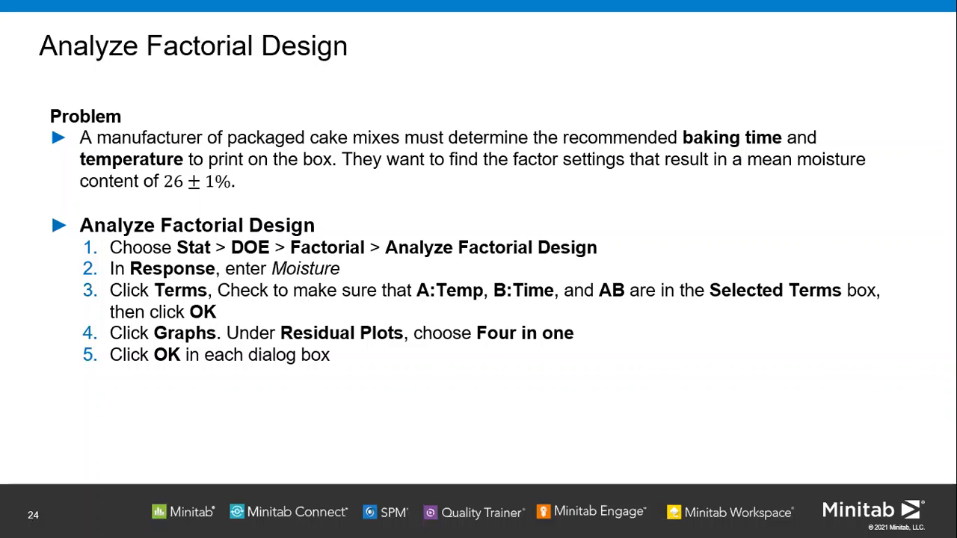
Switch to Minitab with the Minitab-cake.mwx data, show only the worksheet and examine the Moisture responses through the last run.
{"action": "key", "text": "alt+Tab"}
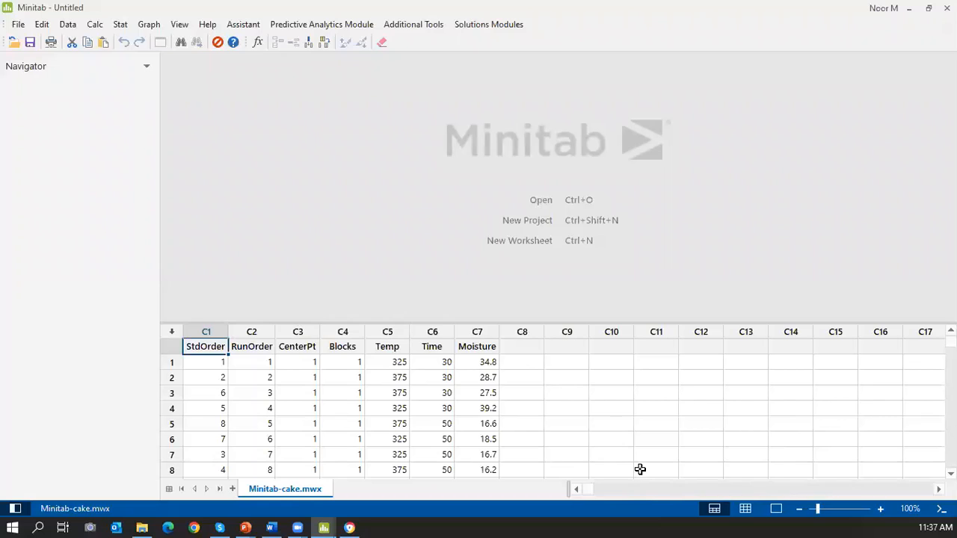
{"action": "left_click", "coordinate": [746, 509]}
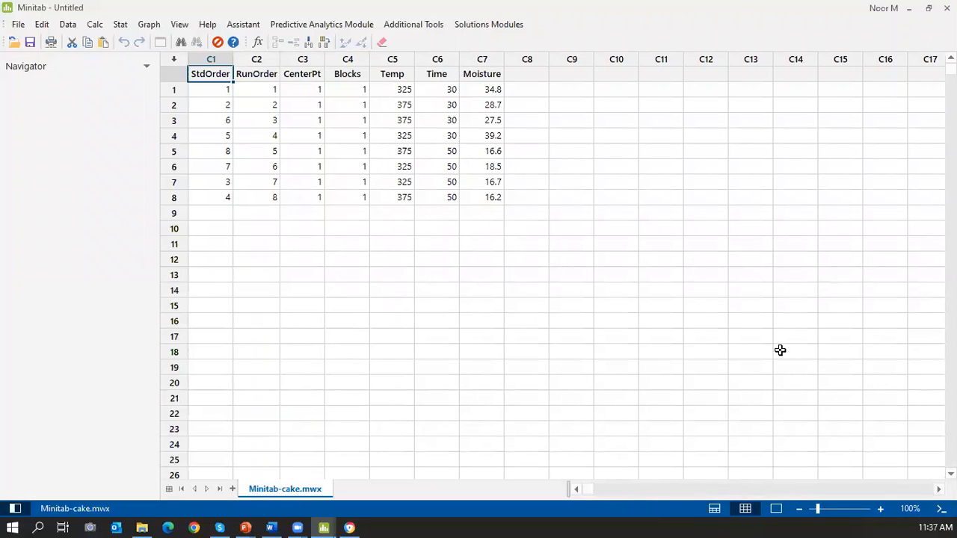
{"action": "left_click", "coordinate": [490, 75]}
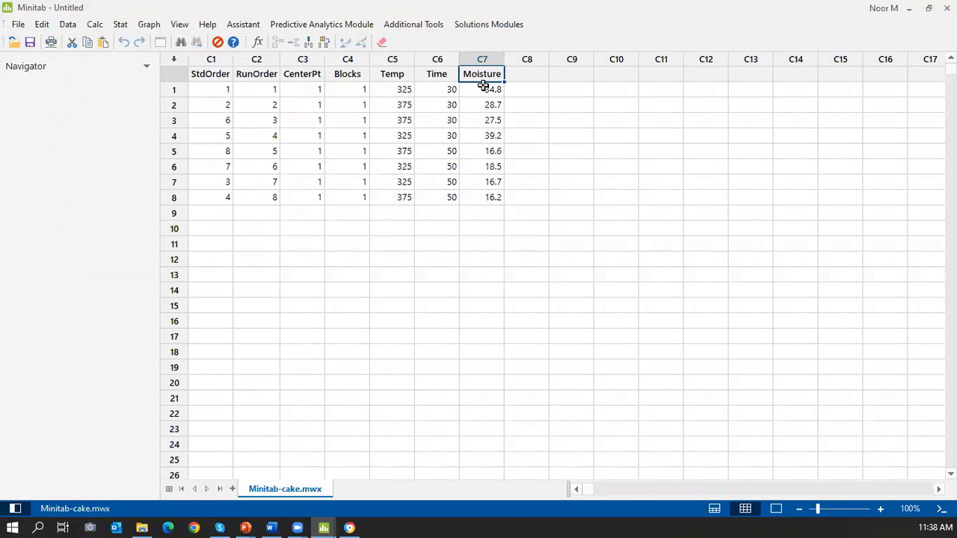
{"action": "left_click", "coordinate": [477, 91]}
{"action": "key", "text": "Down"}
{"action": "key", "text": "Down"}
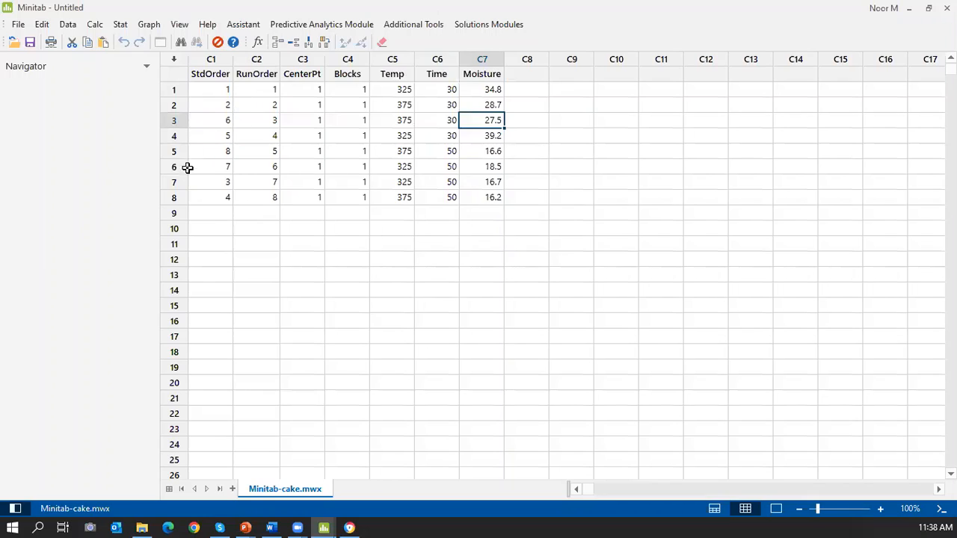
{"action": "left_click", "coordinate": [166, 198]}
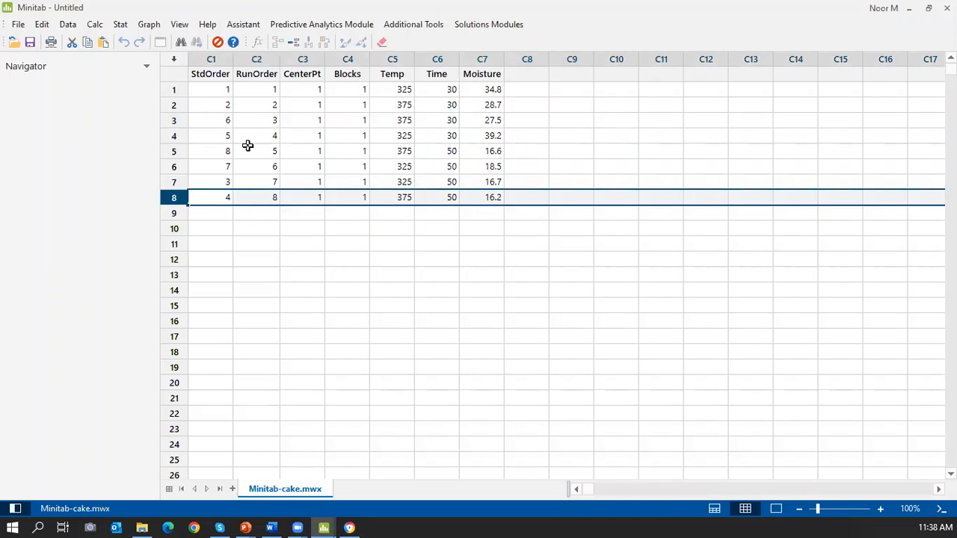
{"action": "left_click", "coordinate": [719, 226]}
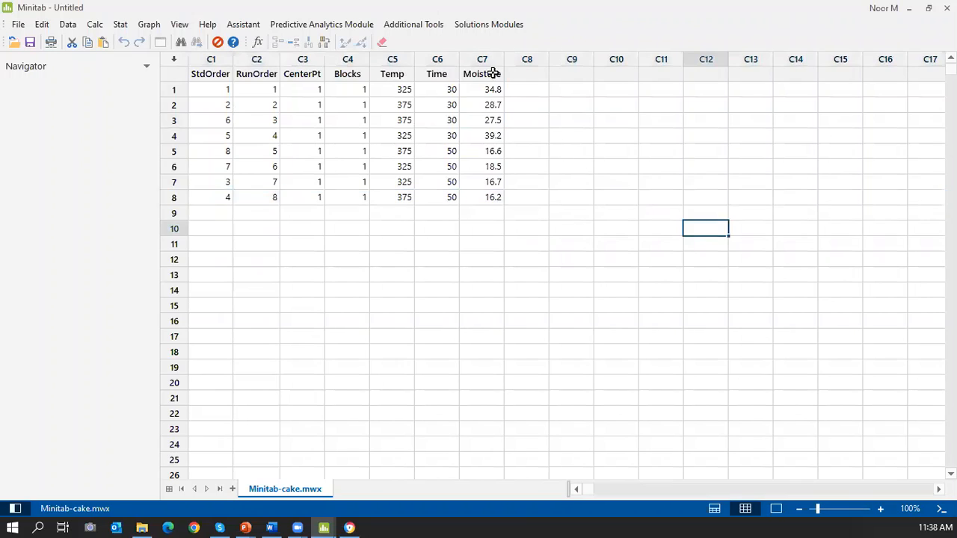
{"action": "left_click", "coordinate": [121, 25]}
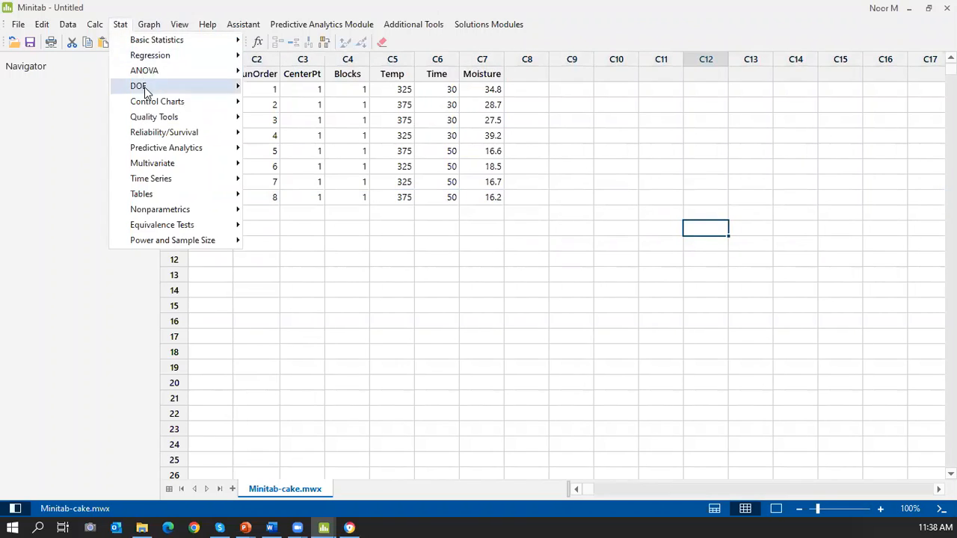
{"action": "mouse_move", "coordinate": [145, 86]}
{"action": "mouse_move", "coordinate": [280, 103]}
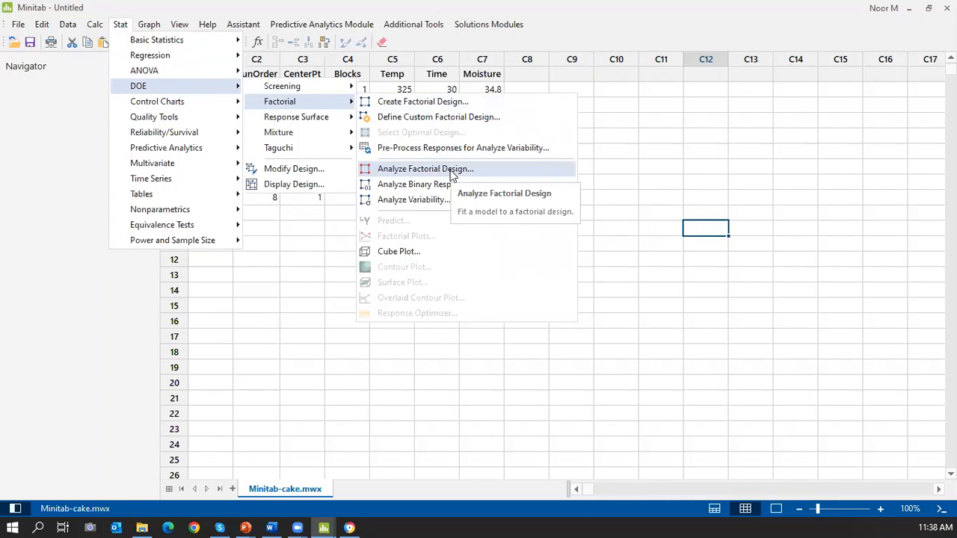
{"action": "left_click", "coordinate": [486, 61]}
{"action": "left_click", "coordinate": [484, 59]}
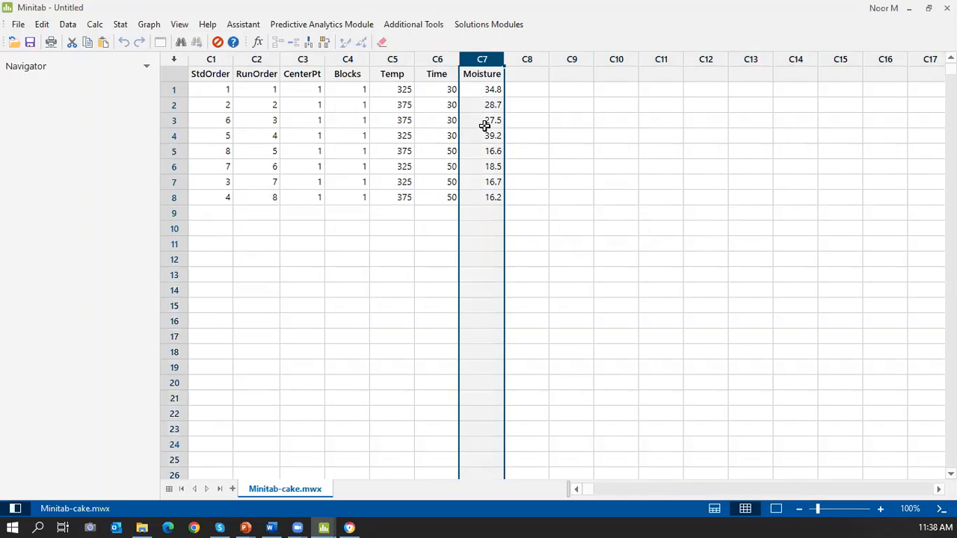
{"action": "left_click", "coordinate": [120, 25]}
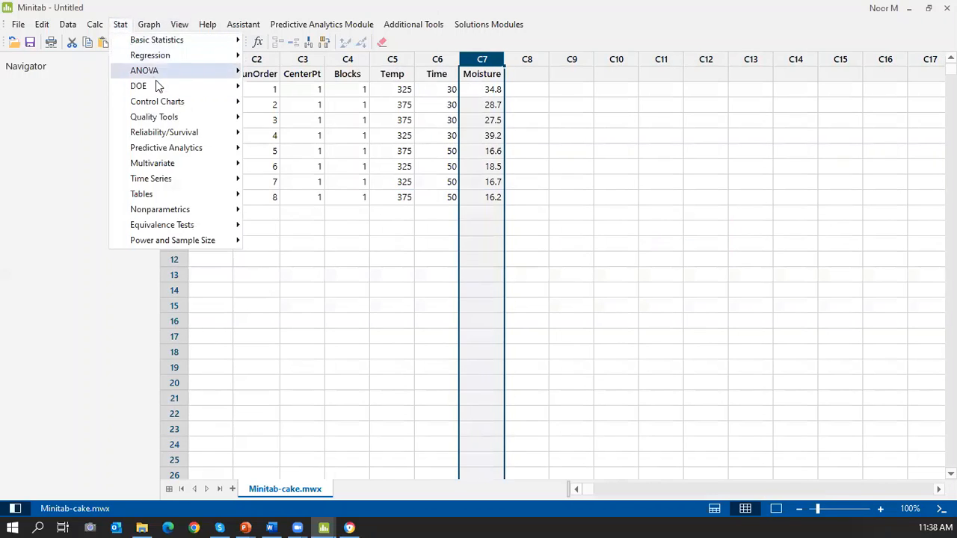
{"action": "mouse_move", "coordinate": [157, 85]}
{"action": "mouse_move", "coordinate": [290, 105]}
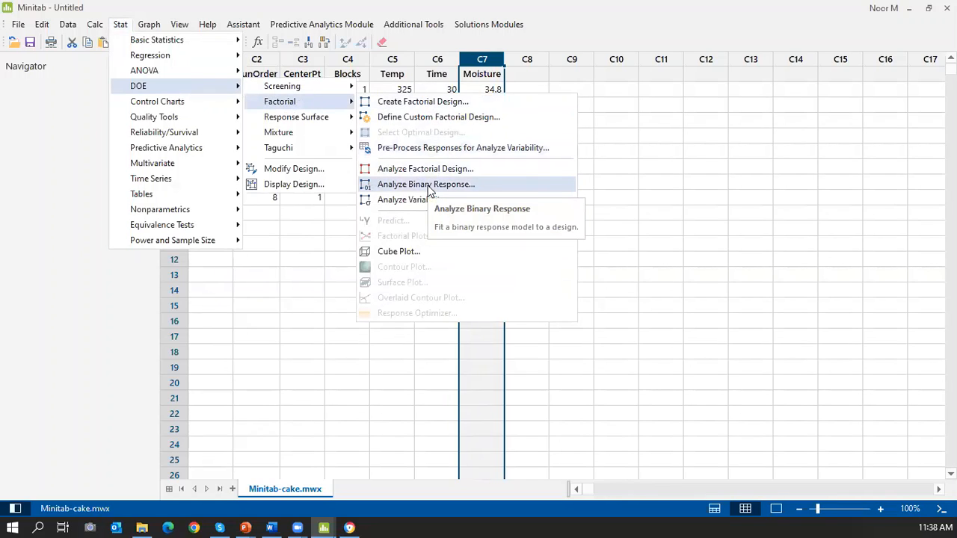
{"action": "left_click", "coordinate": [526, 74]}
{"action": "left_click", "coordinate": [478, 71]}
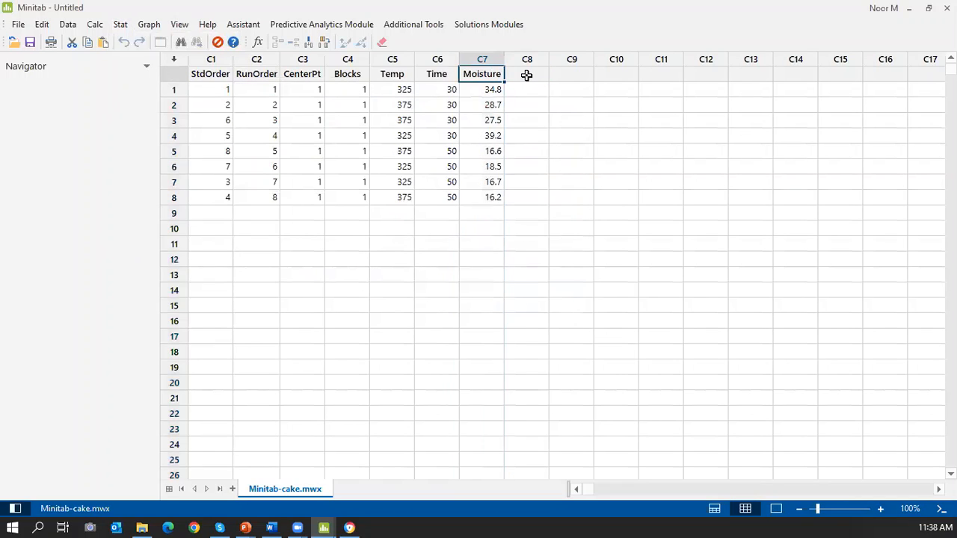
{"action": "left_click", "coordinate": [119, 24]}
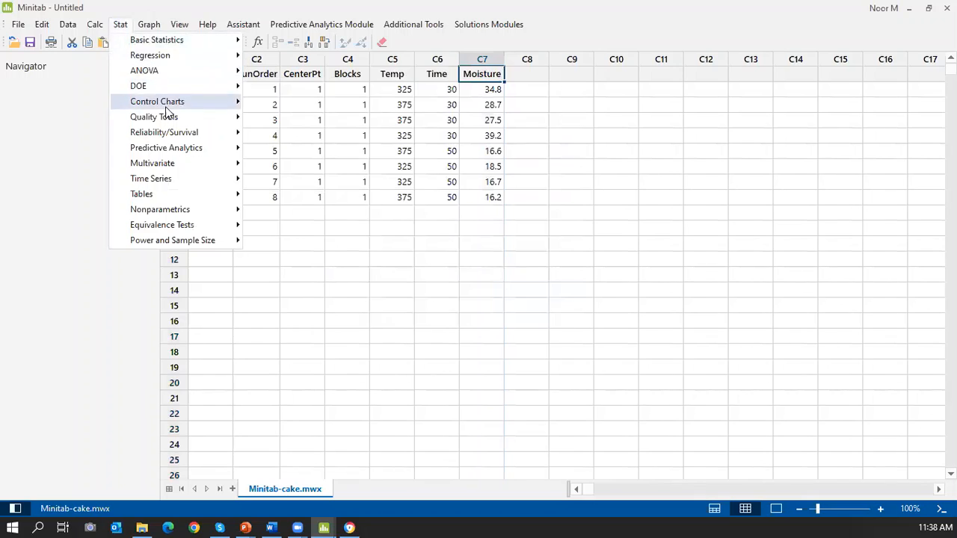
{"action": "mouse_move", "coordinate": [334, 103]}
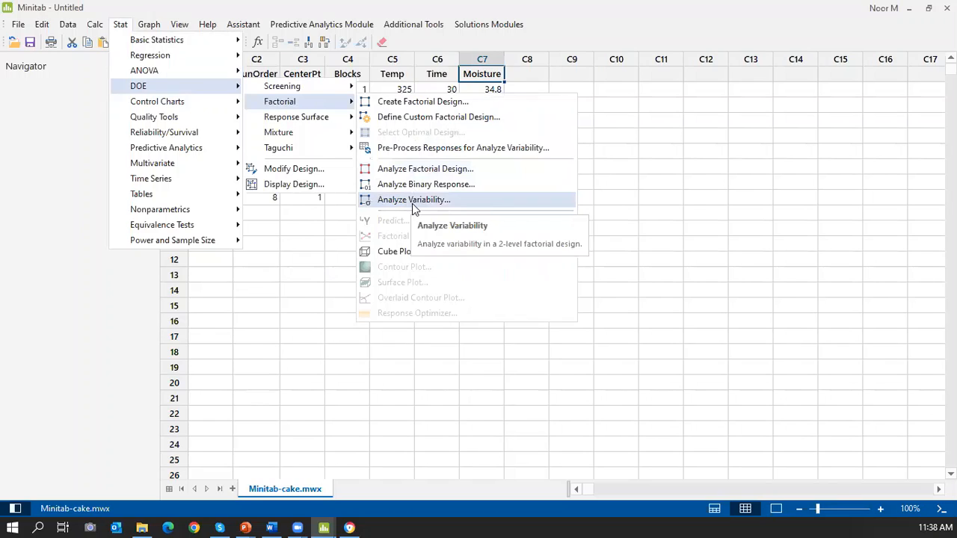
{"action": "left_click", "coordinate": [527, 72]}
{"action": "left_click", "coordinate": [477, 73]}
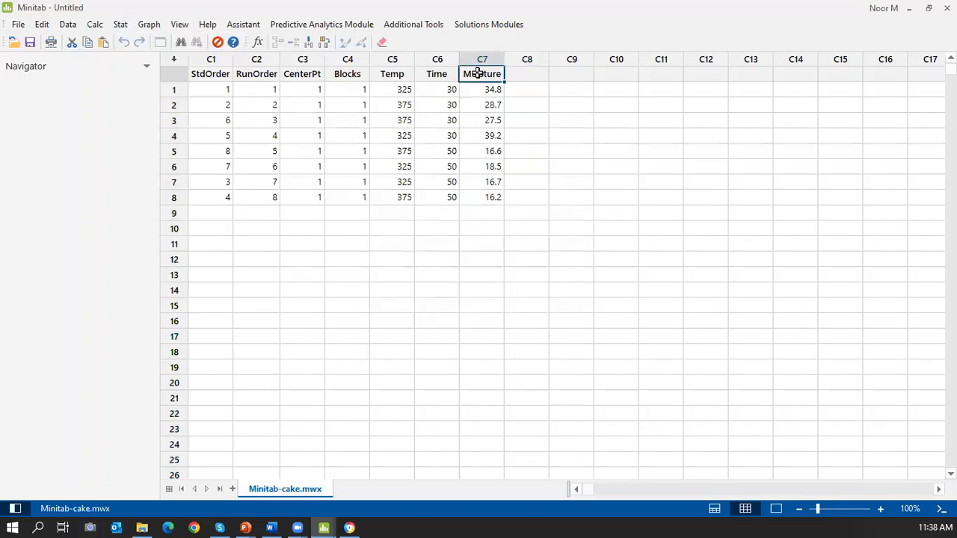
{"action": "left_click", "coordinate": [526, 76]}
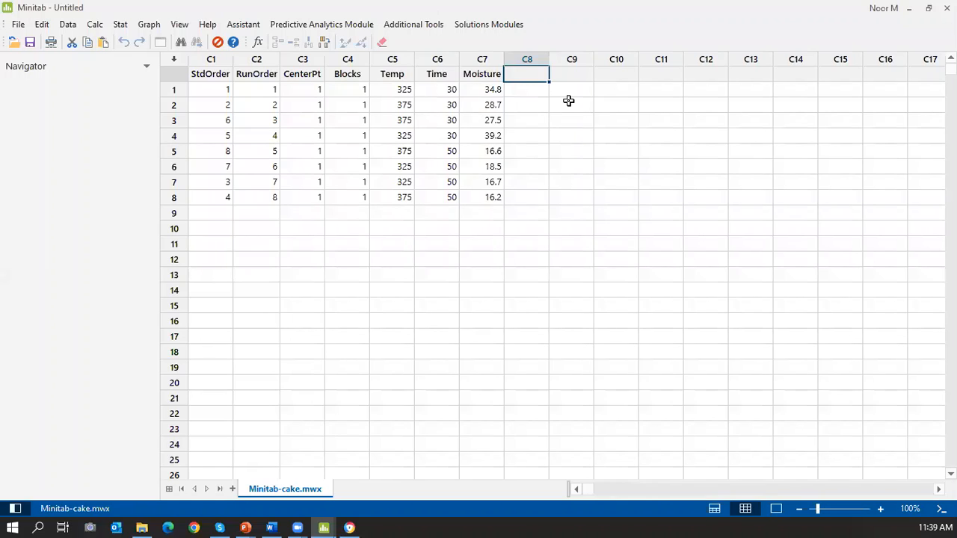
Set up Analyze Factorial Design with Moisture as the response and the terms A:Temp, B:Time and AB.
{"action": "left_click", "coordinate": [118, 25]}
{"action": "mouse_move", "coordinate": [165, 85]}
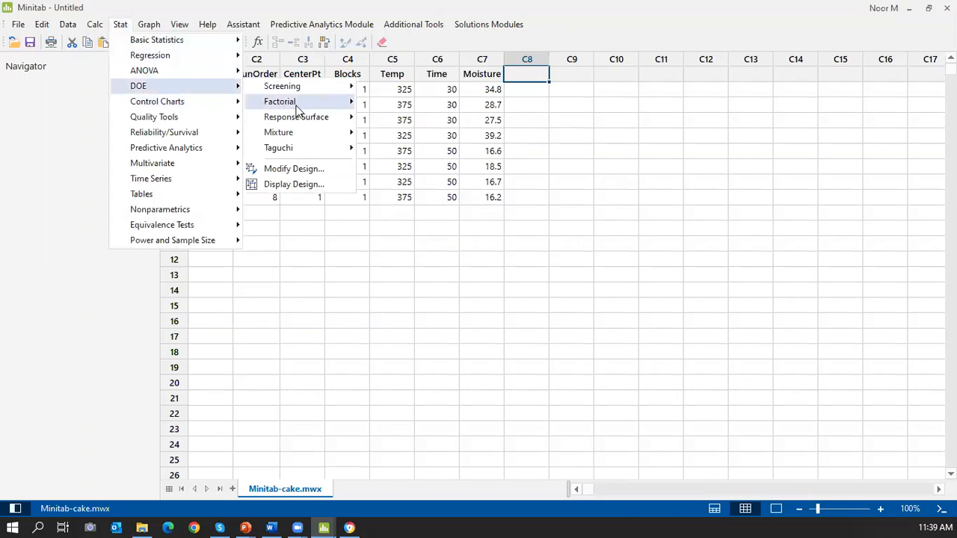
{"action": "mouse_move", "coordinate": [312, 106]}
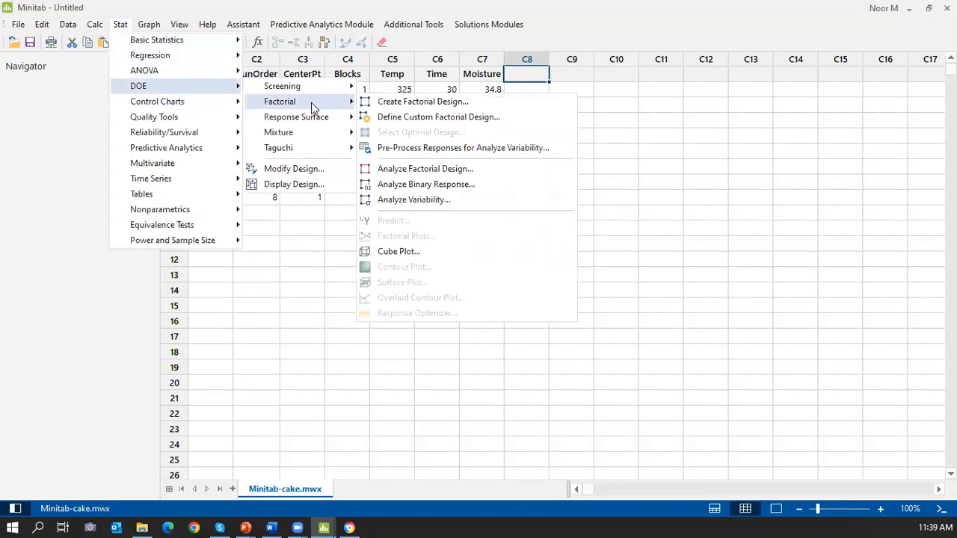
{"action": "left_click", "coordinate": [451, 172]}
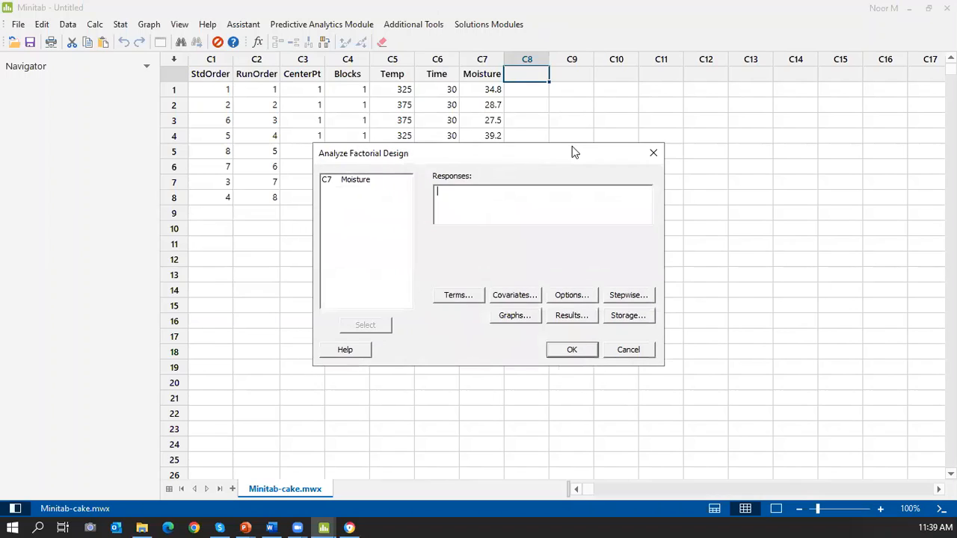
{"action": "left_click_drag", "start_coordinate": [574, 152], "coordinate": [782, 48]}
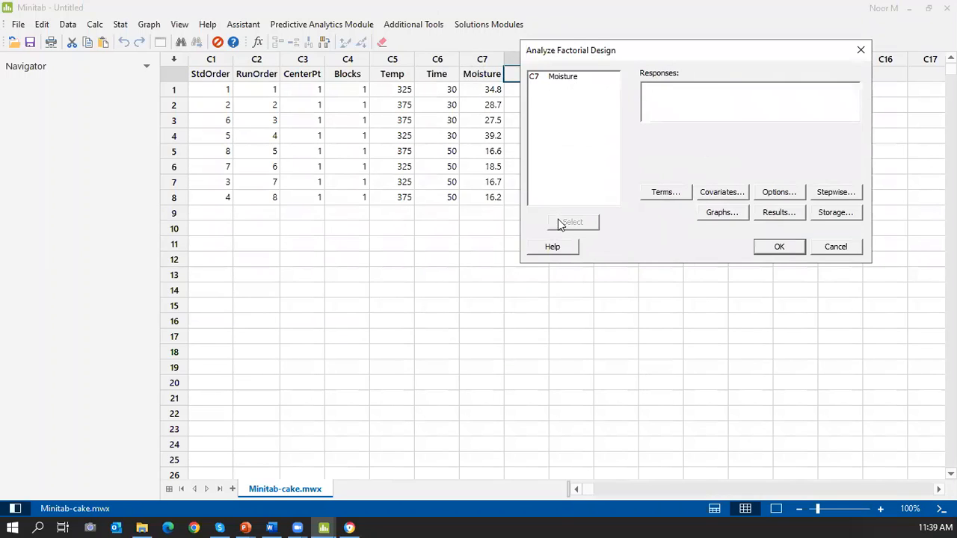
{"action": "double_click", "coordinate": [551, 77]}
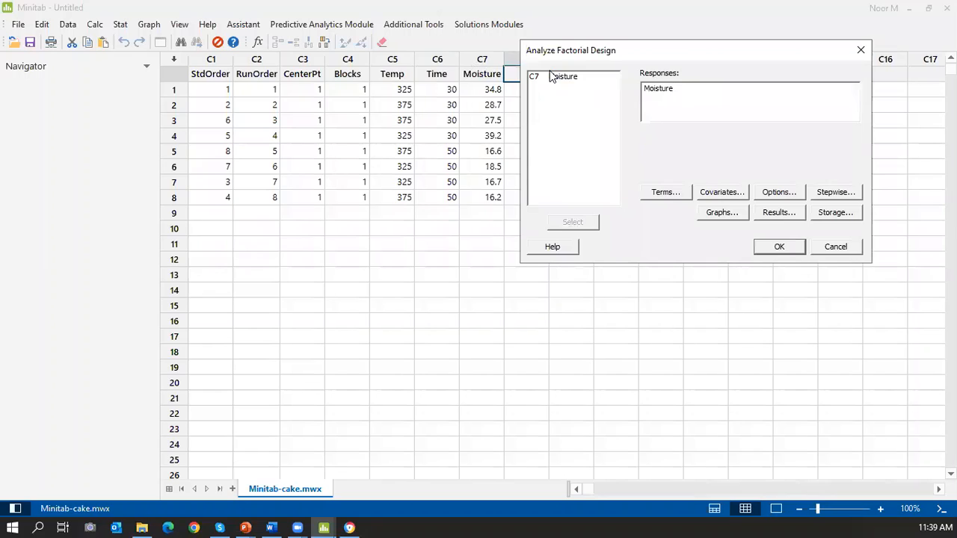
{"action": "left_click", "coordinate": [659, 193]}
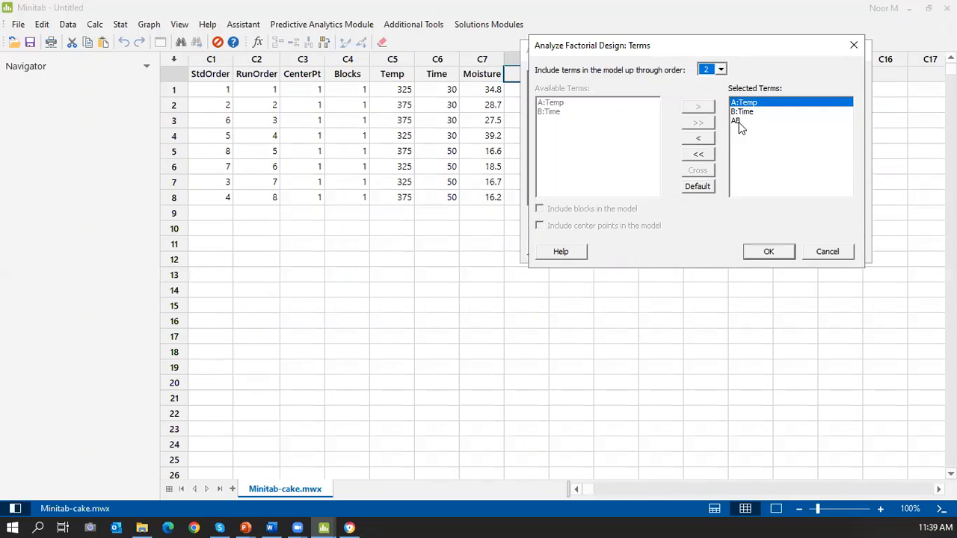
{"action": "left_click", "coordinate": [768, 252]}
Choose Four in one residual plots alongside the Pareto effects plot and run the factorial analysis.
{"action": "left_click", "coordinate": [724, 213]}
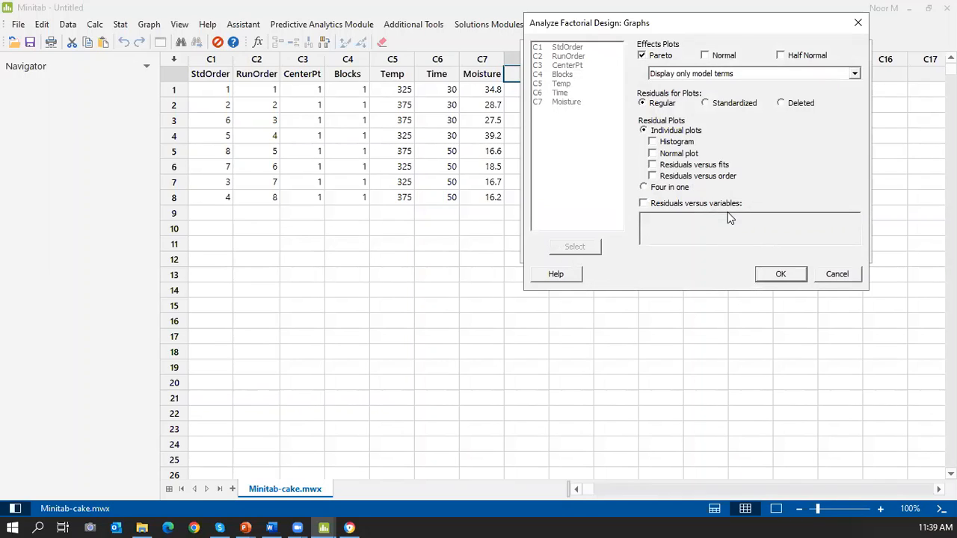
{"action": "left_click", "coordinate": [643, 188]}
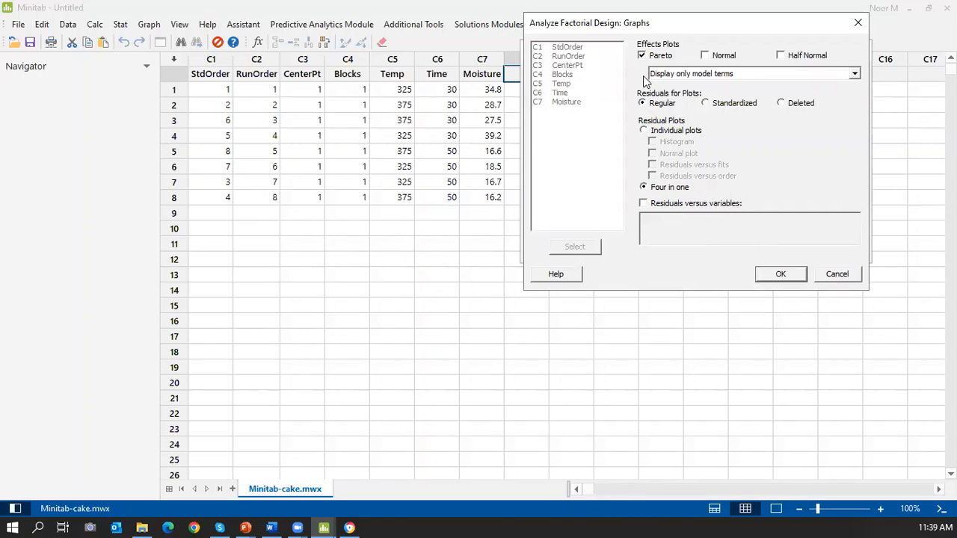
{"action": "left_click", "coordinate": [772, 276]}
{"action": "left_click", "coordinate": [782, 247]}
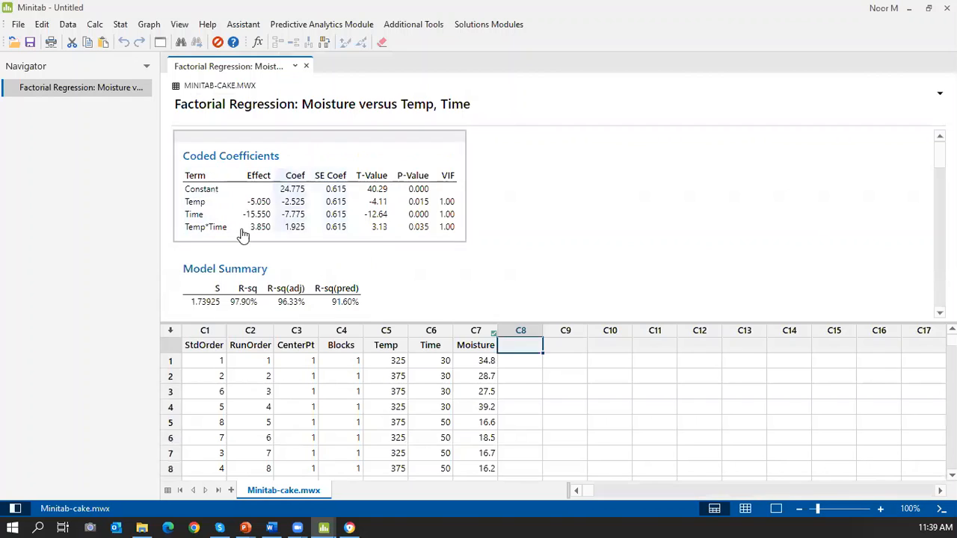
Examine the coded coefficients and model summary in the factorial regression output for Moisture.
{"action": "scroll", "coordinate": [273, 244], "scroll_direction": "down", "scroll_amount": 1}
{"action": "scroll", "coordinate": [273, 244], "scroll_direction": "down", "scroll_amount": 5}
{"action": "scroll", "coordinate": [269, 239], "scroll_direction": "up", "scroll_amount": 5}
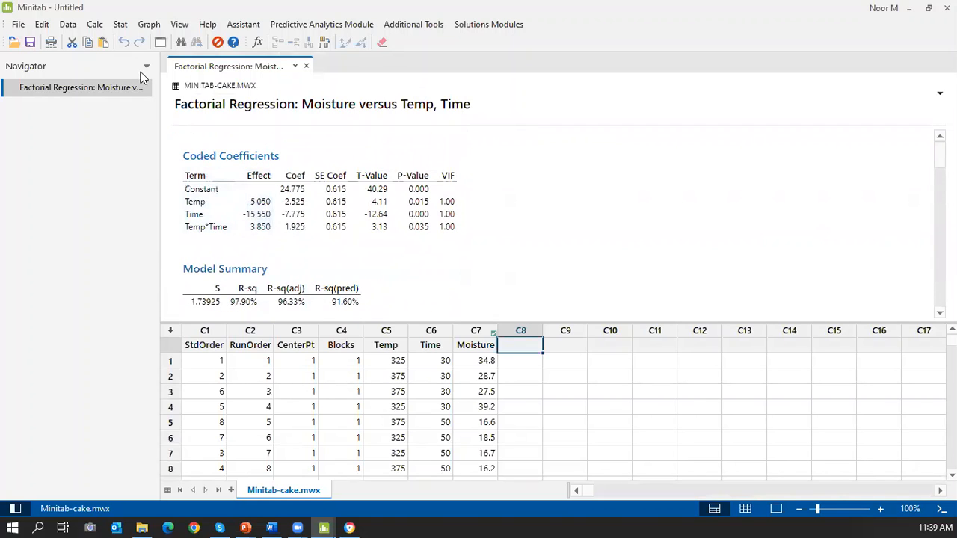
Review the response, terms and graph settings in Analyze Factorial Design without rerunning the analysis.
{"action": "left_click", "coordinate": [120, 24]}
{"action": "mouse_move", "coordinate": [177, 93]}
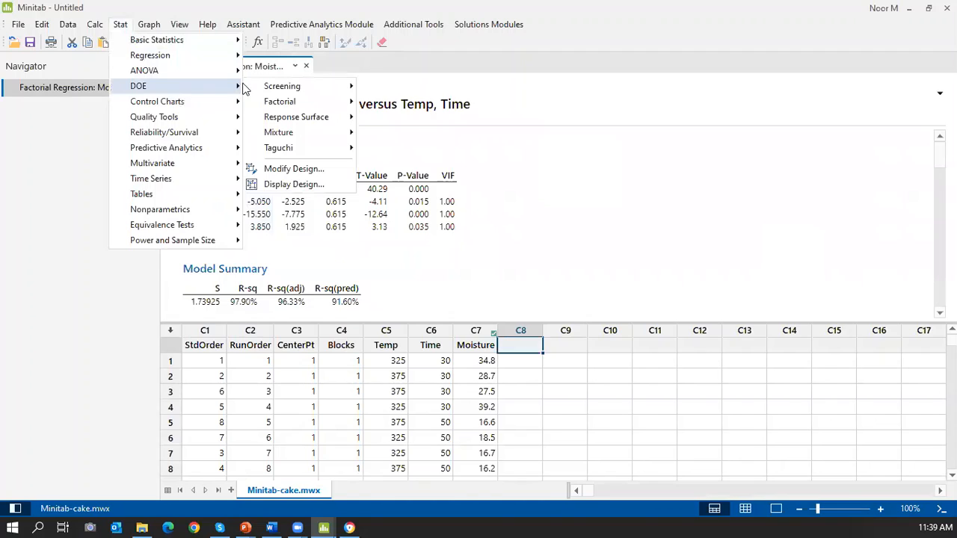
{"action": "mouse_move", "coordinate": [323, 102]}
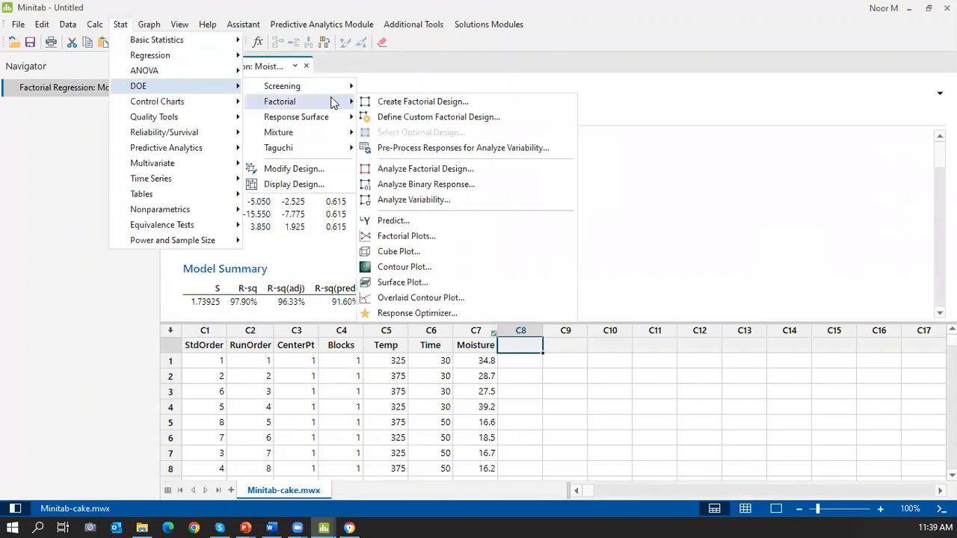
{"action": "left_click", "coordinate": [453, 170]}
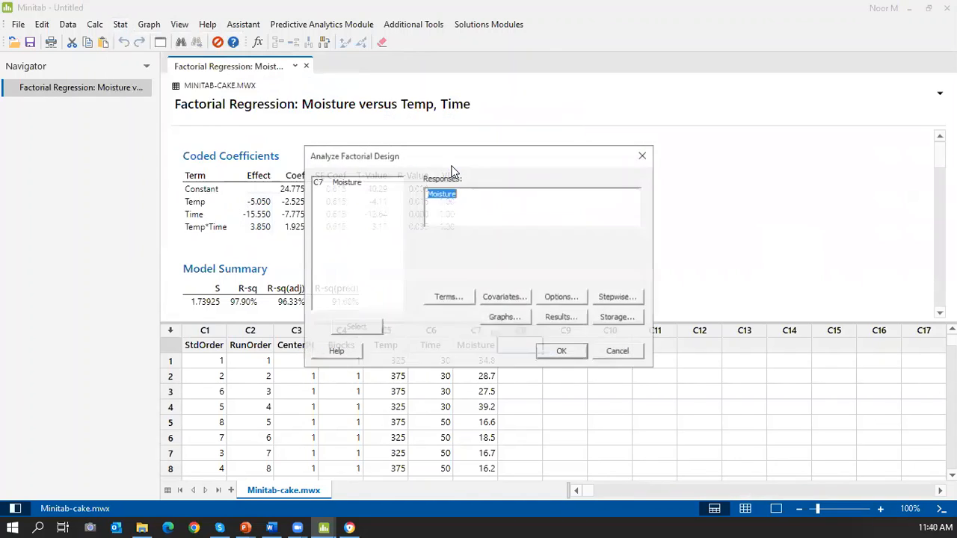
{"action": "left_click", "coordinate": [470, 200]}
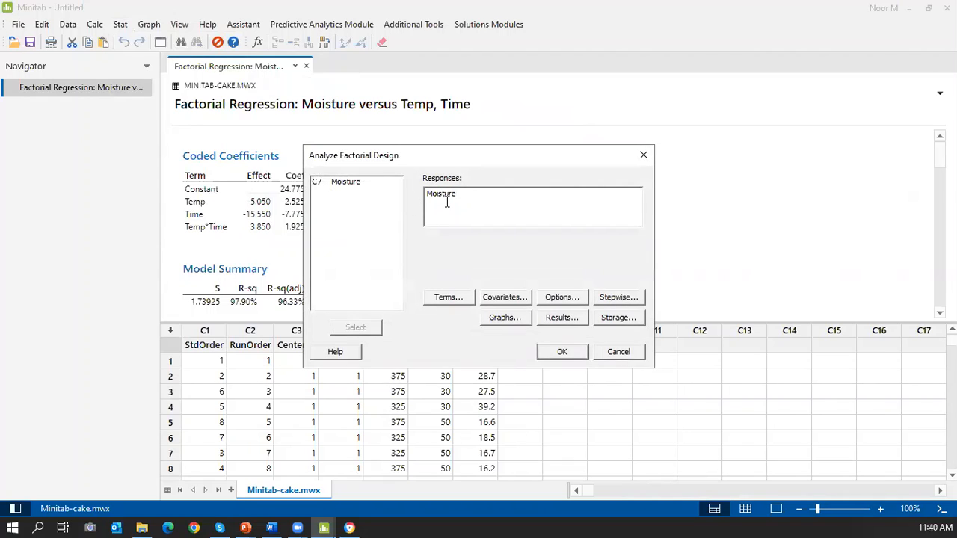
{"action": "left_click", "coordinate": [459, 302]}
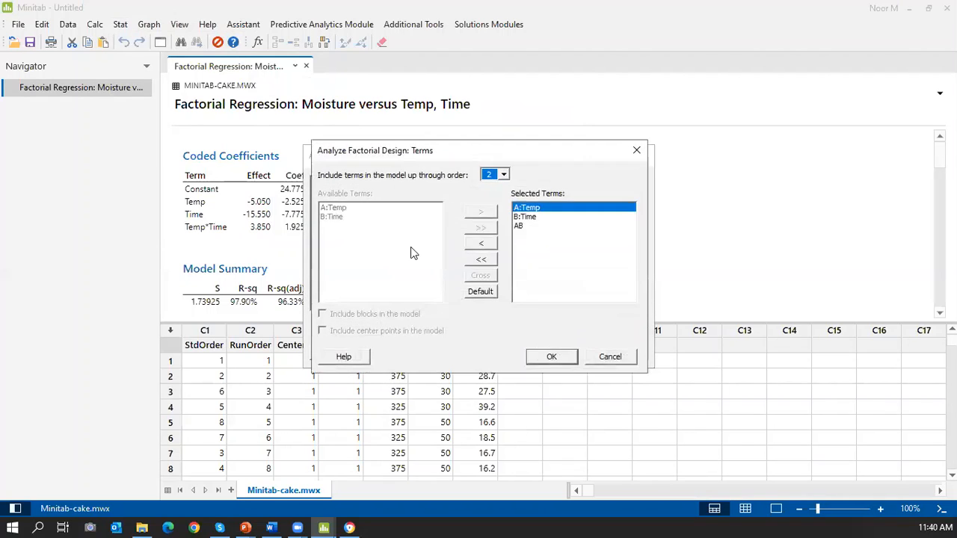
{"action": "left_click", "coordinate": [546, 358]}
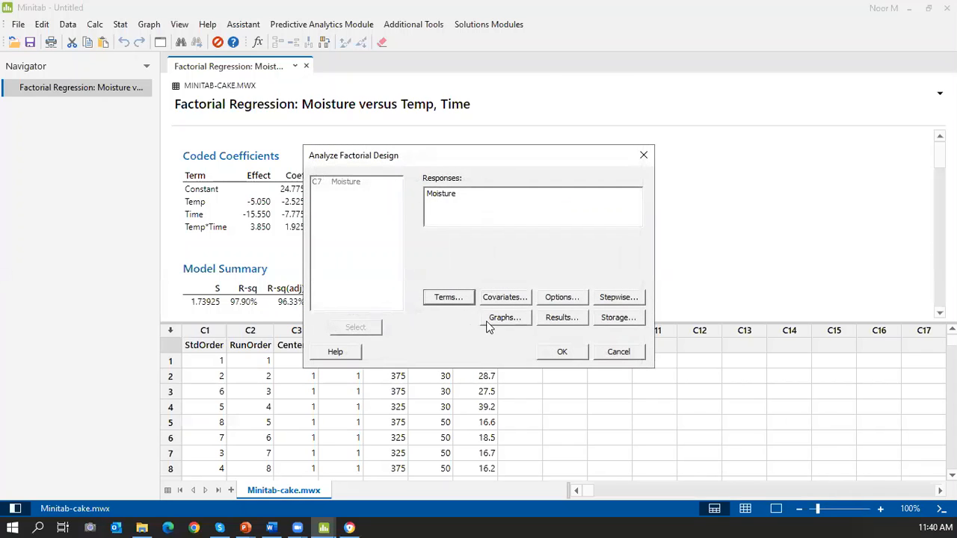
{"action": "left_click", "coordinate": [492, 318]}
{"action": "left_click", "coordinate": [559, 379]}
{"action": "left_click", "coordinate": [618, 355]}
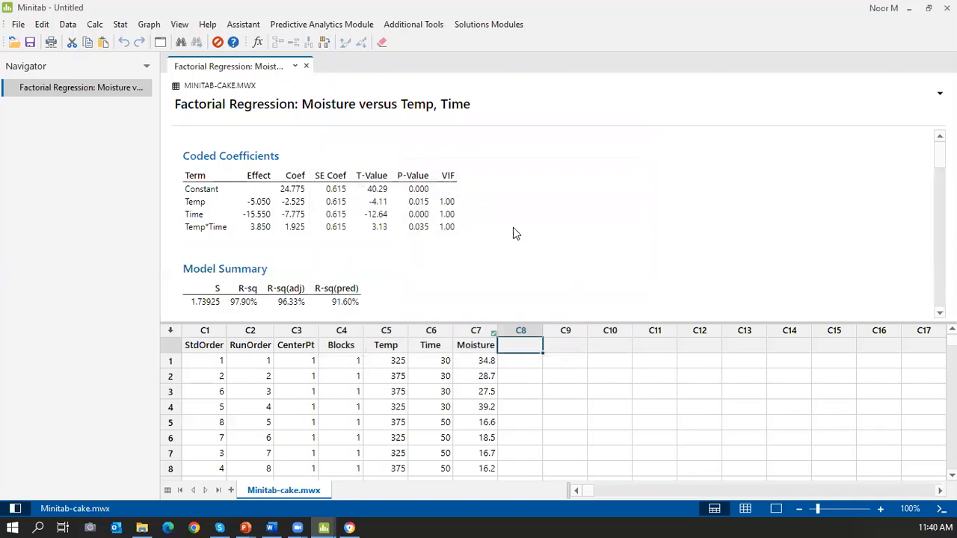
Show only the output pane and examine the Pareto chart of the standardized effects for Moisture.
{"action": "left_click", "coordinate": [775, 509]}
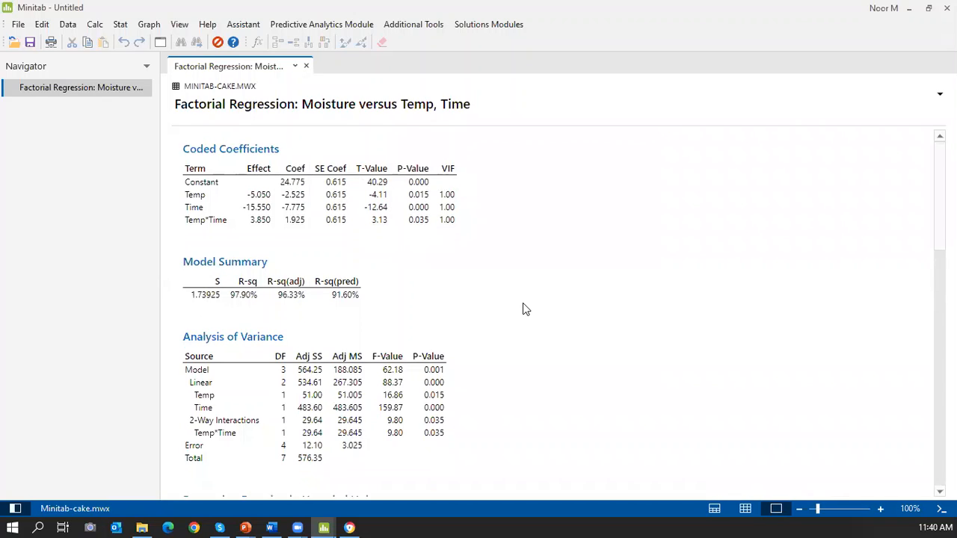
{"action": "scroll", "coordinate": [523, 303], "scroll_direction": "down", "scroll_amount": 10}
{"action": "scroll", "coordinate": [523, 311], "scroll_direction": "up", "scroll_amount": 3}
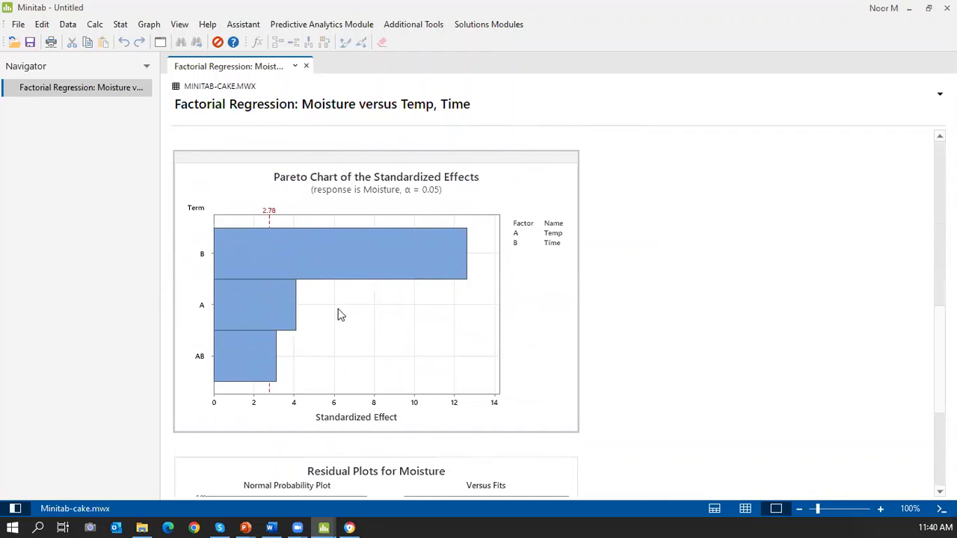
{"action": "mouse_move", "coordinate": [314, 278]}
{"action": "mouse_move", "coordinate": [269, 384]}
{"action": "mouse_move", "coordinate": [276, 347]}
{"action": "scroll", "coordinate": [254, 376], "scroll_direction": "up", "scroll_amount": 3}
{"action": "scroll", "coordinate": [255, 376], "scroll_direction": "down", "scroll_amount": 3}
Examine the analysis of variance table, the regression equation in uncoded units and the residual plots for Moisture.
{"action": "scroll", "coordinate": [255, 378], "scroll_direction": "up", "scroll_amount": 8}
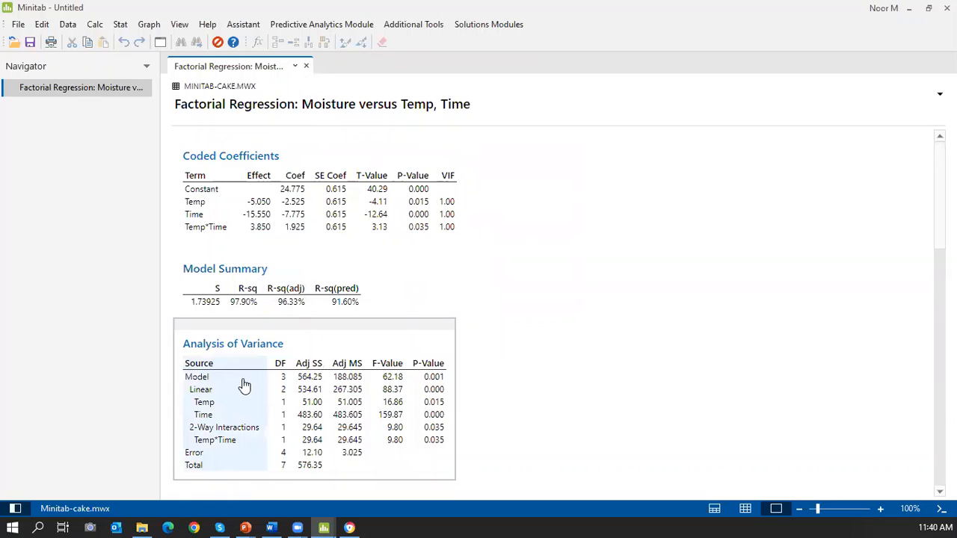
{"action": "scroll", "coordinate": [244, 385], "scroll_direction": "down", "scroll_amount": 3}
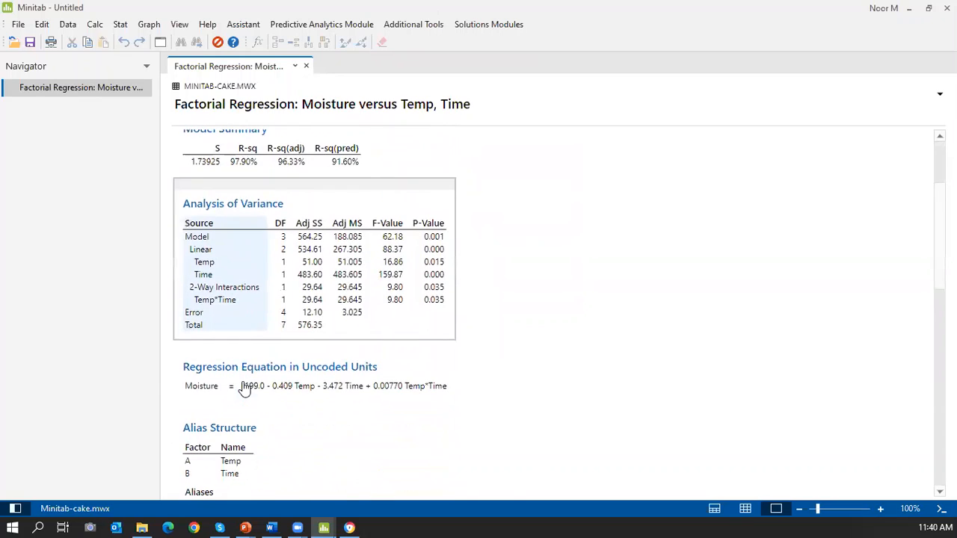
{"action": "scroll", "coordinate": [244, 388], "scroll_direction": "down", "scroll_amount": 4}
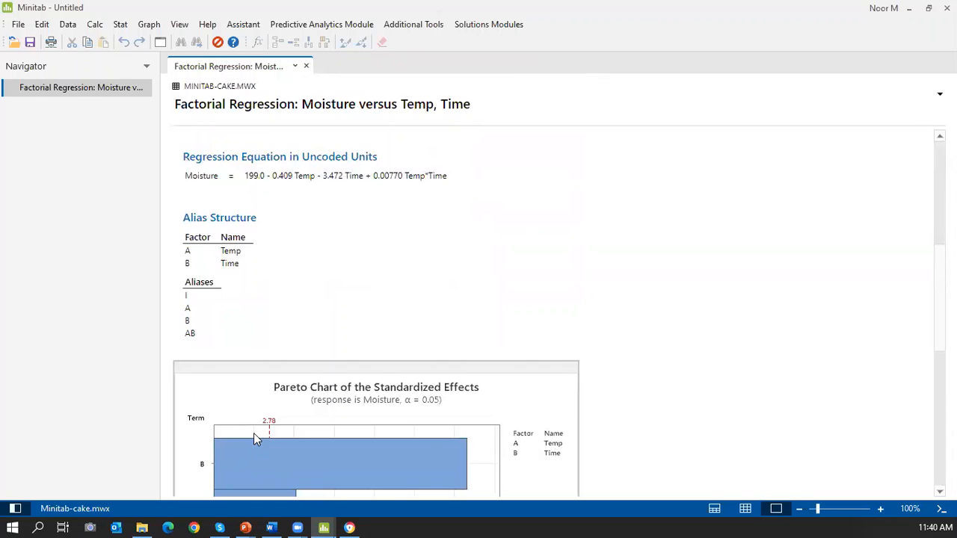
{"action": "scroll", "coordinate": [254, 438], "scroll_direction": "up", "scroll_amount": 3}
{"action": "scroll", "coordinate": [254, 438], "scroll_direction": "up", "scroll_amount": 3}
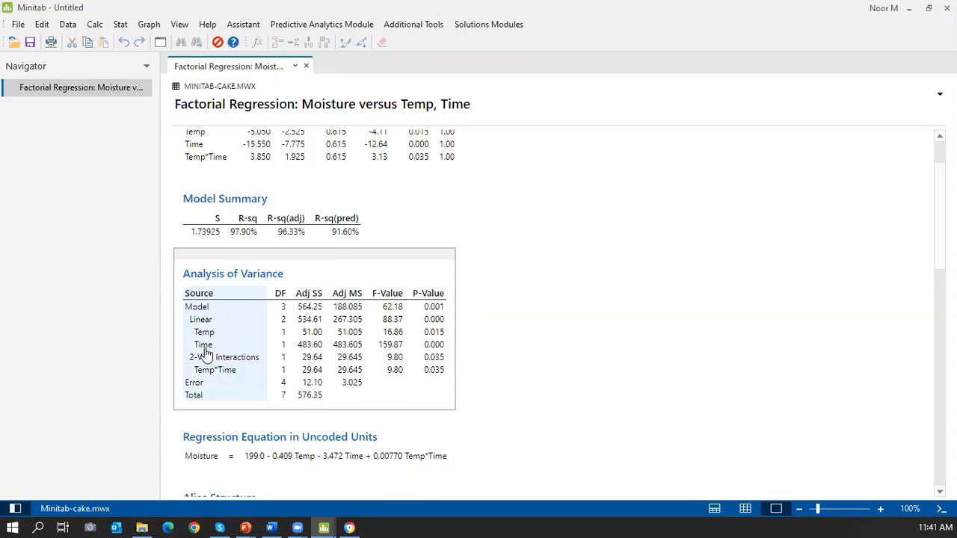
{"action": "scroll", "coordinate": [231, 330], "scroll_direction": "down", "scroll_amount": 10}
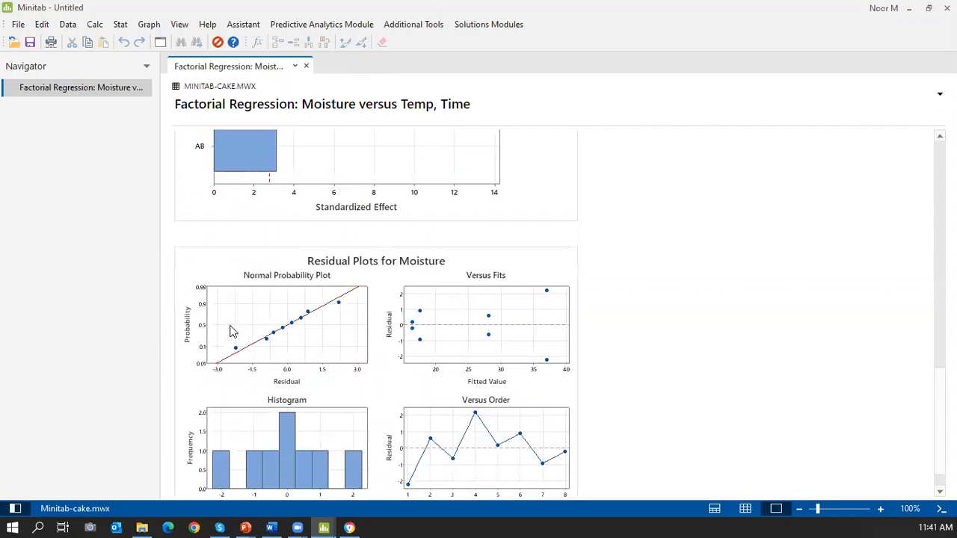
{"action": "scroll", "coordinate": [231, 330], "scroll_direction": "up", "scroll_amount": 10}
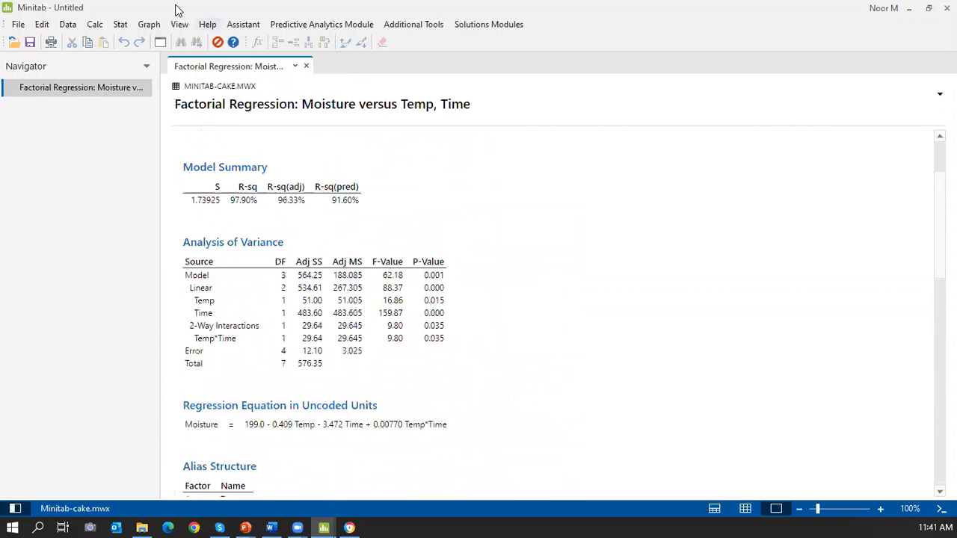
Create Factorial Plots for the Moisture response with Temp and Time, displaying only model terms.
{"action": "left_click", "coordinate": [117, 28]}
{"action": "mouse_move", "coordinate": [161, 90]}
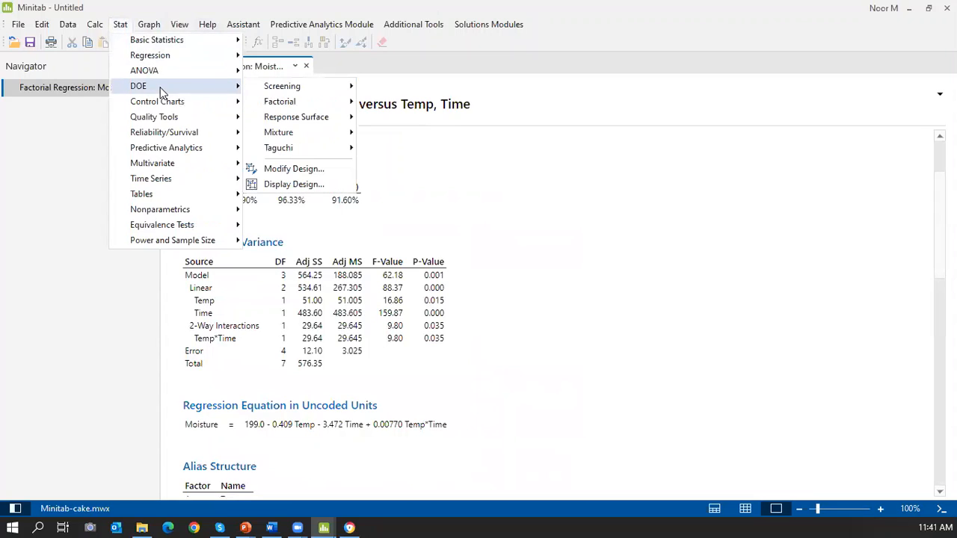
{"action": "mouse_move", "coordinate": [340, 107]}
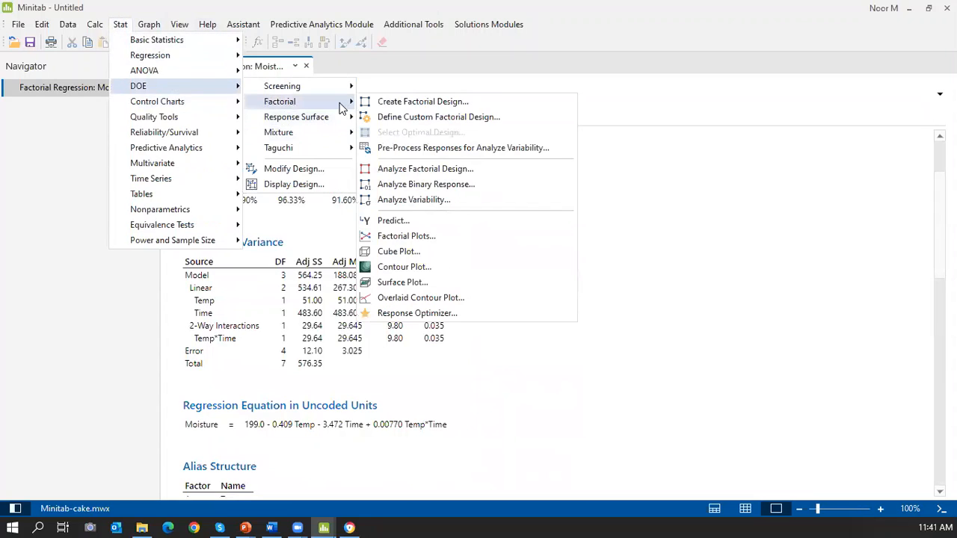
{"action": "left_click", "coordinate": [403, 236]}
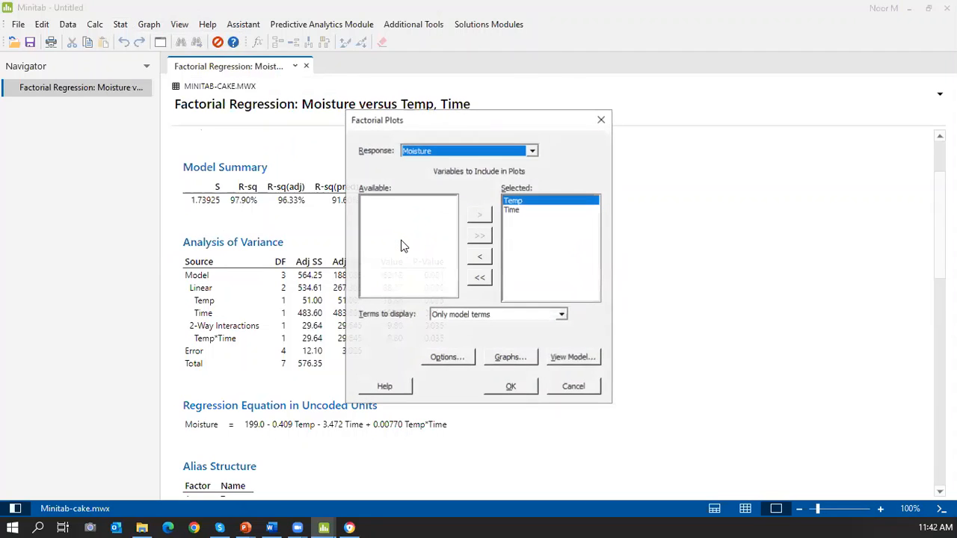
{"action": "left_click", "coordinate": [528, 212]}
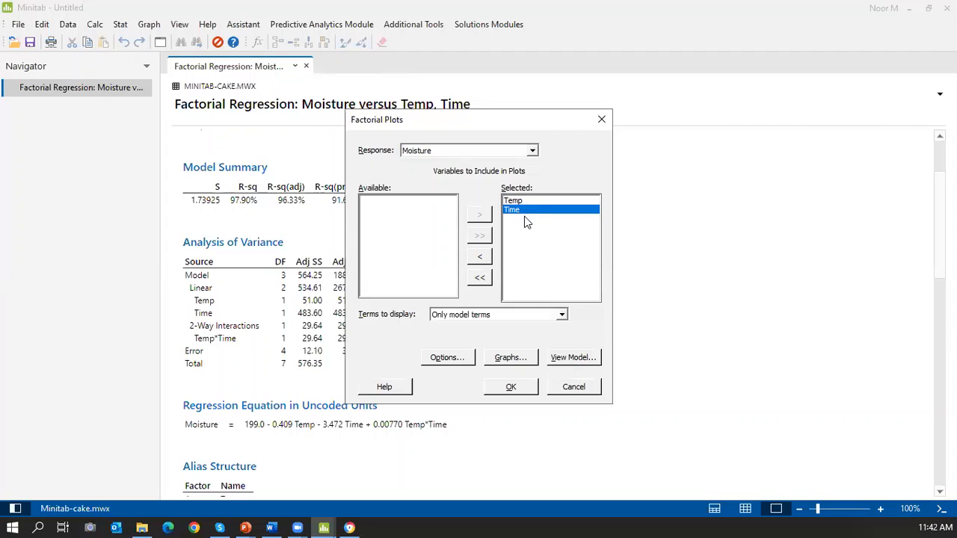
{"action": "left_click", "coordinate": [509, 390]}
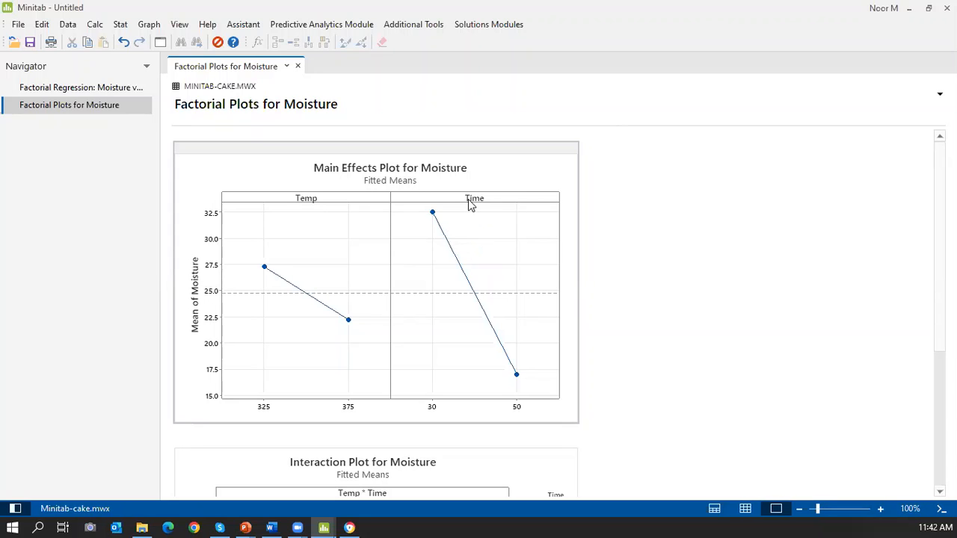
Compare the Temp and Time main effects plot with the Temp*Time interaction plot for Moisture.
{"action": "scroll", "coordinate": [470, 207], "scroll_direction": "down", "scroll_amount": 5}
{"action": "scroll", "coordinate": [469, 207], "scroll_direction": "up", "scroll_amount": 4}
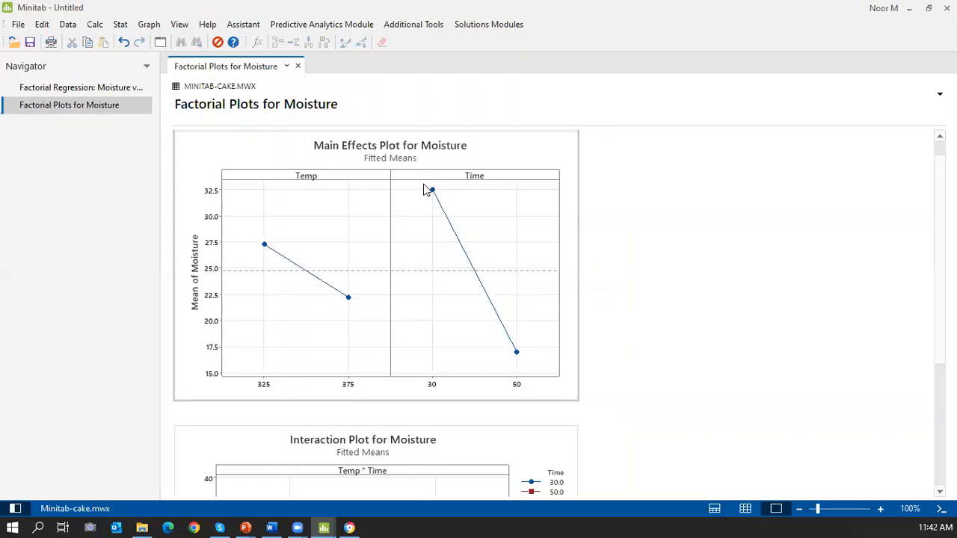
{"action": "mouse_move", "coordinate": [434, 193]}
{"action": "scroll", "coordinate": [441, 221], "scroll_direction": "down", "scroll_amount": 3}
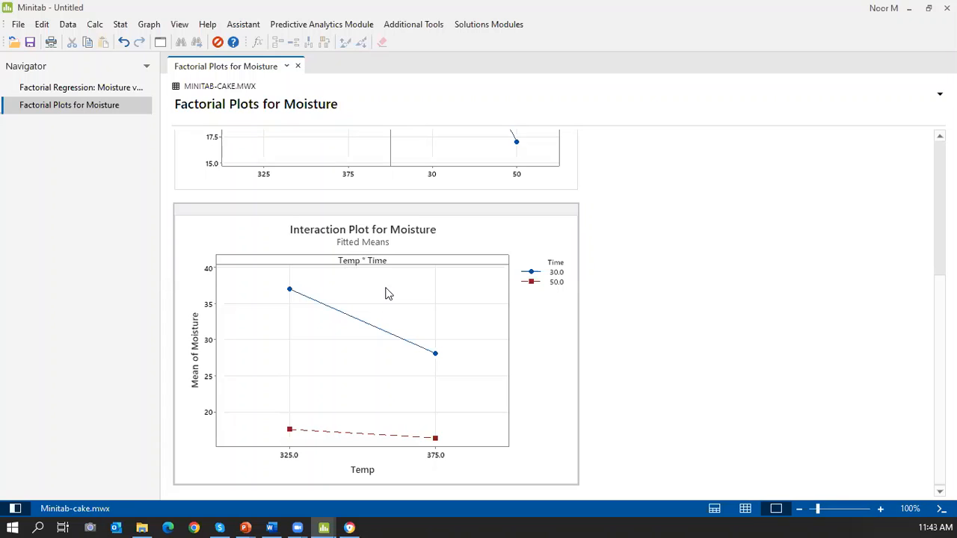
{"action": "scroll", "coordinate": [386, 292], "scroll_direction": "up", "scroll_amount": 3}
{"action": "scroll", "coordinate": [387, 292], "scroll_direction": "down", "scroll_amount": 3}
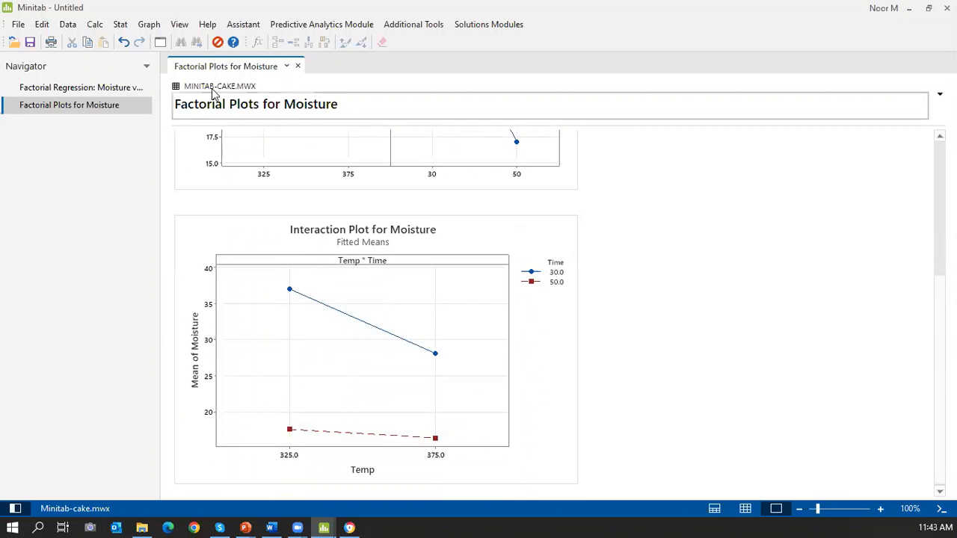
Create a Cube Plot of the fitted means for Moisture with the factors A:Temp and B:Time.
{"action": "left_click", "coordinate": [120, 26]}
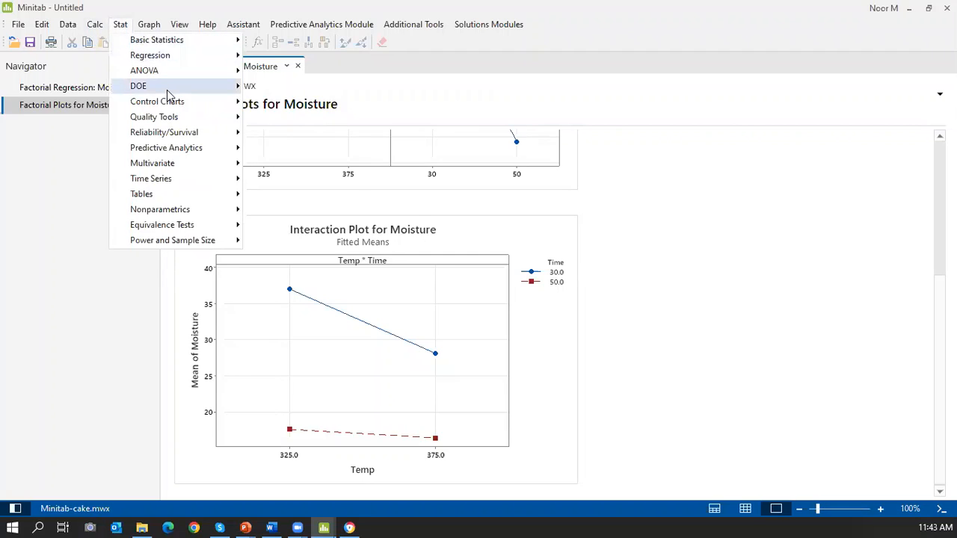
{"action": "mouse_move", "coordinate": [167, 90]}
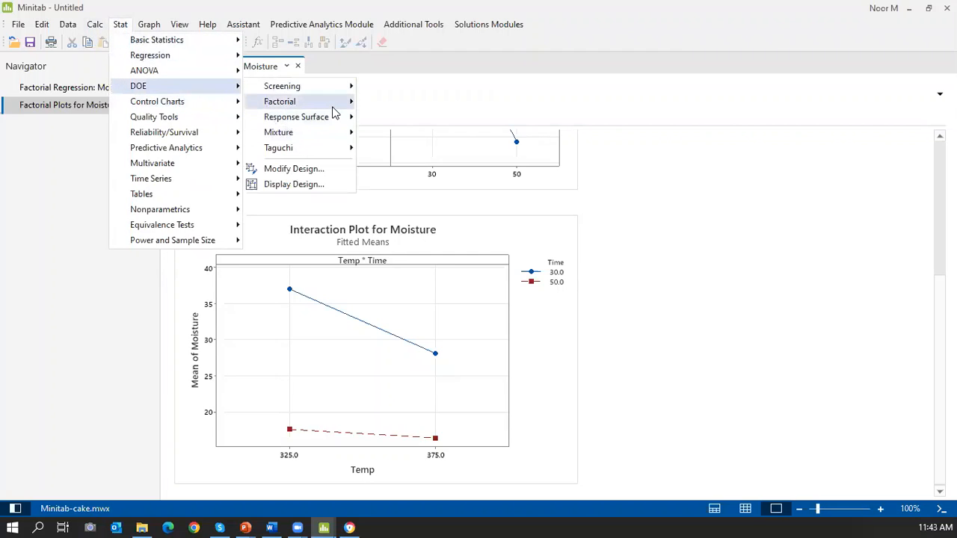
{"action": "mouse_move", "coordinate": [333, 104]}
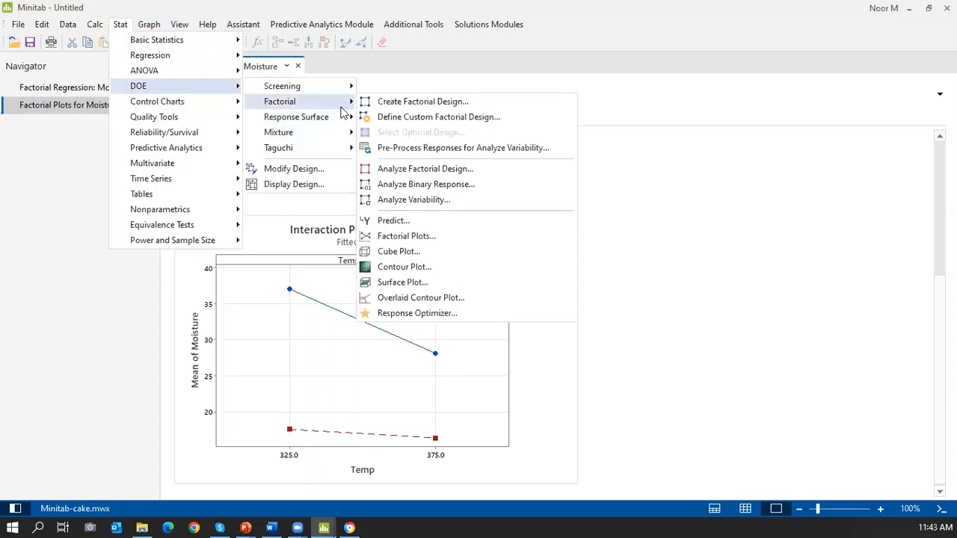
{"action": "left_click", "coordinate": [430, 258]}
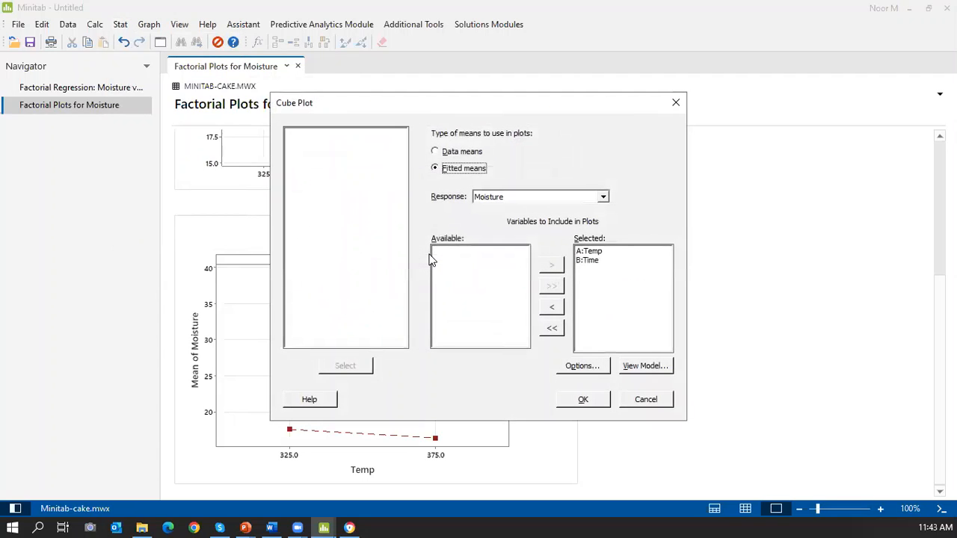
{"action": "left_click", "coordinate": [582, 404]}
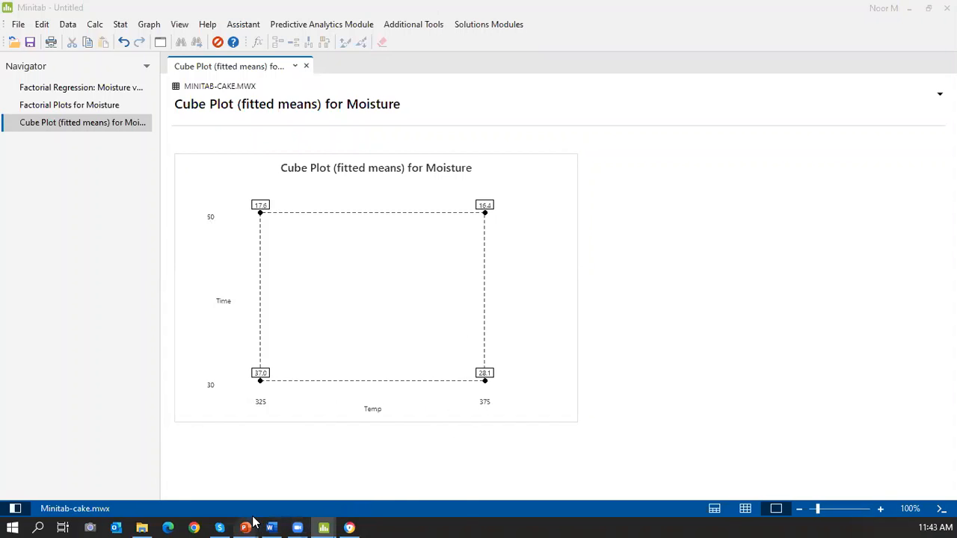
Switch to the PowerPoint slide show and display the Analyze Factorial Design results slide with the coefficients and analysis of variance.
{"action": "mouse_move", "coordinate": [247, 527]}
{"action": "left_click", "coordinate": [359, 430]}
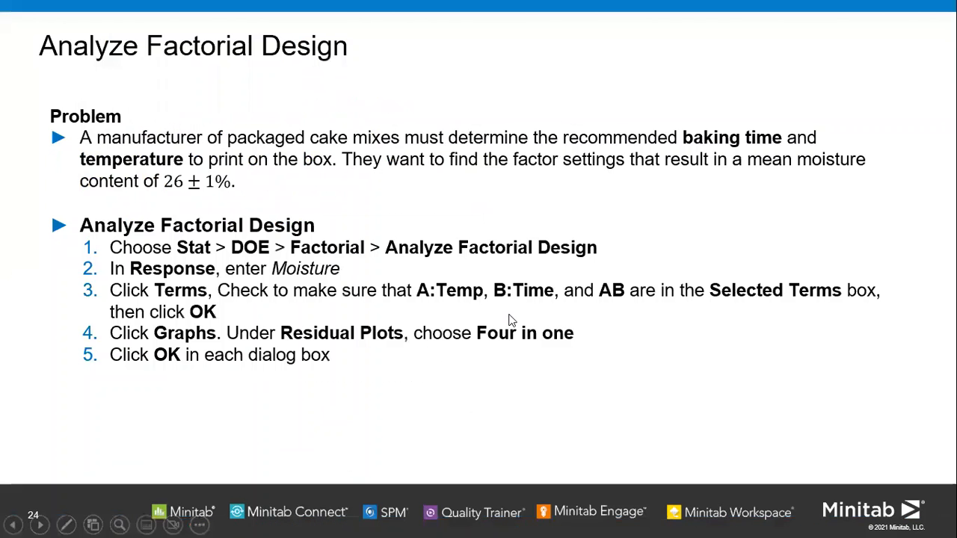
{"action": "left_click", "coordinate": [508, 320]}
{"action": "key", "text": "Left"}
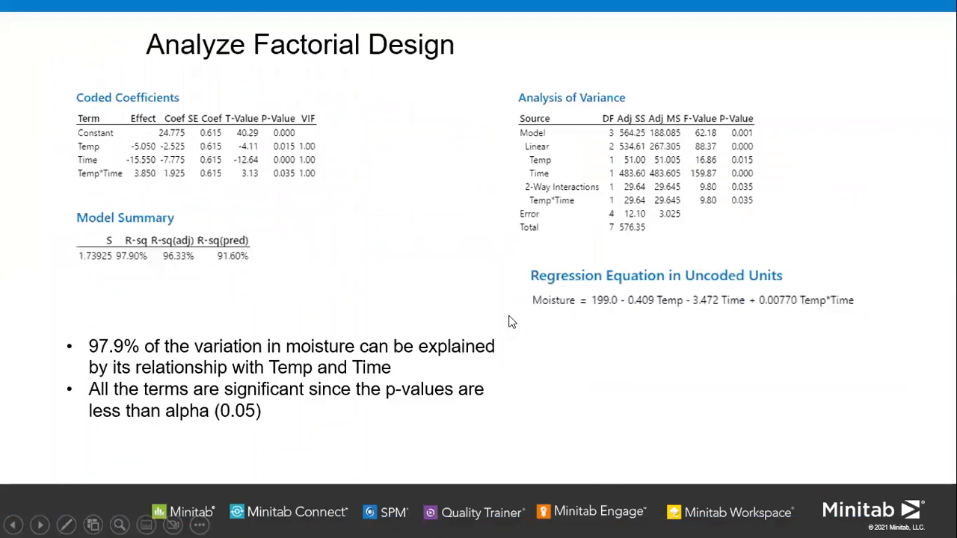
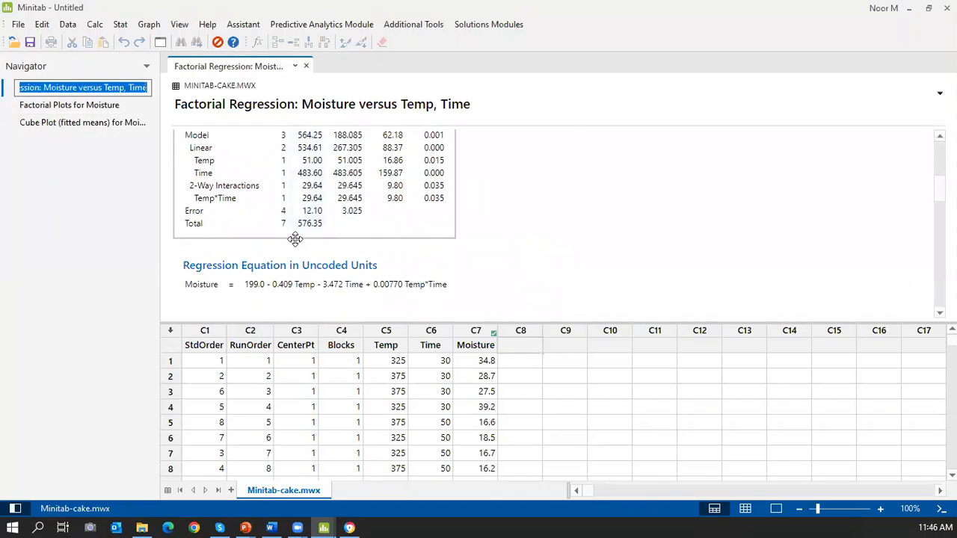
Review the Moisture factorial regression output down to the residual plots and look at the Cube Plot settings.
{"action": "scroll", "coordinate": [309, 242], "scroll_direction": "up", "scroll_amount": 4}
{"action": "scroll", "coordinate": [289, 263], "scroll_direction": "down", "scroll_amount": 10}
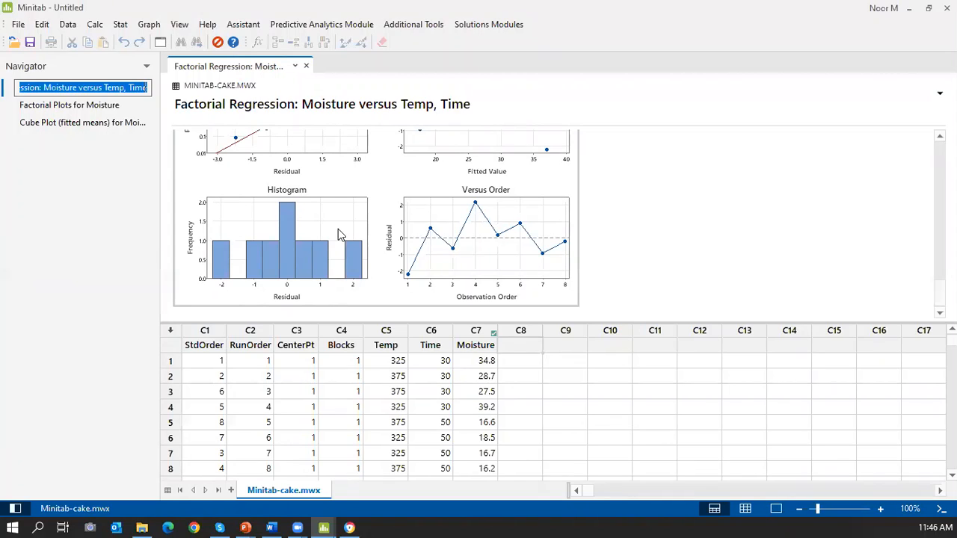
{"action": "left_click", "coordinate": [160, 42]}
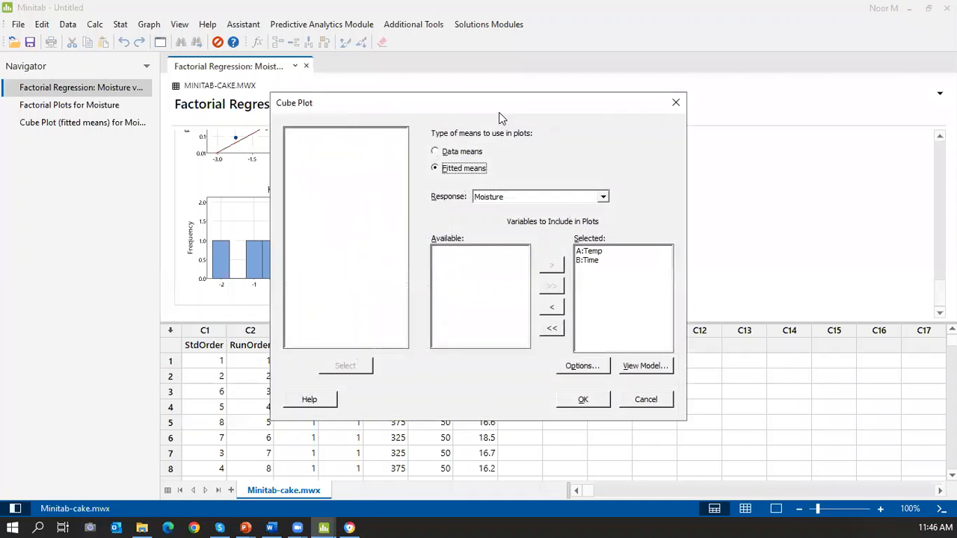
{"action": "left_click", "coordinate": [677, 102]}
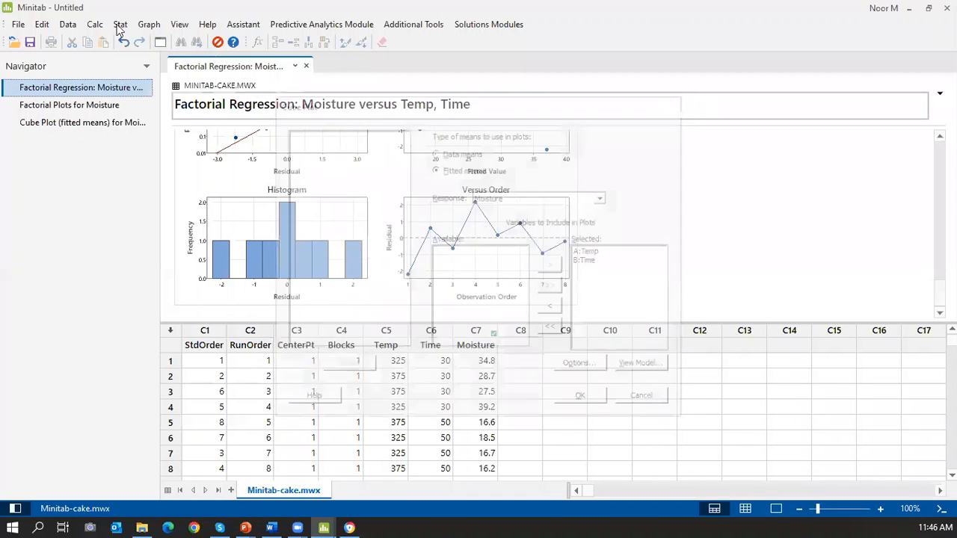
Check the model terms of the Analyze Factorial Design for Moisture and leave the settings unchanged.
{"action": "left_click", "coordinate": [120, 24]}
{"action": "mouse_move", "coordinate": [205, 88]}
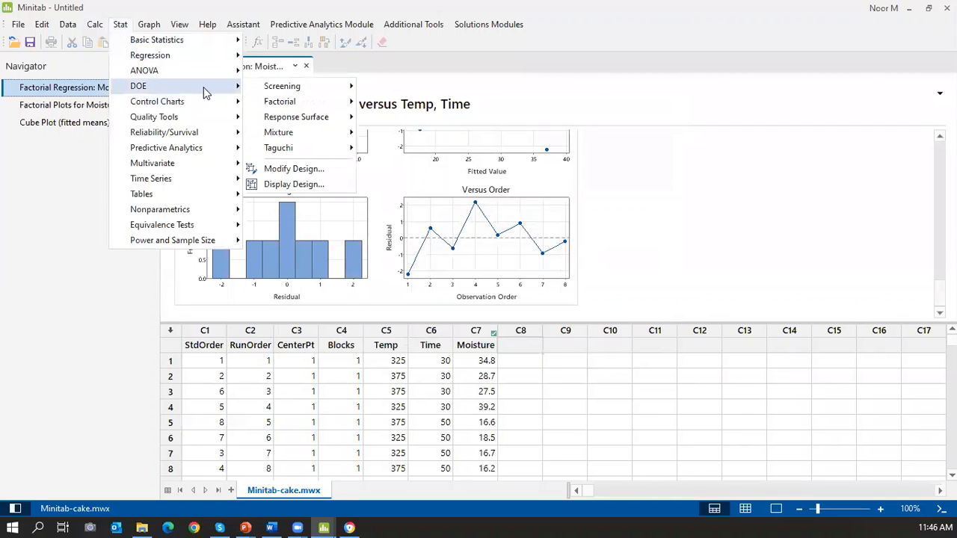
{"action": "mouse_move", "coordinate": [321, 109]}
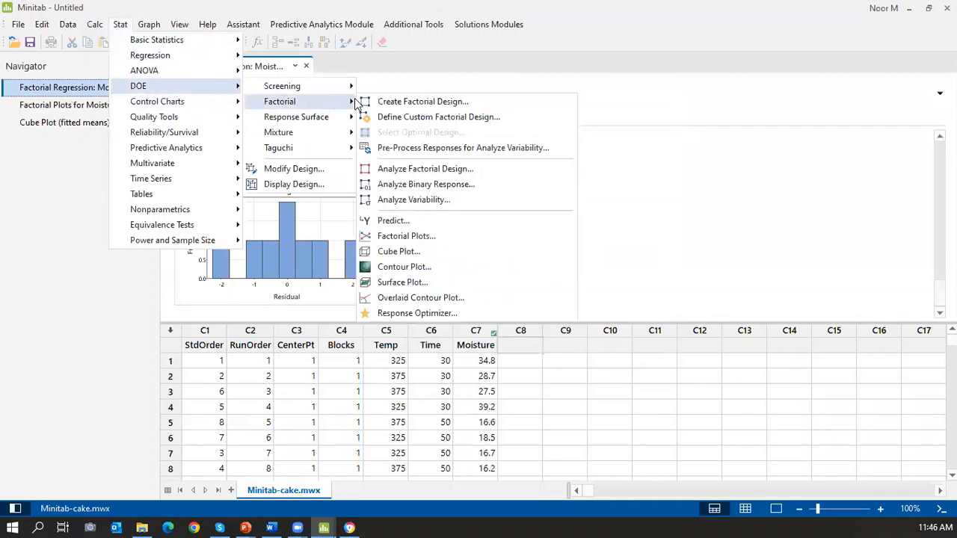
{"action": "left_click", "coordinate": [432, 165]}
{"action": "left_click", "coordinate": [447, 297]}
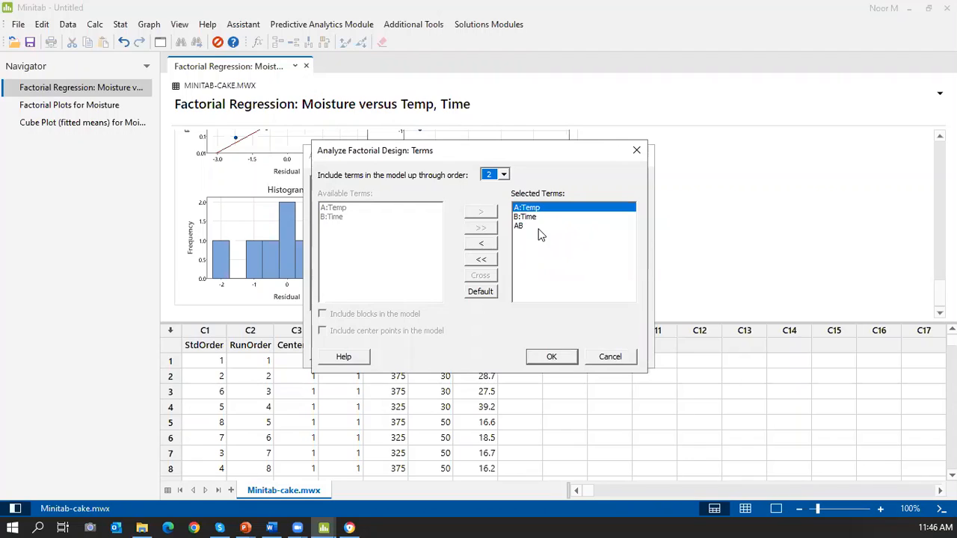
{"action": "left_click", "coordinate": [636, 150]}
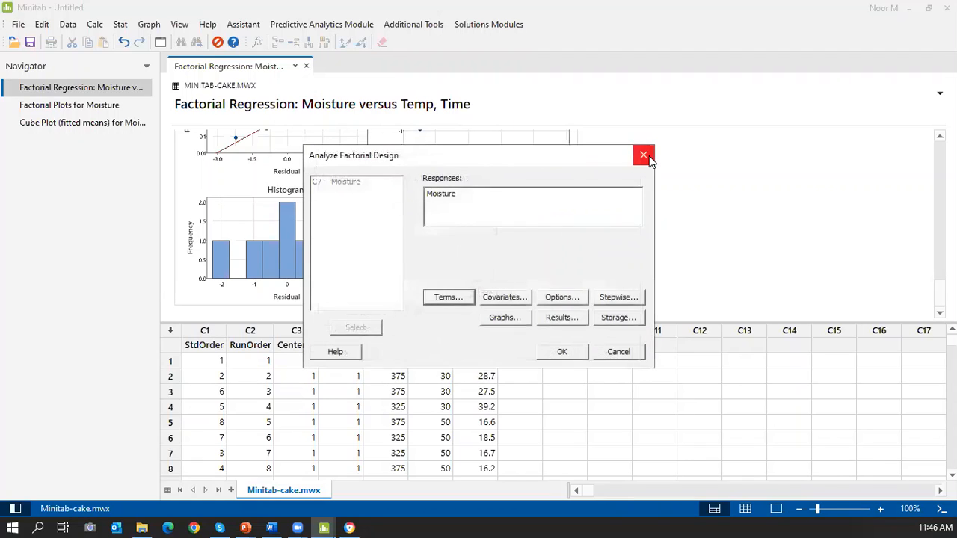
{"action": "left_click", "coordinate": [647, 157]}
Highlight the Temp and Time factor columns in turn in the worksheet.
{"action": "left_click", "coordinate": [395, 330]}
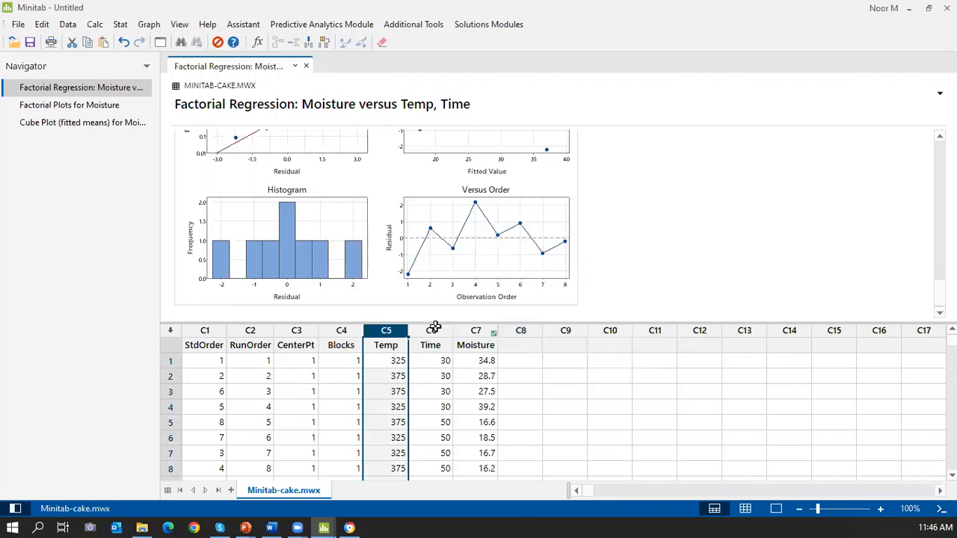
{"action": "left_click", "coordinate": [436, 329]}
{"action": "left_click", "coordinate": [387, 327]}
{"action": "left_click", "coordinate": [432, 329]}
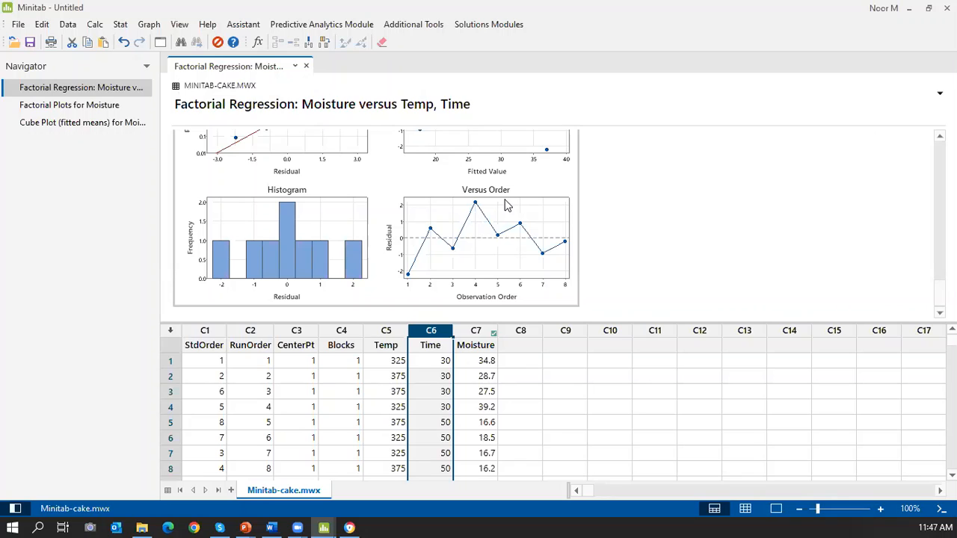
{"action": "left_click", "coordinate": [121, 24]}
{"action": "mouse_move", "coordinate": [207, 88]}
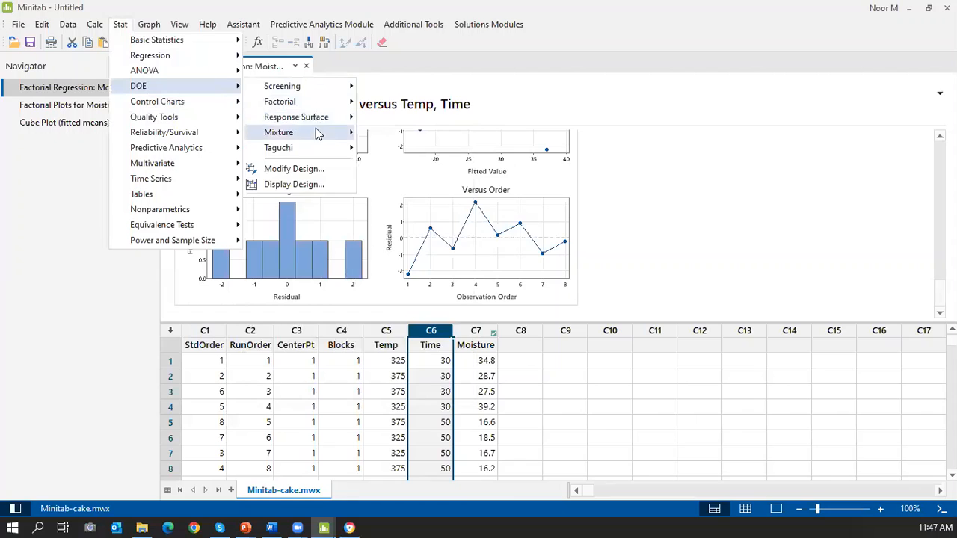
{"action": "mouse_move", "coordinate": [325, 101]}
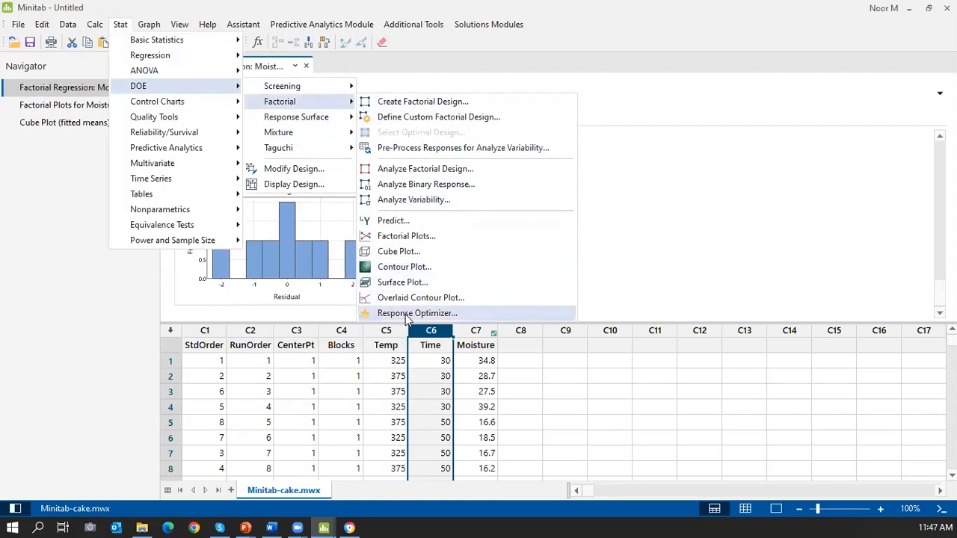
{"action": "left_click", "coordinate": [407, 314]}
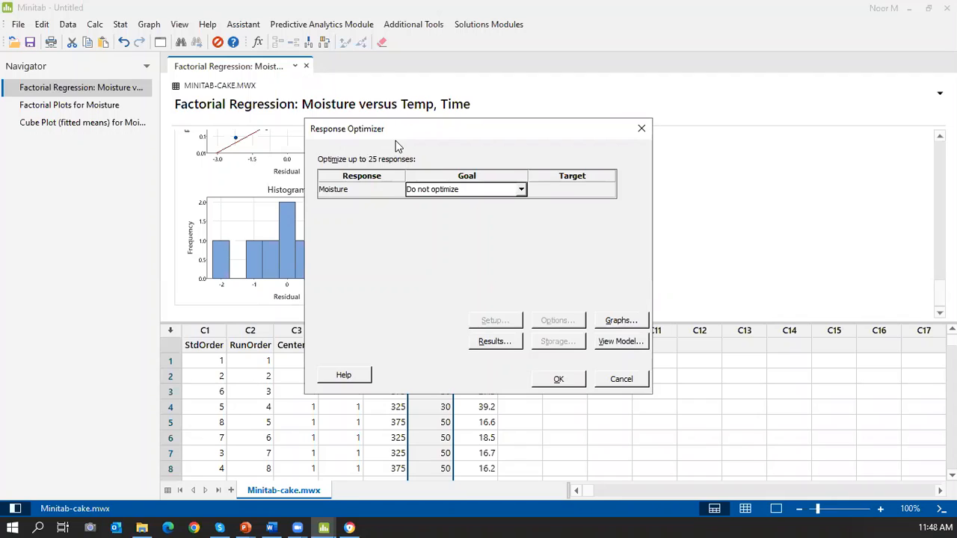
{"action": "left_click", "coordinate": [640, 129]}
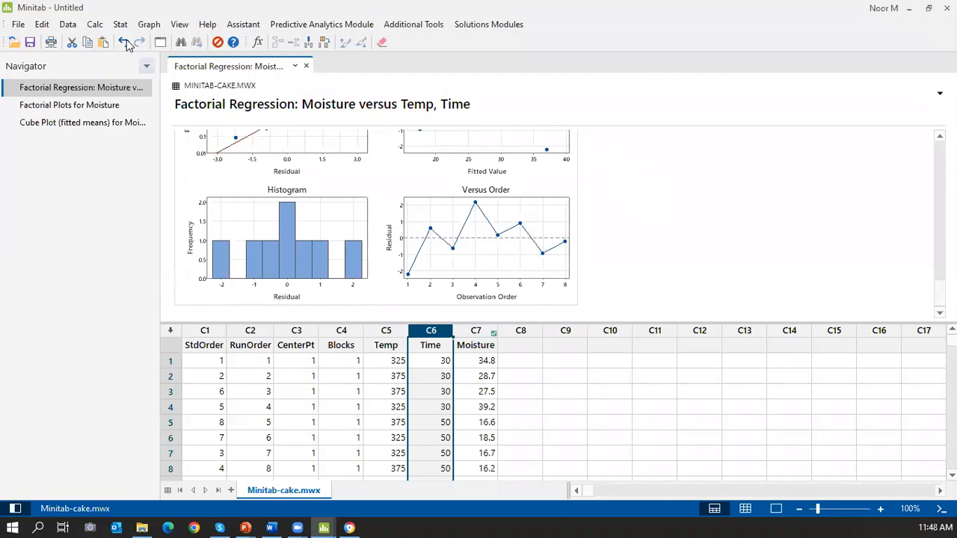
Switch to the PowerPoint slide show, read the Response Optimizer instructions slide, and return to Minitab.
{"action": "left_click", "coordinate": [245, 528]}
{"action": "left_click", "coordinate": [355, 470]}
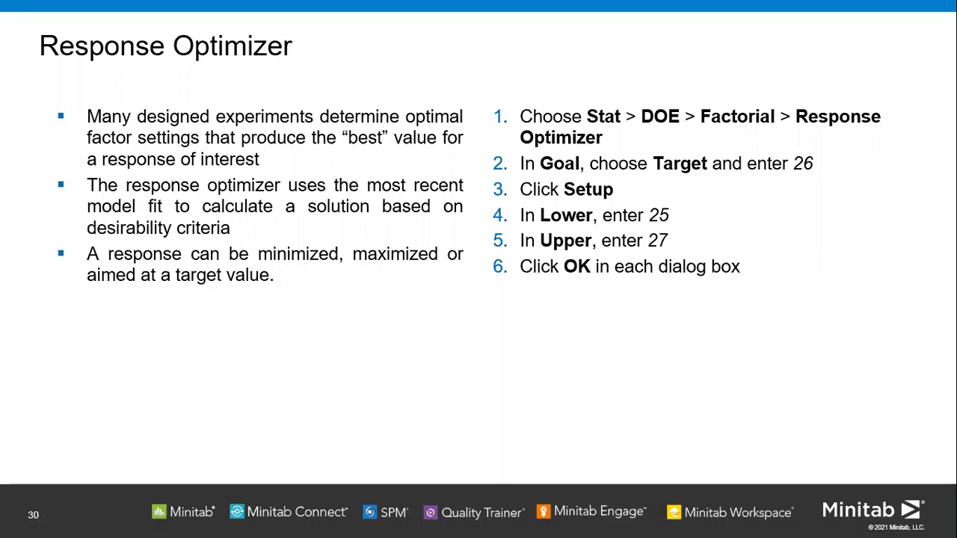
{"action": "key", "text": "alt+Tab"}
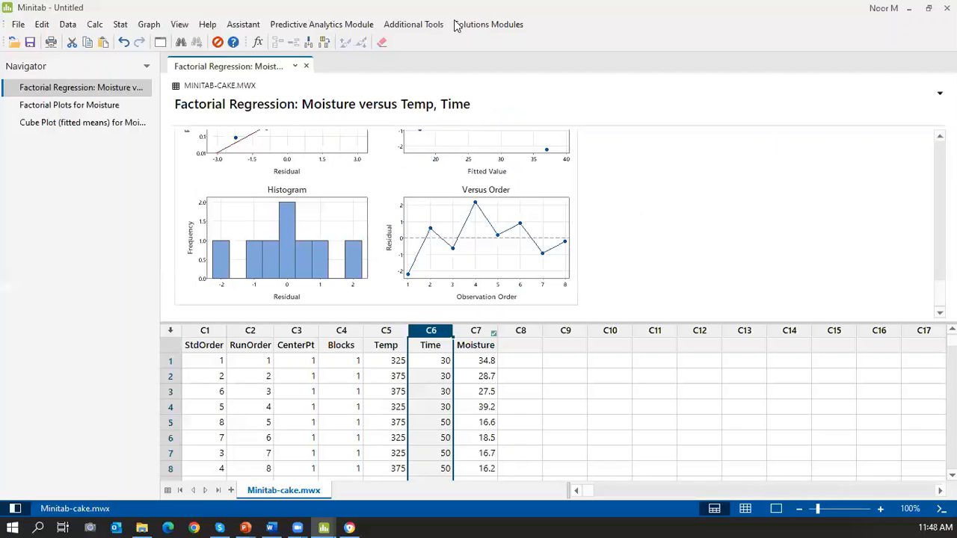
Start the factorial Response Optimizer and set the Moisture goal to Target with a target value of 26.
{"action": "left_click", "coordinate": [120, 25]}
{"action": "mouse_move", "coordinate": [150, 86]}
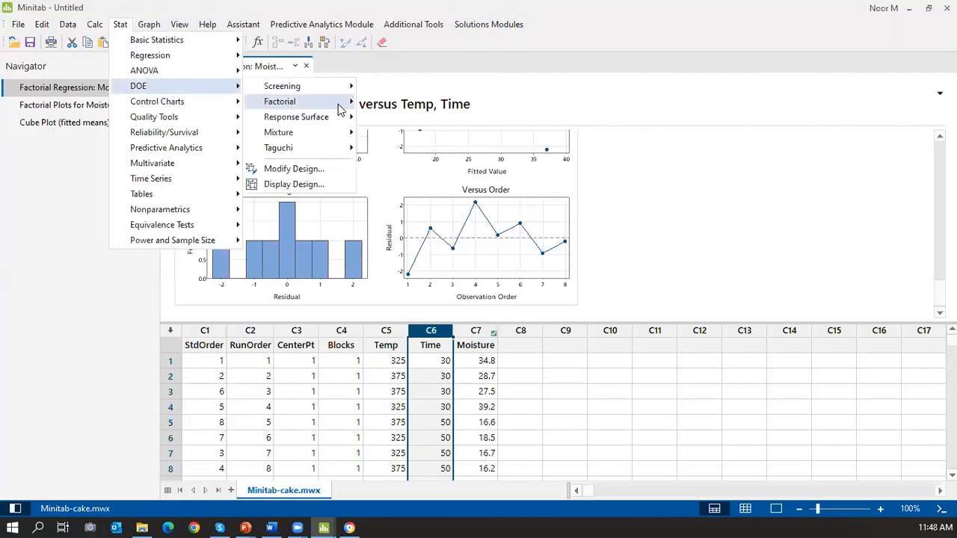
{"action": "mouse_move", "coordinate": [340, 103]}
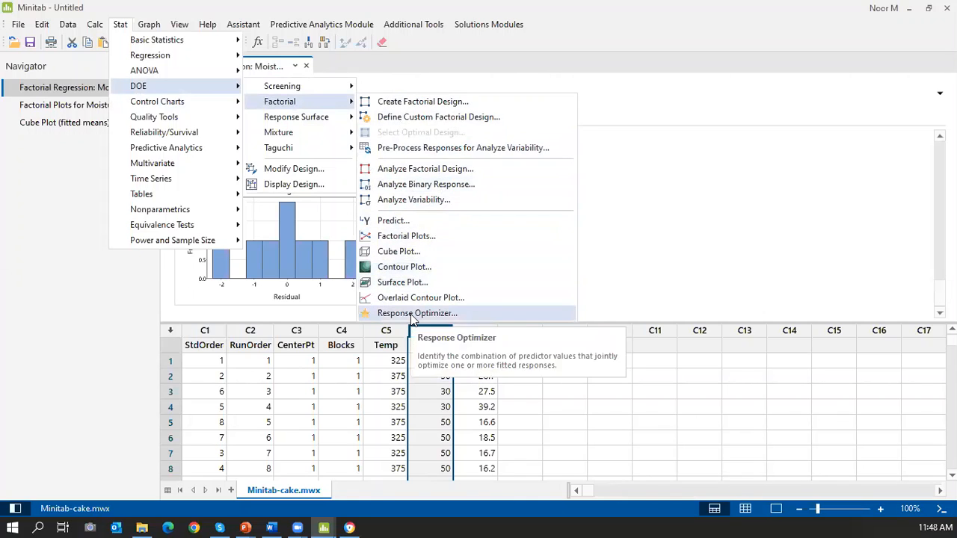
{"action": "left_click", "coordinate": [411, 314]}
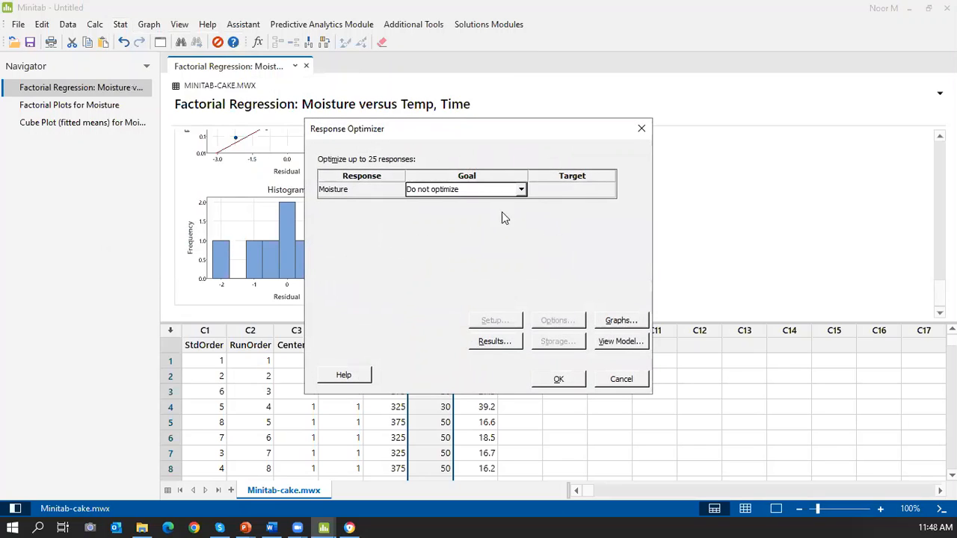
{"action": "left_click", "coordinate": [523, 189]}
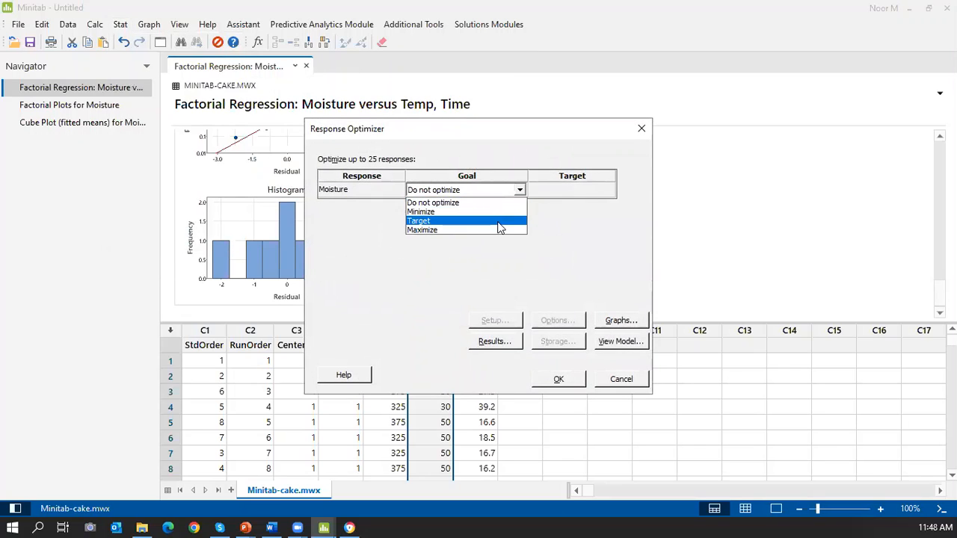
{"action": "left_click", "coordinate": [500, 223]}
{"action": "left_click", "coordinate": [561, 189]}
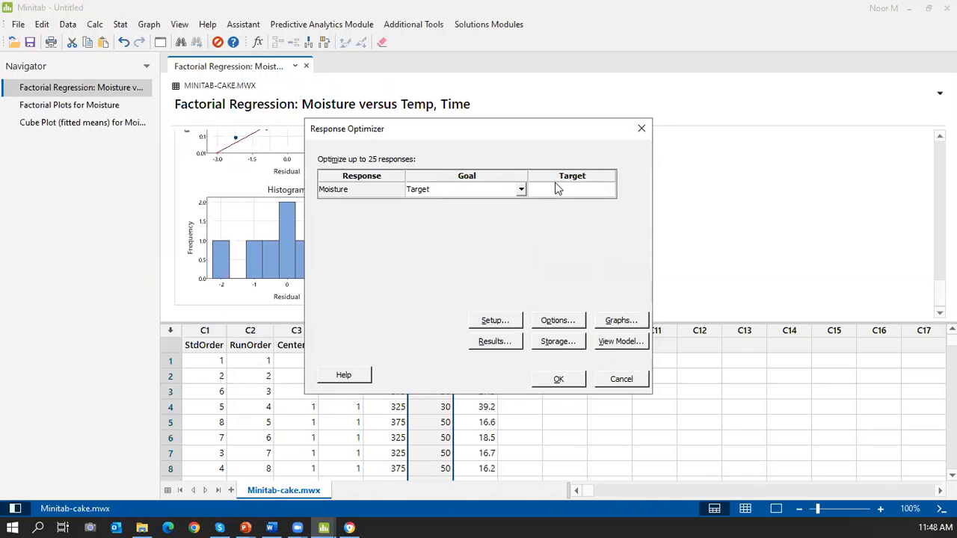
{"action": "type", "text": "26"}
Review the optimizer's setup limits and its constraint options for Temp and Time, keeping the defaults.
{"action": "left_click", "coordinate": [479, 322]}
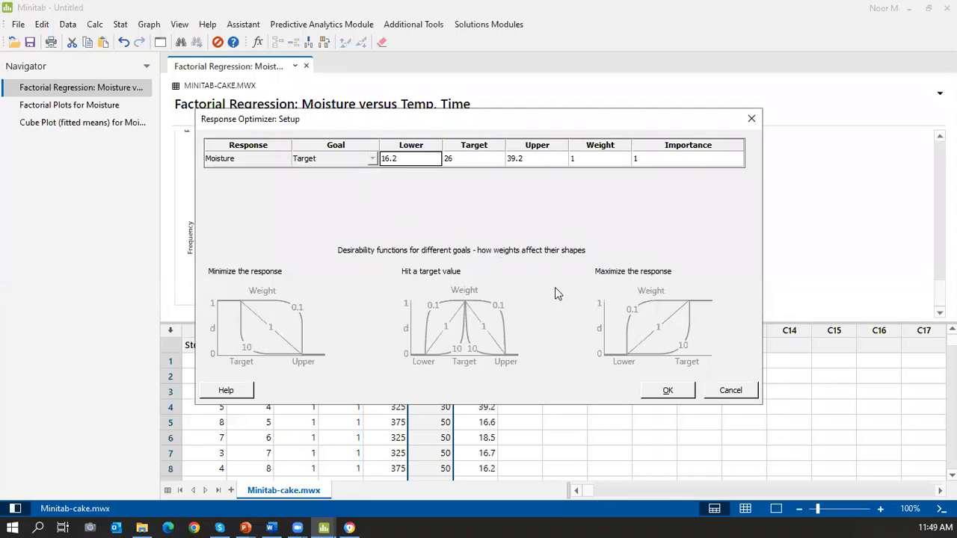
{"action": "left_click", "coordinate": [668, 391]}
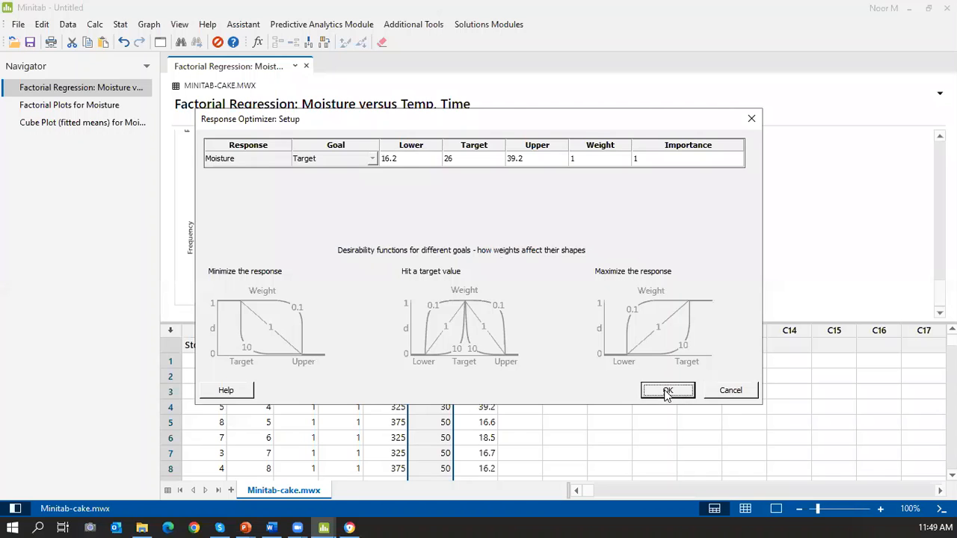
{"action": "left_click", "coordinate": [553, 321]}
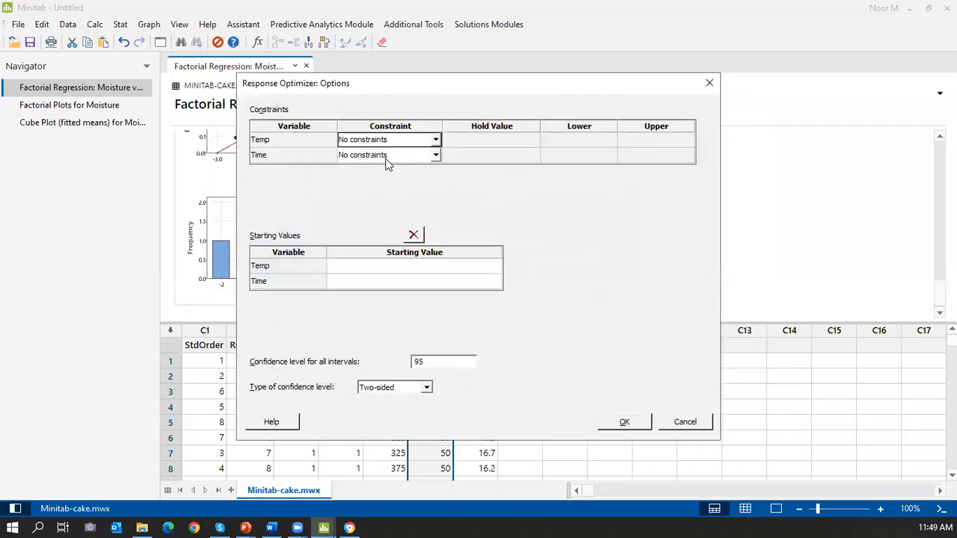
{"action": "left_click", "coordinate": [435, 141]}
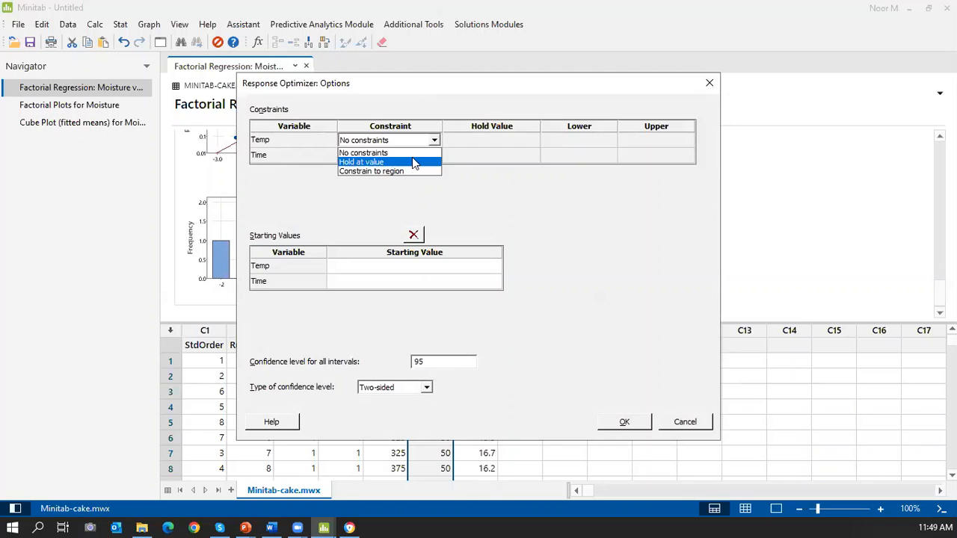
{"action": "left_click", "coordinate": [501, 196]}
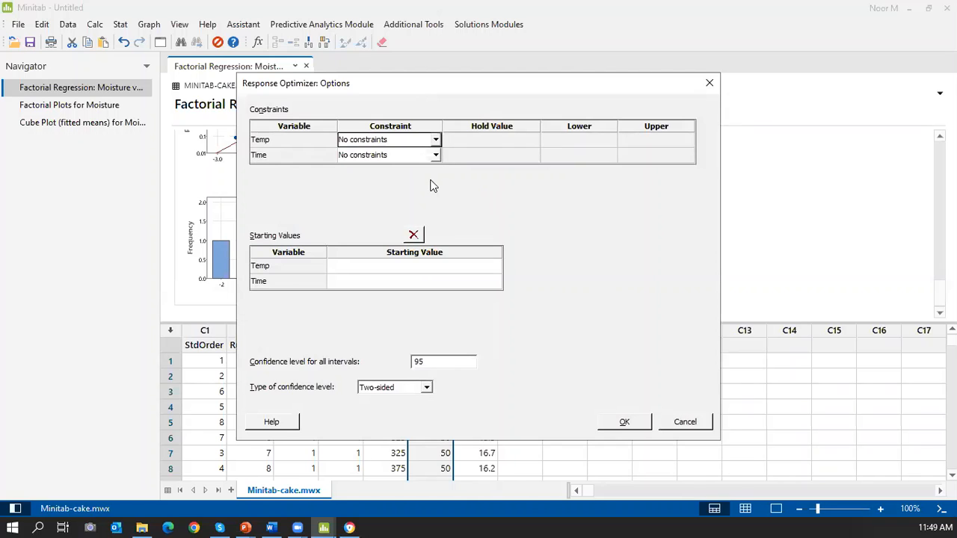
{"action": "left_click", "coordinate": [624, 422]}
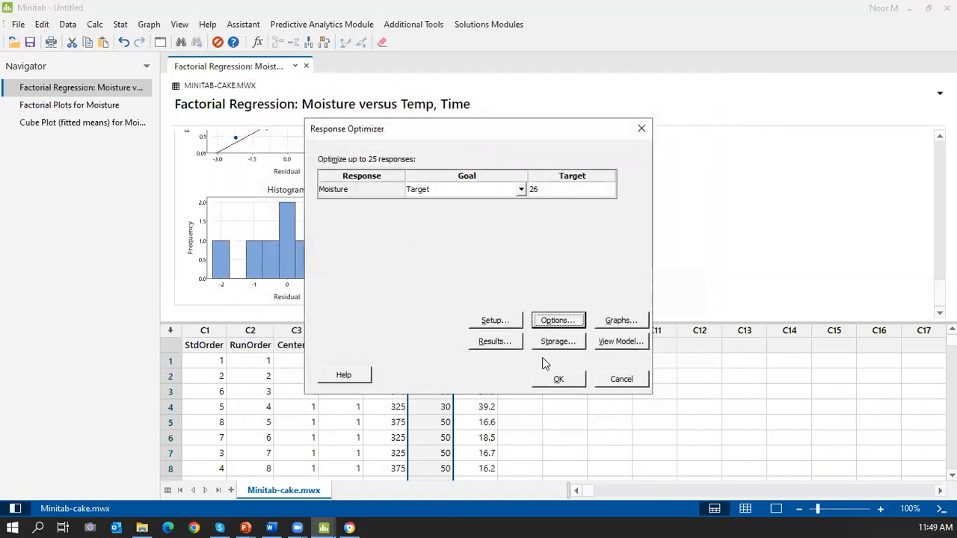
Keep the parameters, one solution, prediction and optimization plot as output, and run the Moisture response optimization.
{"action": "left_click", "coordinate": [495, 345]}
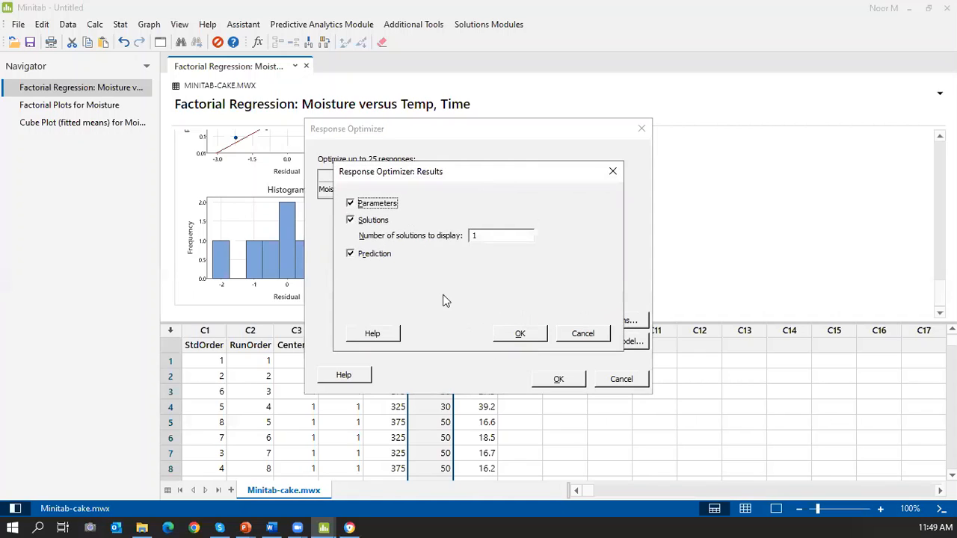
{"action": "left_click", "coordinate": [517, 334]}
{"action": "left_click", "coordinate": [615, 323]}
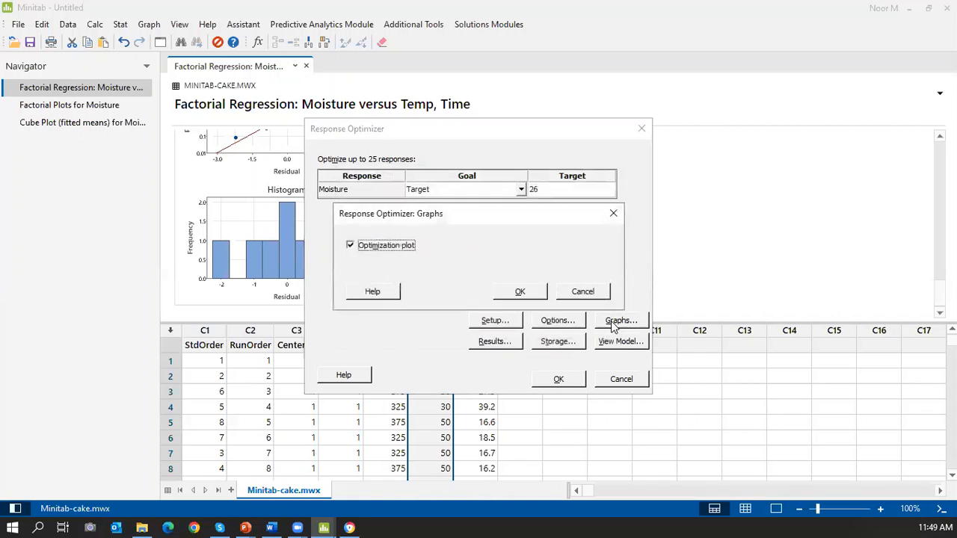
{"action": "left_click", "coordinate": [521, 294]}
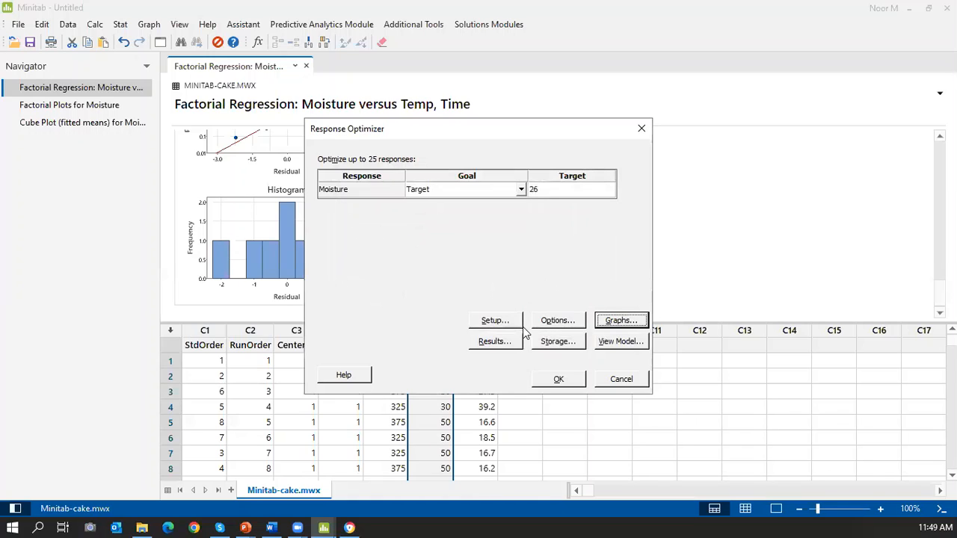
{"action": "left_click", "coordinate": [559, 382]}
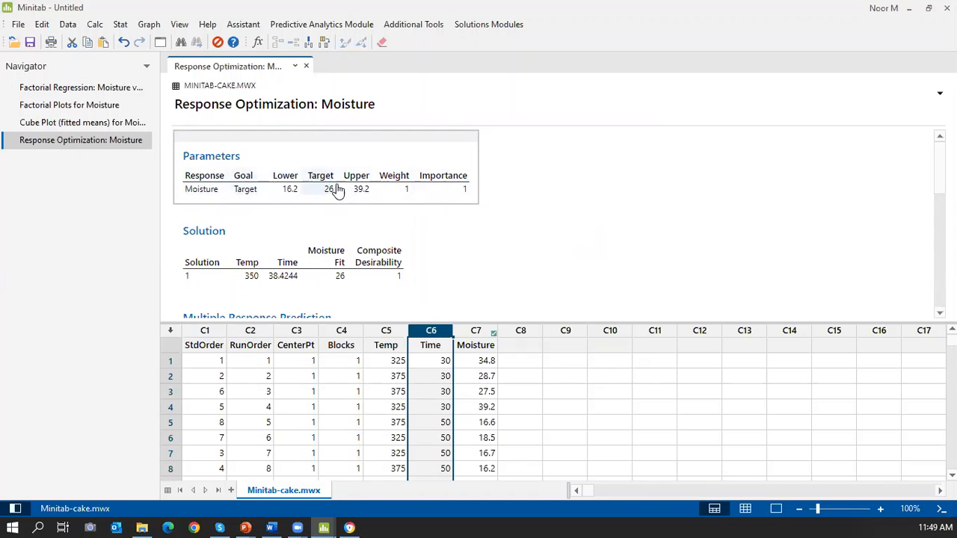
Examine the optimization's solution, multiple response prediction and optimization plot in an output-only view.
{"action": "scroll", "coordinate": [322, 191], "scroll_direction": "down", "scroll_amount": 3}
{"action": "scroll", "coordinate": [322, 192], "scroll_direction": "up", "scroll_amount": 1}
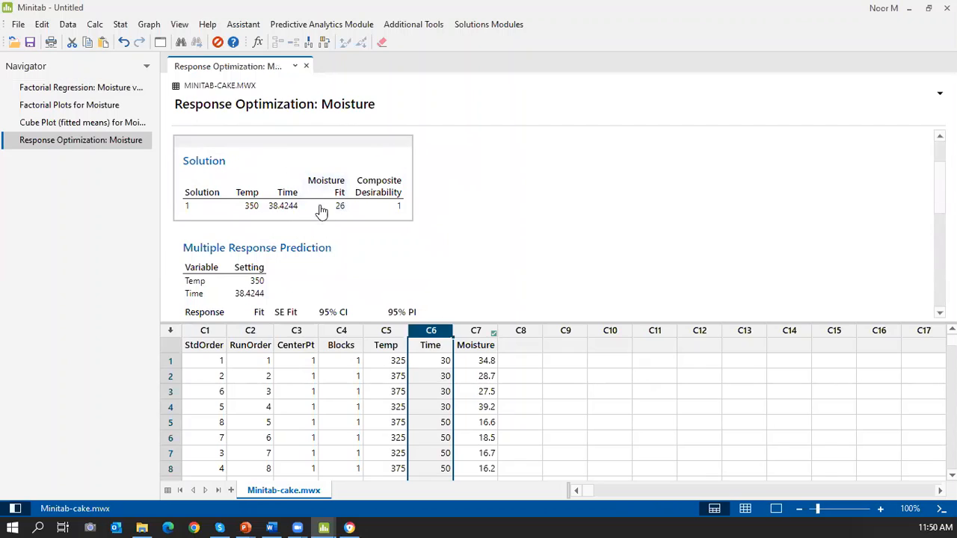
{"action": "scroll", "coordinate": [324, 202], "scroll_direction": "down", "scroll_amount": 1}
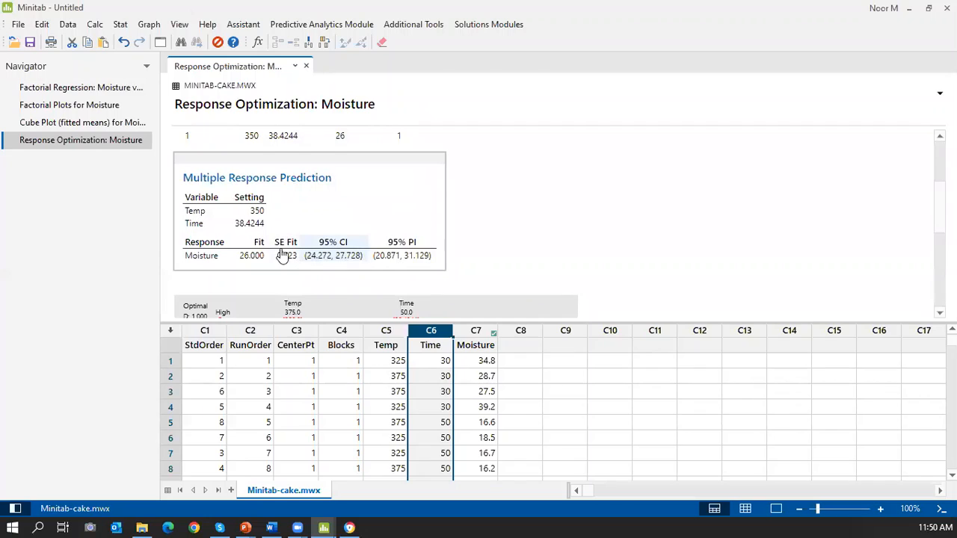
{"action": "scroll", "coordinate": [251, 234], "scroll_direction": "down", "scroll_amount": 3}
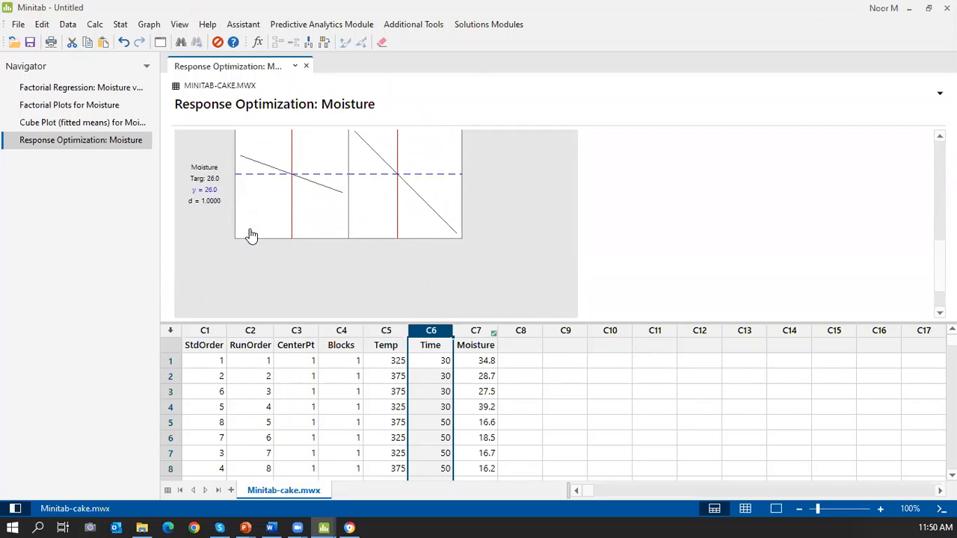
{"action": "left_click", "coordinate": [777, 510]}
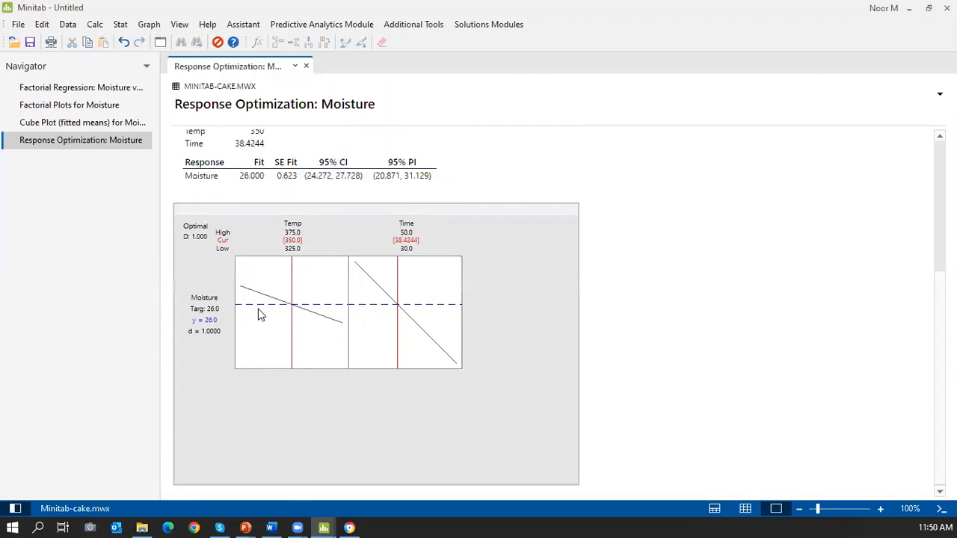
Try lowering Temp to about 333 in the interactive optimization plot, and close the plot without accepting.
{"action": "double_click", "coordinate": [487, 265]}
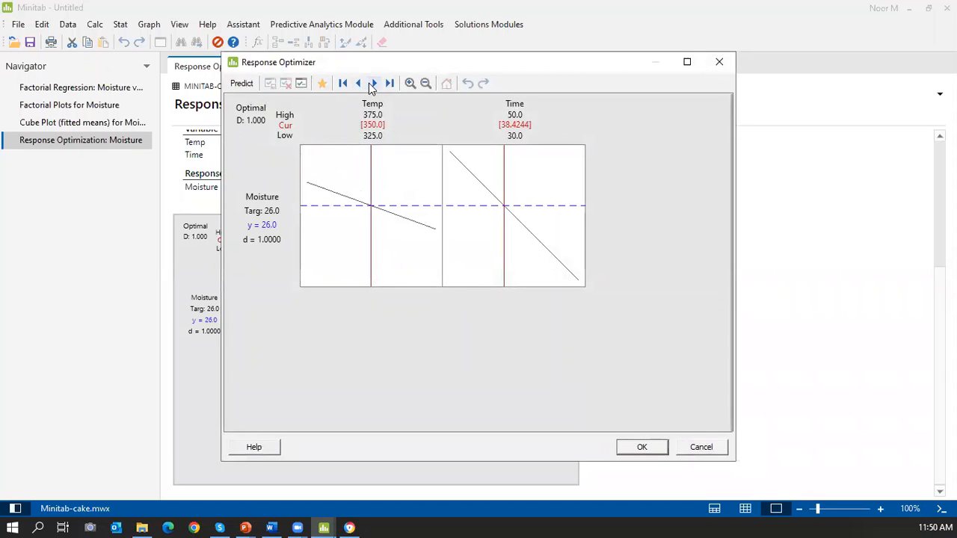
{"action": "left_click", "coordinate": [369, 83]}
{"action": "left_click_drag", "start_coordinate": [372, 212], "coordinate": [327, 177]}
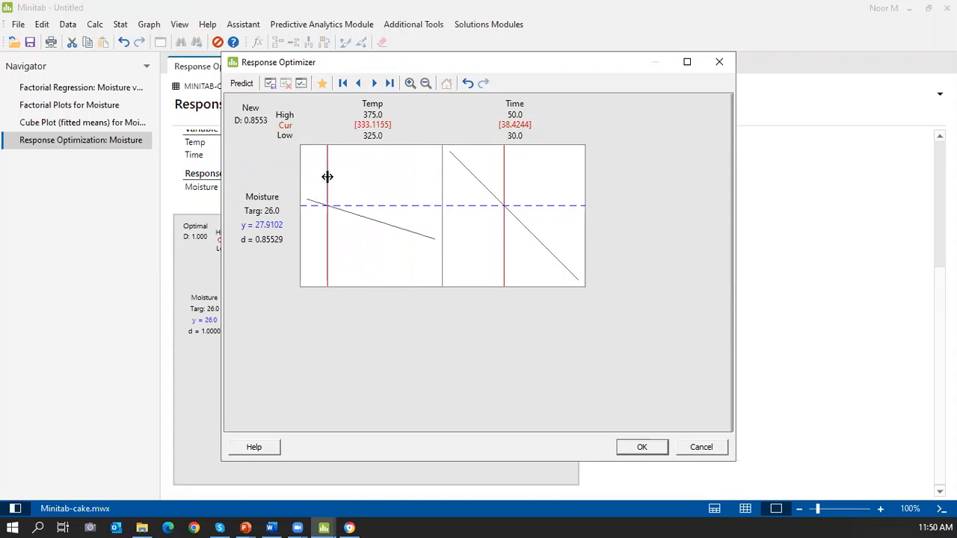
{"action": "left_click", "coordinate": [720, 62]}
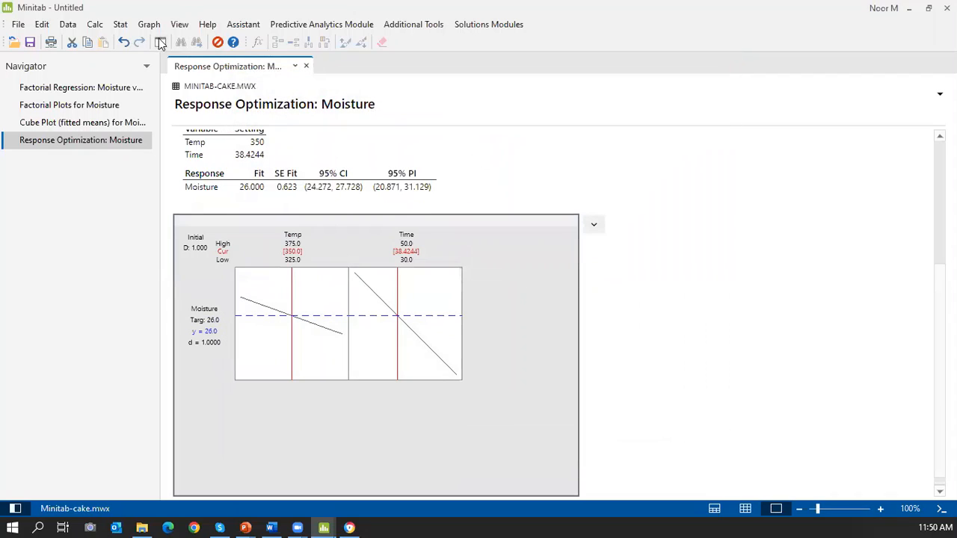
Set Moisture's lower limit to 25 and upper limit to 27 in the optimizer setup, and rerun the response optimization.
{"action": "left_click", "coordinate": [160, 43]}
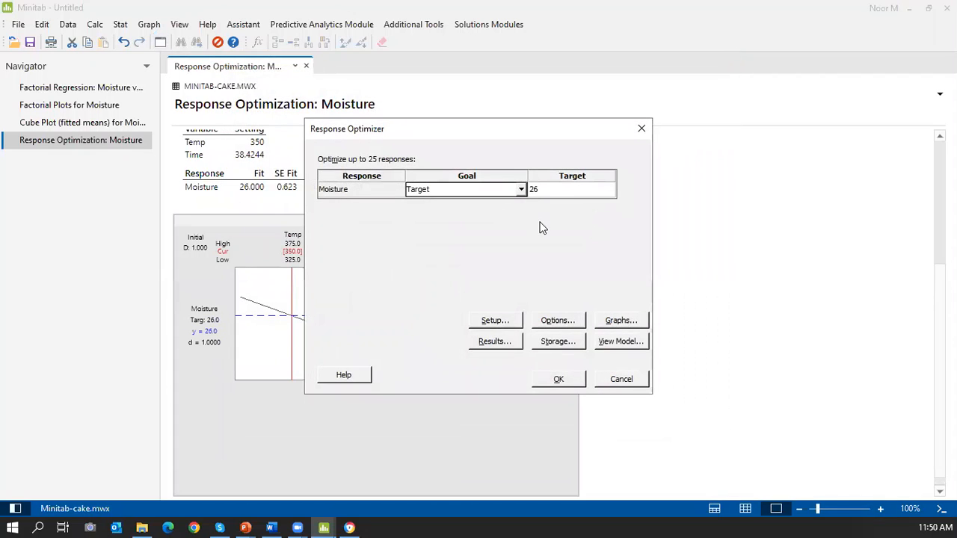
{"action": "left_click", "coordinate": [493, 321]}
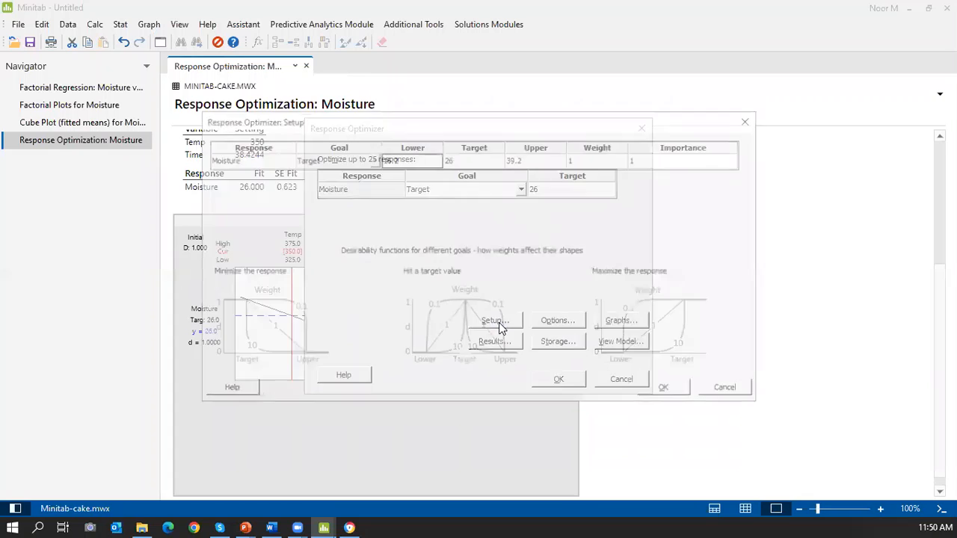
{"action": "left_click", "coordinate": [420, 160]}
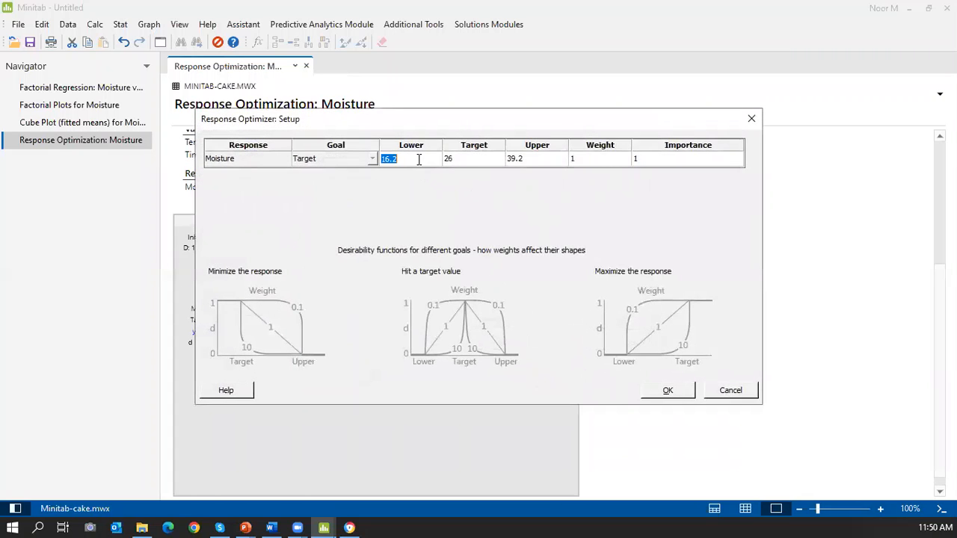
{"action": "key", "text": "BackSpace"}
{"action": "type", "text": "25"}
{"action": "left_click", "coordinate": [549, 159]}
{"action": "key", "text": "BackSpace"}
{"action": "left_click", "coordinate": [656, 393]}
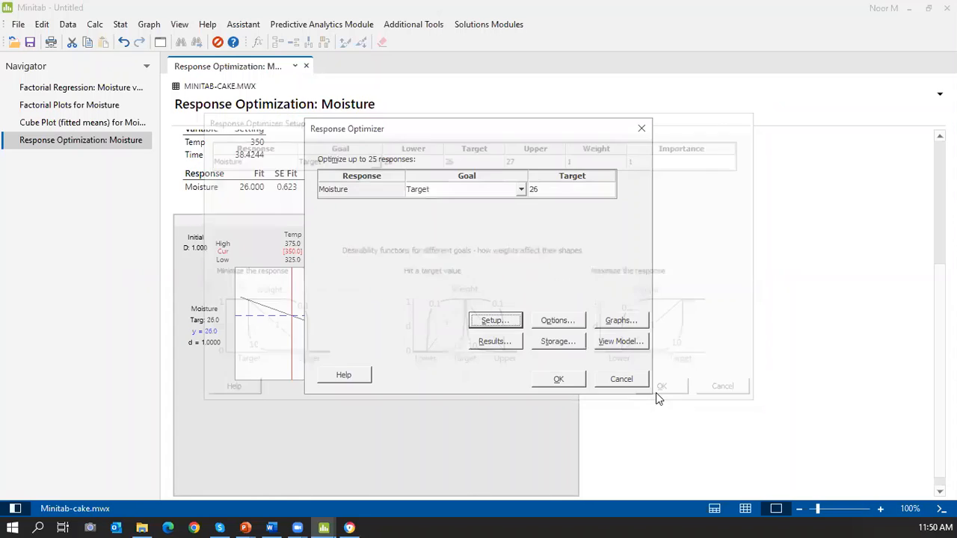
{"action": "left_click", "coordinate": [565, 380]}
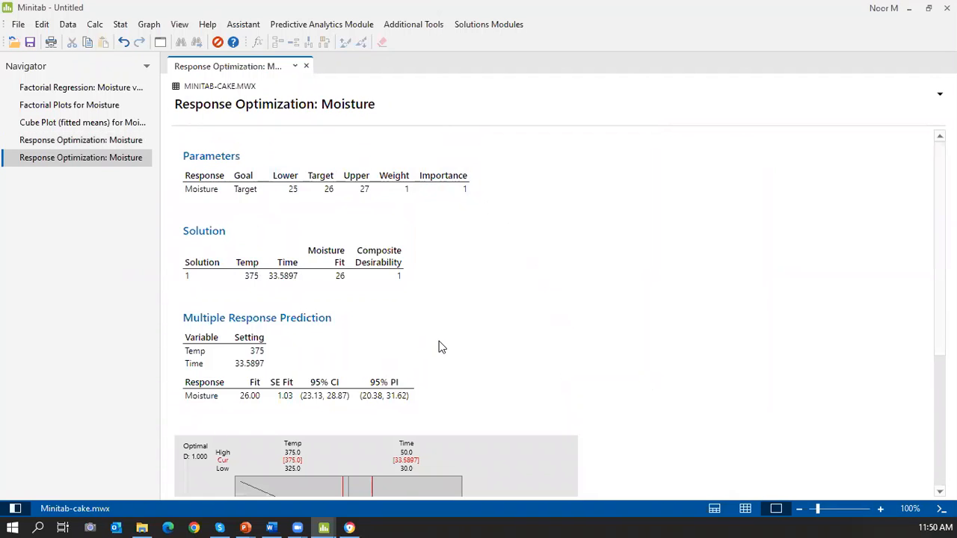
Examine the new optimization's prediction and plot alongside the factorial regression's Pareto chart of standardized effects.
{"action": "scroll", "coordinate": [440, 346], "scroll_direction": "down", "scroll_amount": 3}
{"action": "scroll", "coordinate": [439, 341], "scroll_direction": "down", "scroll_amount": 1}
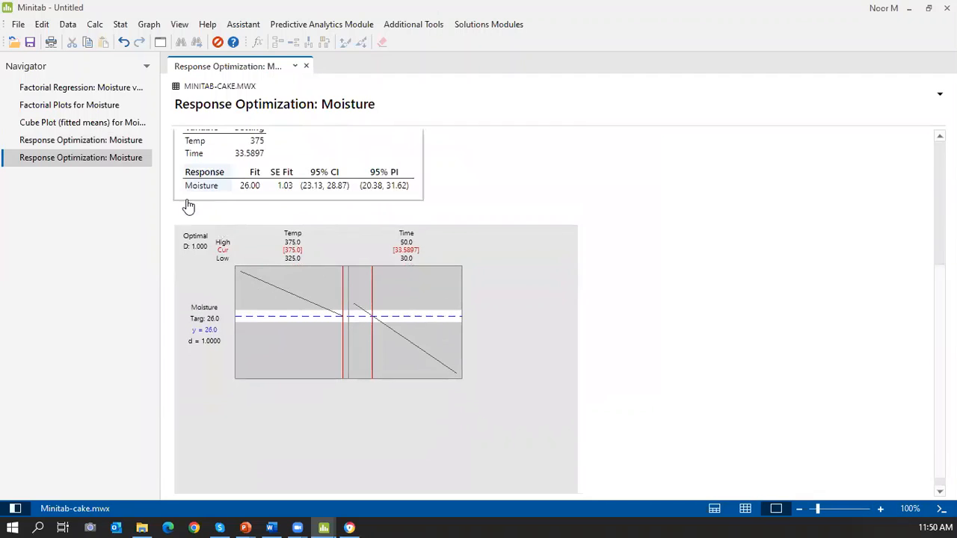
{"action": "scroll", "coordinate": [240, 249], "scroll_direction": "up", "scroll_amount": 1}
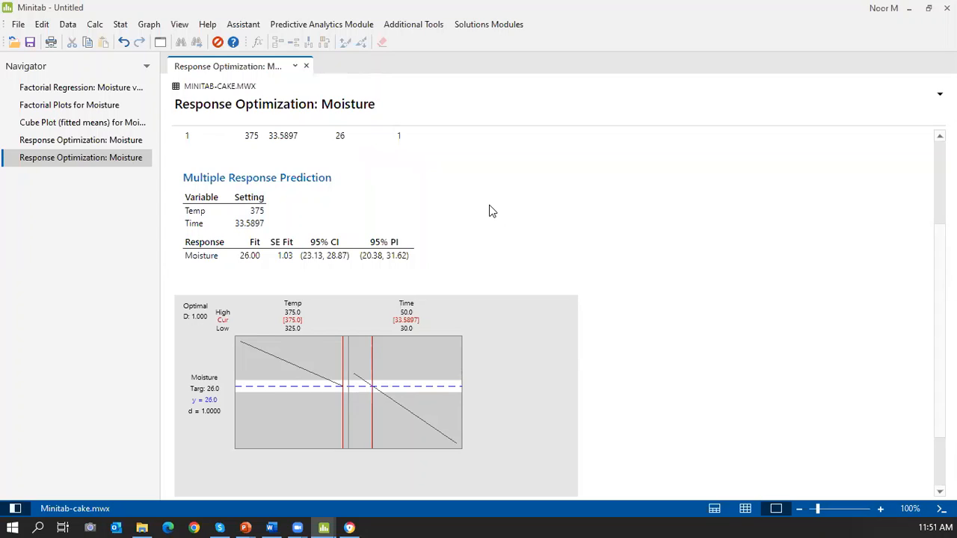
{"action": "left_click", "coordinate": [71, 87]}
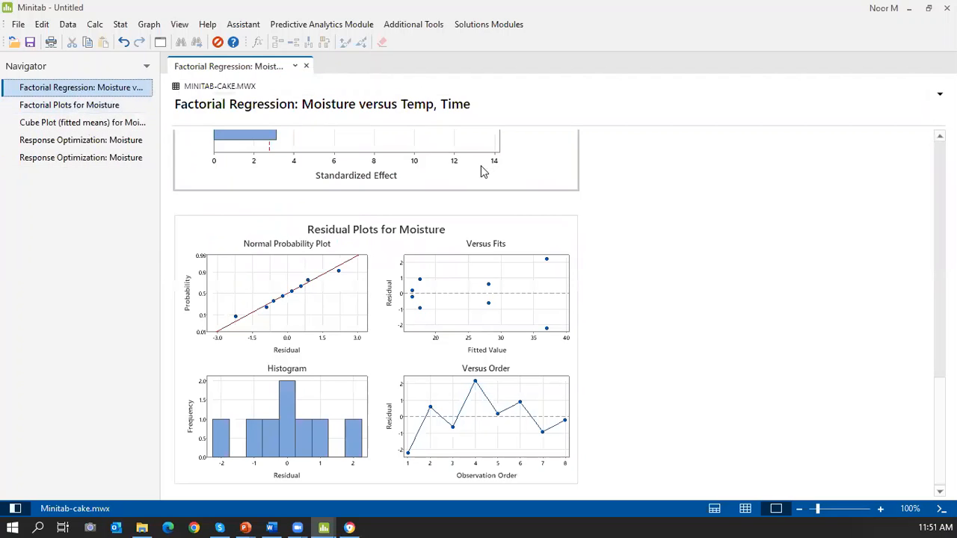
{"action": "scroll", "coordinate": [372, 205], "scroll_direction": "up", "scroll_amount": 3}
{"action": "scroll", "coordinate": [372, 203], "scroll_direction": "up", "scroll_amount": 2}
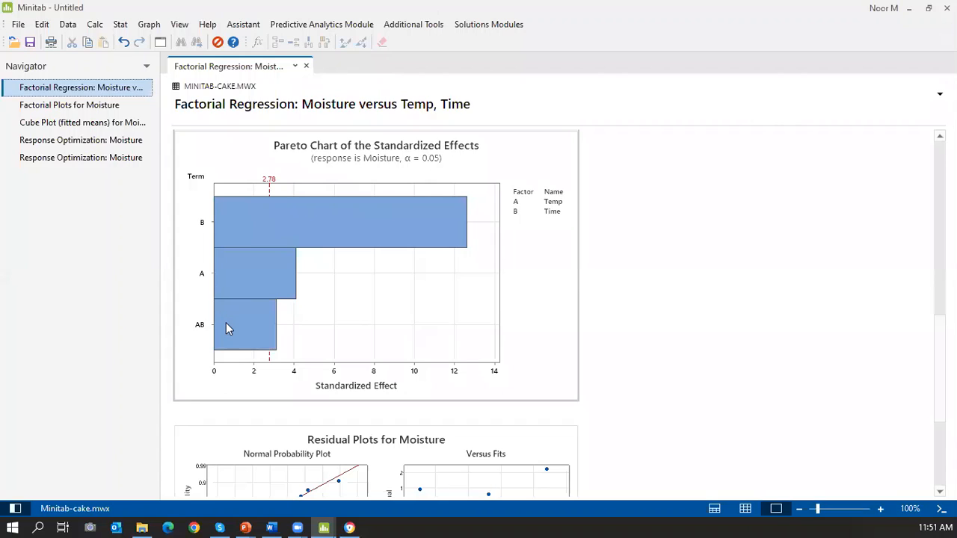
{"action": "scroll", "coordinate": [228, 316], "scroll_direction": "down", "scroll_amount": 2}
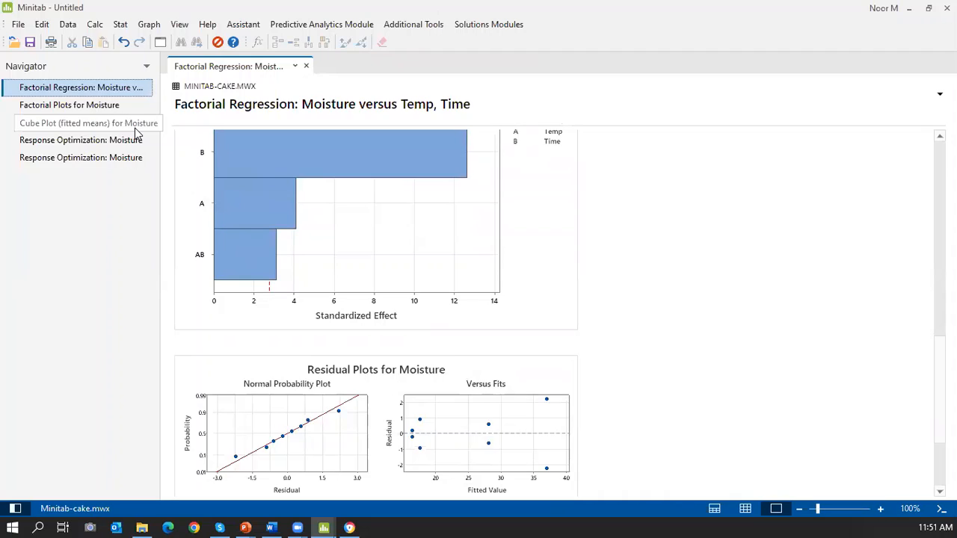
{"action": "left_click", "coordinate": [122, 157]}
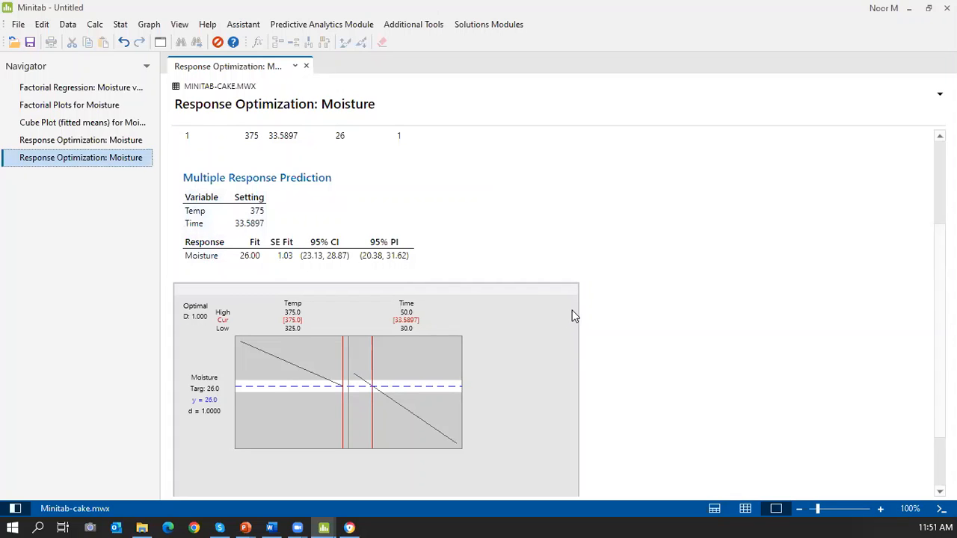
{"action": "scroll", "coordinate": [572, 316], "scroll_direction": "down", "scroll_amount": 3}
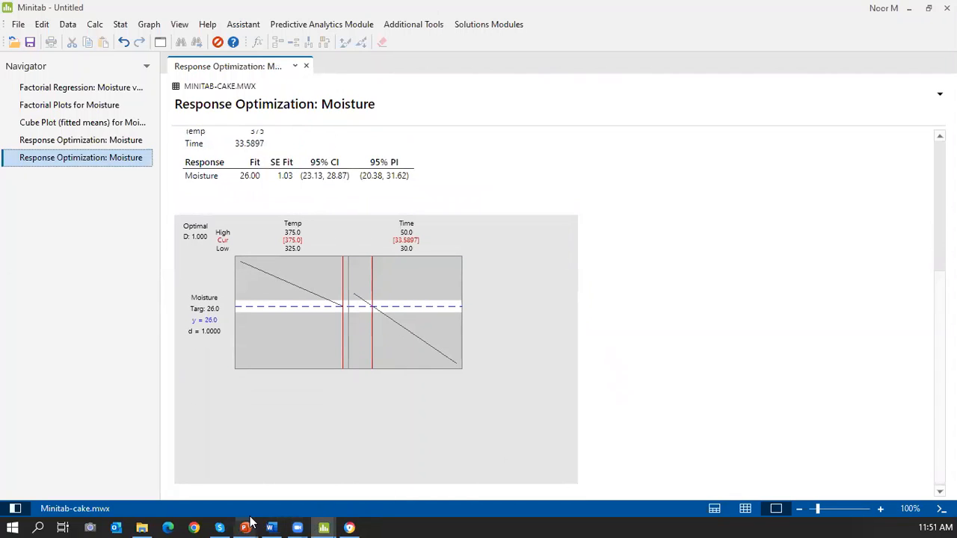
Switch to the PowerPoint slideshow, review the Response Optimizer slide and advance past it.
{"action": "mouse_move", "coordinate": [247, 526]}
{"action": "left_click", "coordinate": [392, 480]}
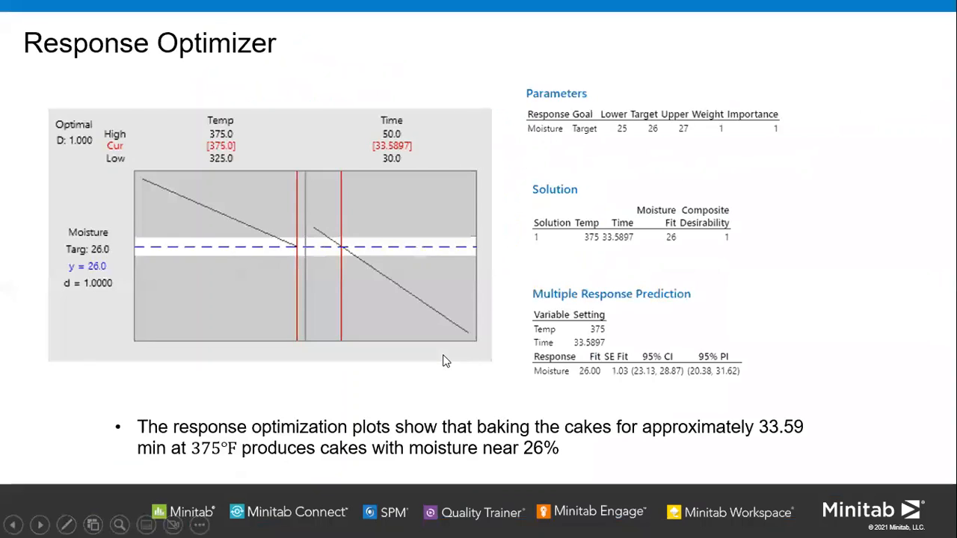
{"action": "key", "text": "Right"}
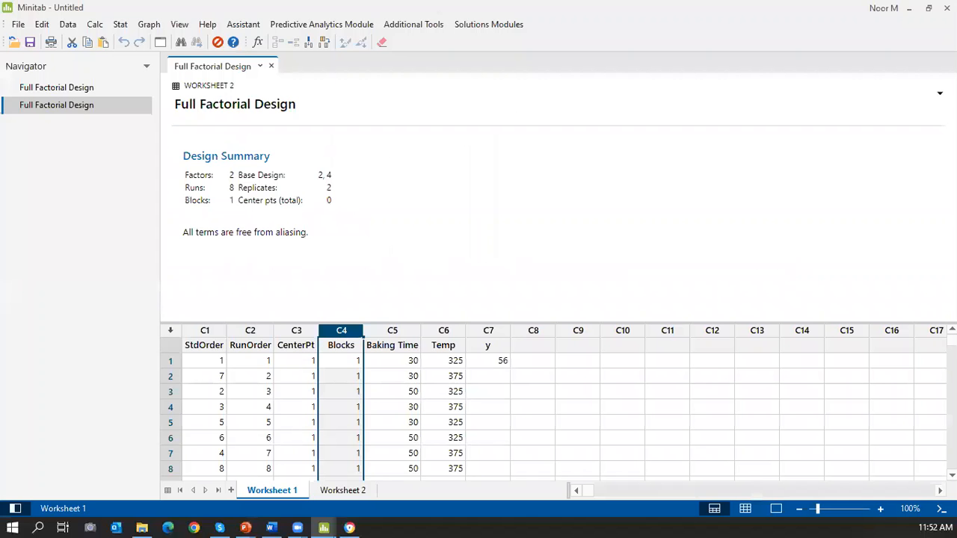
Start planning a six-factor screening design with the Assistant's DOE tools and name the factors A, B, C, D, E and F.
{"action": "left_click", "coordinate": [234, 26]}
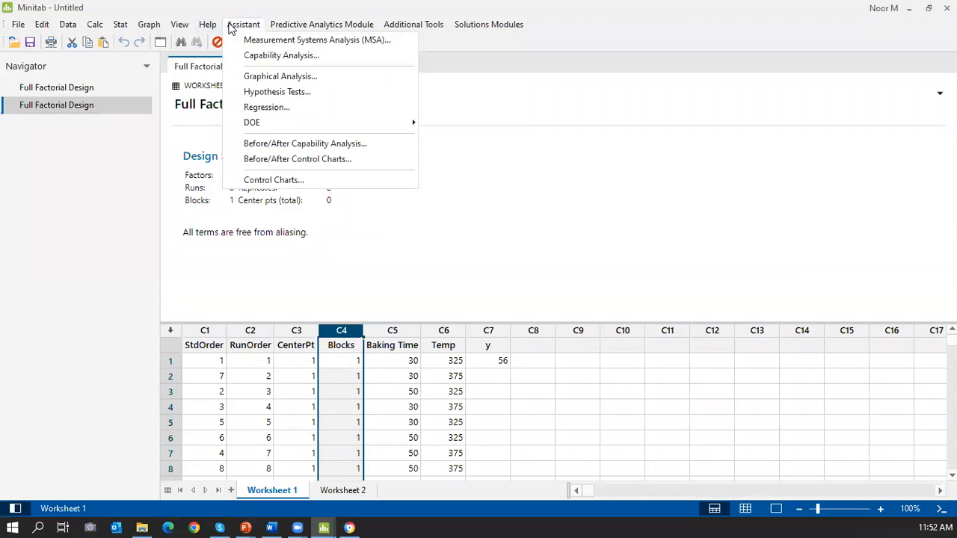
{"action": "mouse_move", "coordinate": [297, 131]}
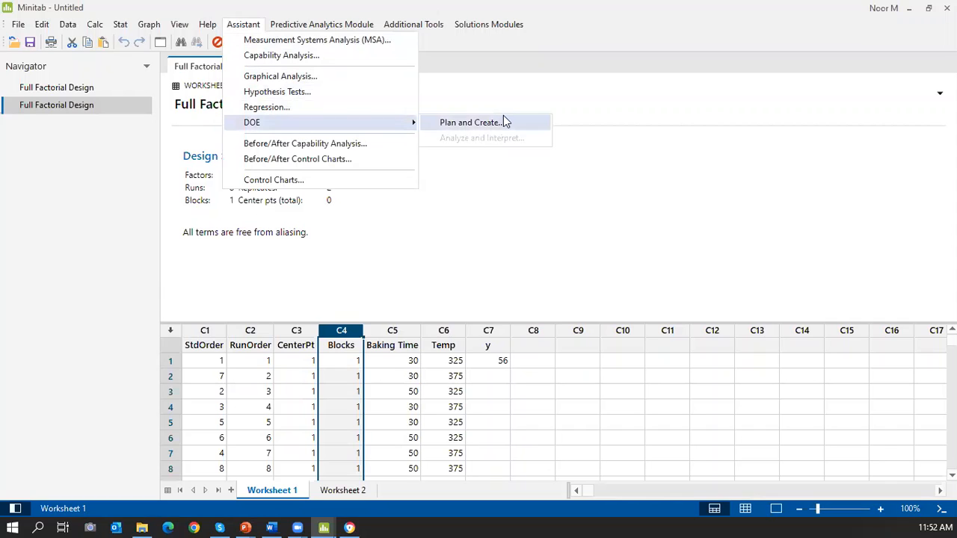
{"action": "left_click", "coordinate": [478, 124]}
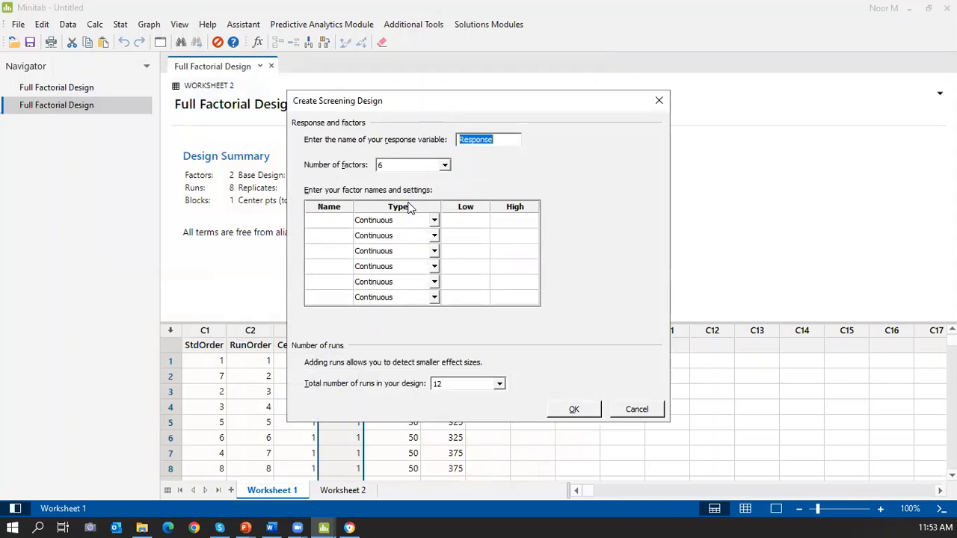
{"action": "left_click", "coordinate": [336, 222]}
{"action": "type", "text": "A"}
{"action": "left_click", "coordinate": [324, 237]}
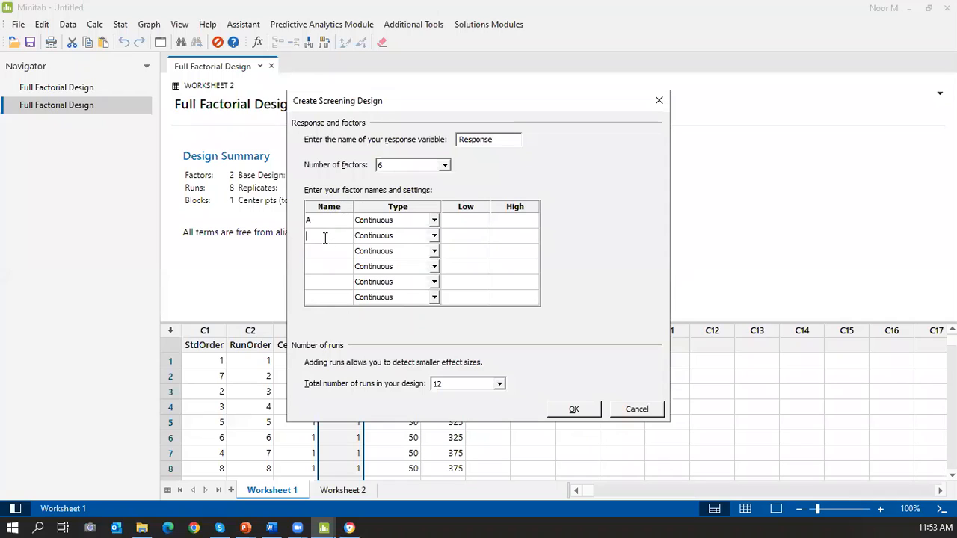
{"action": "type", "text": "B"}
{"action": "left_click", "coordinate": [322, 247]}
{"action": "type", "text": "C"}
{"action": "left_click", "coordinate": [327, 266]}
{"action": "left_click", "coordinate": [328, 281]}
{"action": "type", "text": "E"}
{"action": "left_click", "coordinate": [320, 297]}
{"action": "type", "text": "F"}
Set the low level to -1 and the high level to 1 for factors A and B.
{"action": "left_click", "coordinate": [471, 220]}
{"action": "type", "text": "1"}
{"action": "left_click", "coordinate": [507, 223]}
{"action": "left_click", "coordinate": [486, 219]}
{"action": "type", "text": "1"}
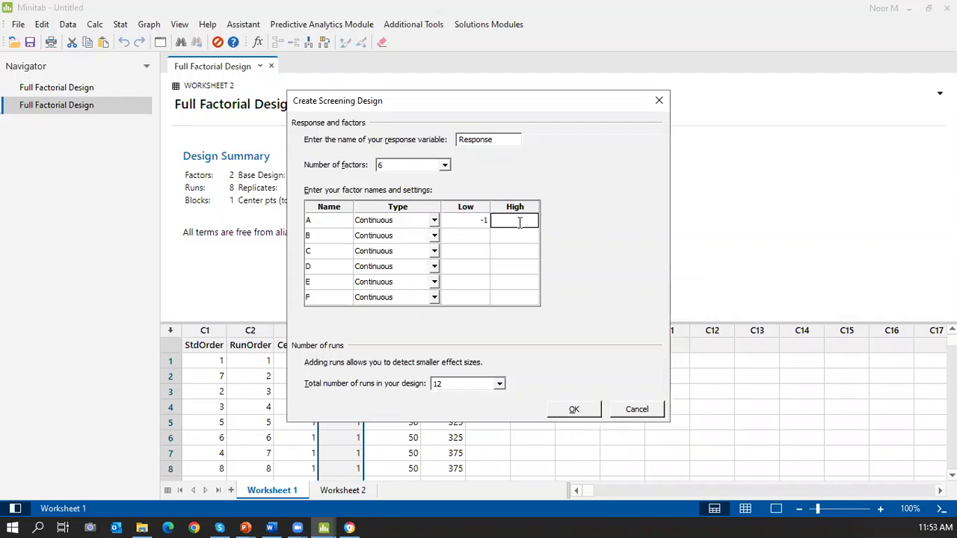
{"action": "left_click", "coordinate": [478, 235]}
{"action": "type", "text": "-1"}
{"action": "left_click", "coordinate": [528, 235]}
{"action": "type", "text": "1"}
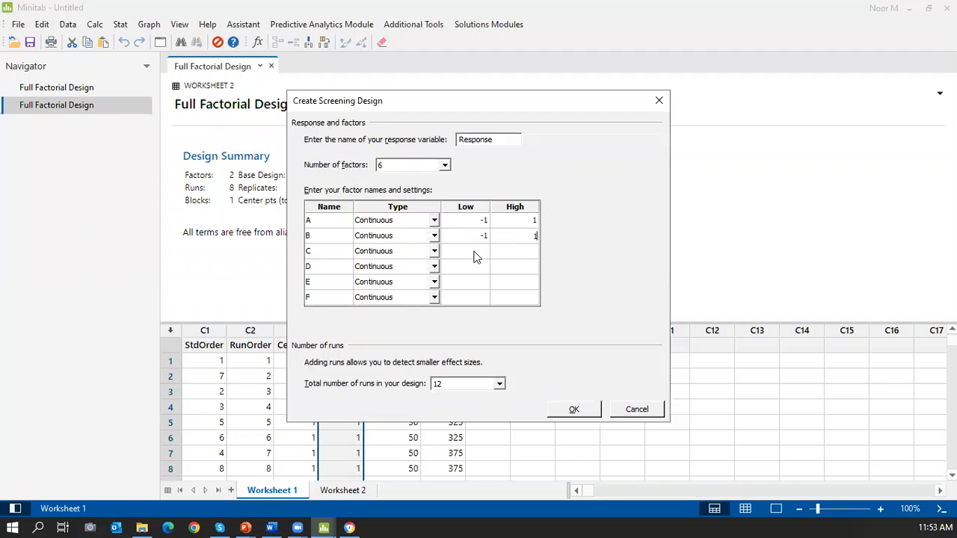
Set low -1 and high 1 for factors C, D, E and F, and create the 12-run screening design.
{"action": "left_click", "coordinate": [476, 254]}
{"action": "type", "text": "-1"}
{"action": "left_click", "coordinate": [515, 252]}
{"action": "type", "text": "1"}
{"action": "left_click", "coordinate": [472, 268]}
{"action": "left_click", "coordinate": [505, 267]}
{"action": "type", "text": "1"}
{"action": "left_click", "coordinate": [472, 282]}
{"action": "type", "text": "1"}
{"action": "left_click", "coordinate": [465, 298]}
{"action": "type", "text": "-"}
{"action": "left_click", "coordinate": [534, 297]}
{"action": "left_click", "coordinate": [559, 412]}
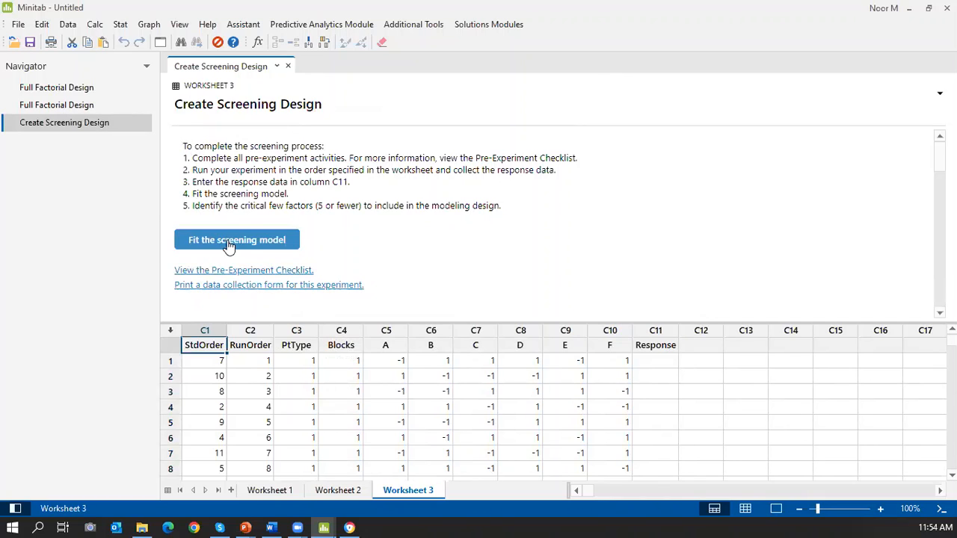
Go through the first run's settings for factors A to F and enter 67 as its Response value.
{"action": "left_click", "coordinate": [649, 359]}
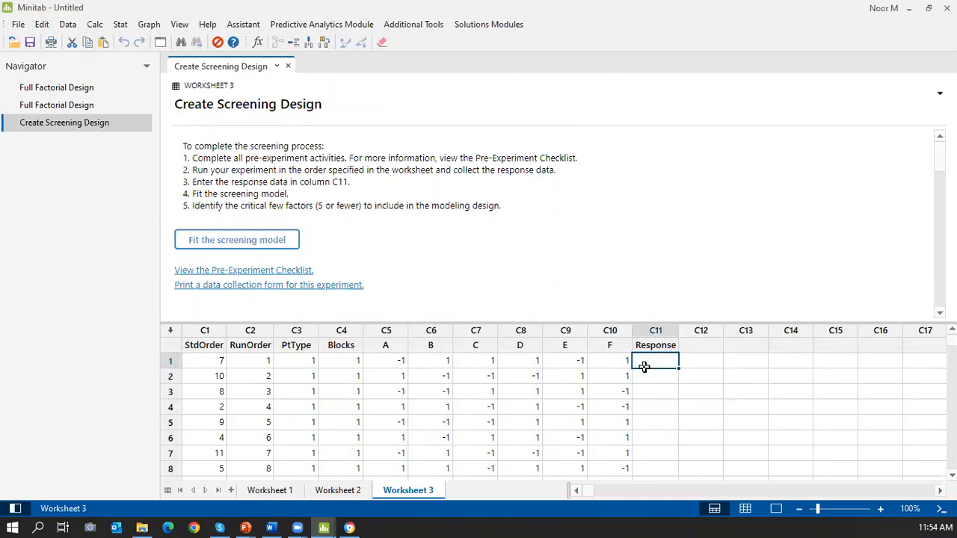
{"action": "left_click", "coordinate": [389, 363]}
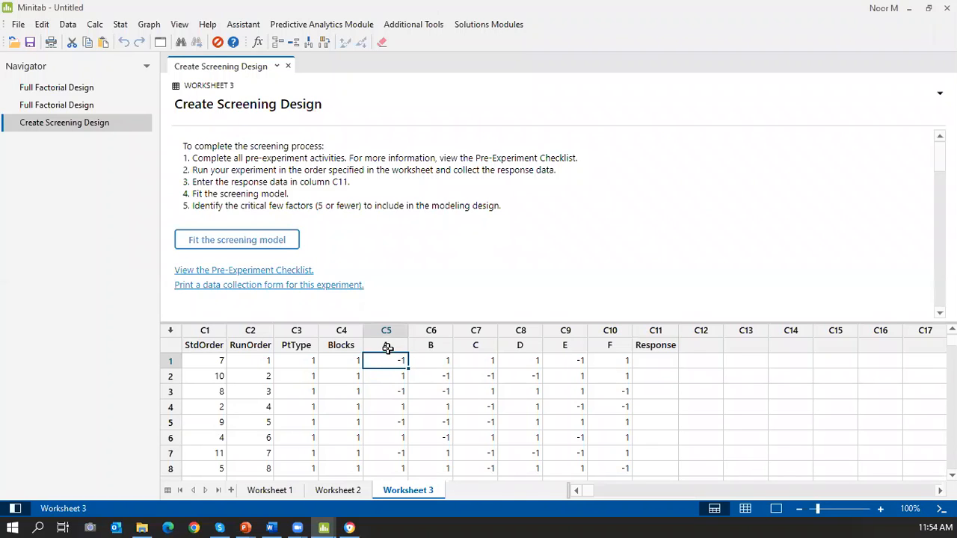
{"action": "left_click", "coordinate": [426, 360]}
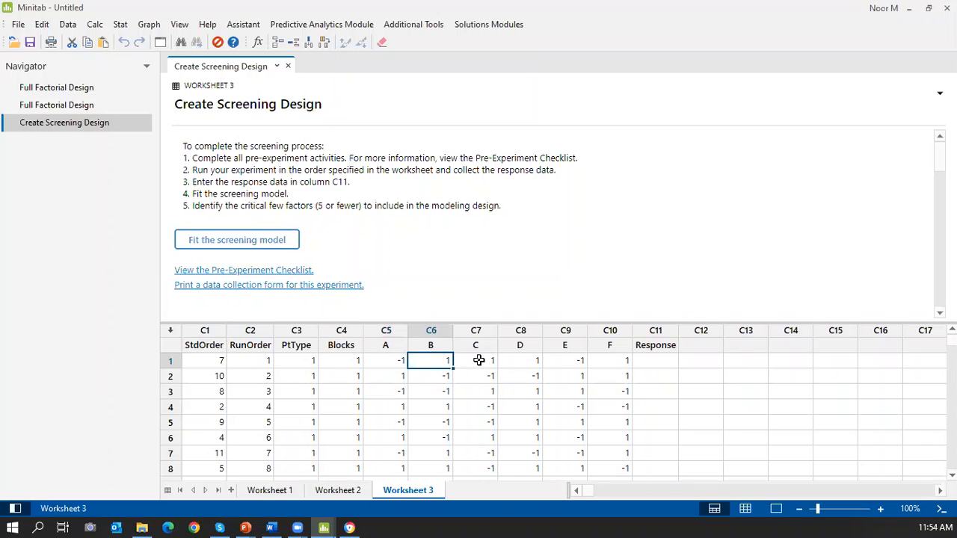
{"action": "left_click", "coordinate": [480, 361]}
{"action": "left_click", "coordinate": [515, 360]}
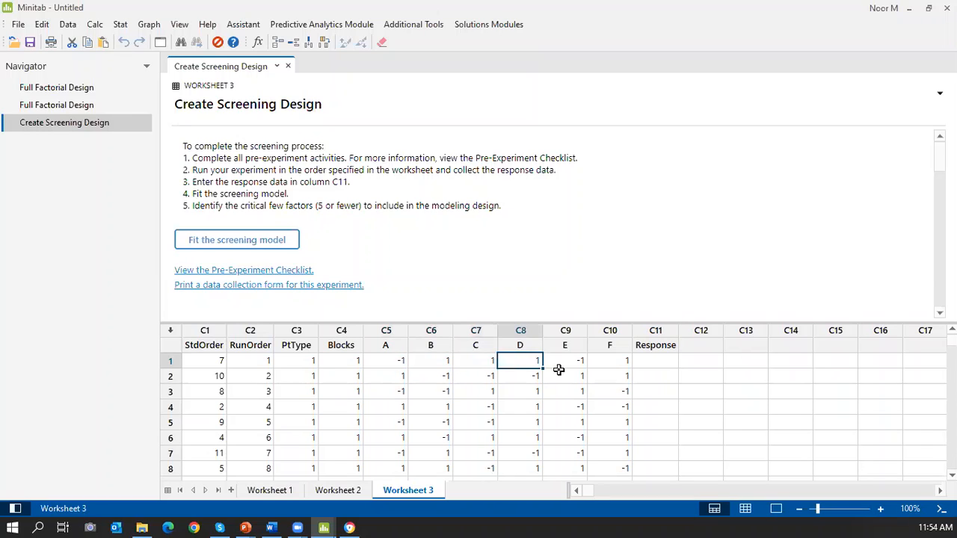
{"action": "left_click", "coordinate": [573, 363]}
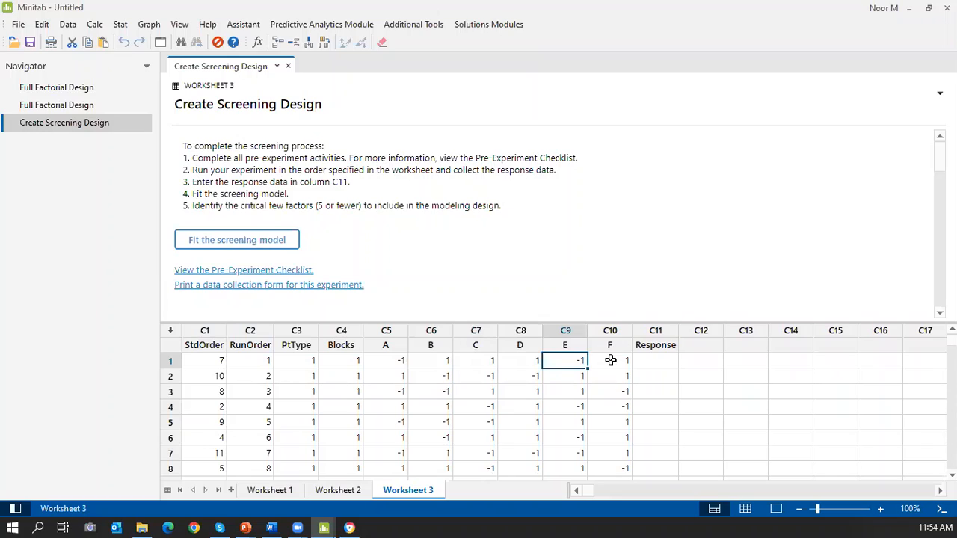
{"action": "left_click", "coordinate": [610, 361]}
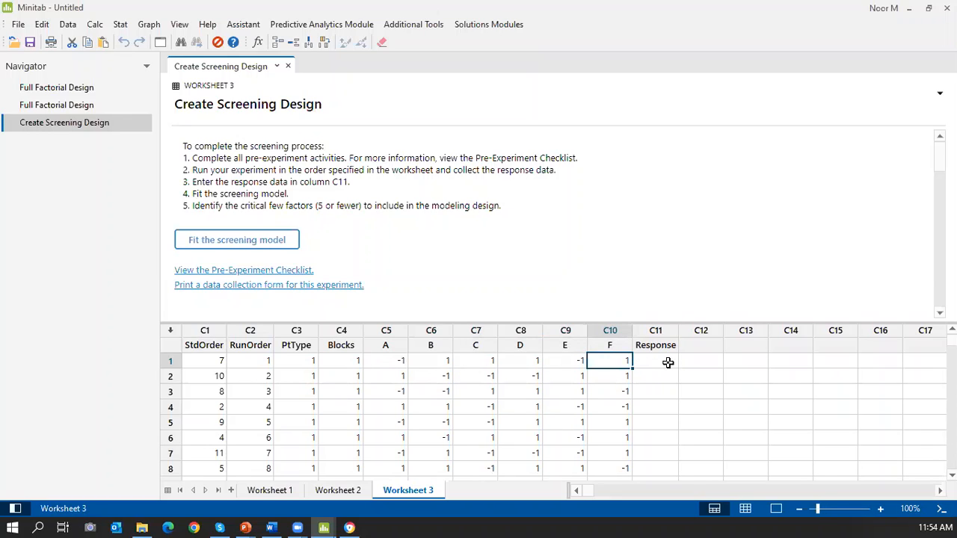
{"action": "left_click", "coordinate": [668, 362]}
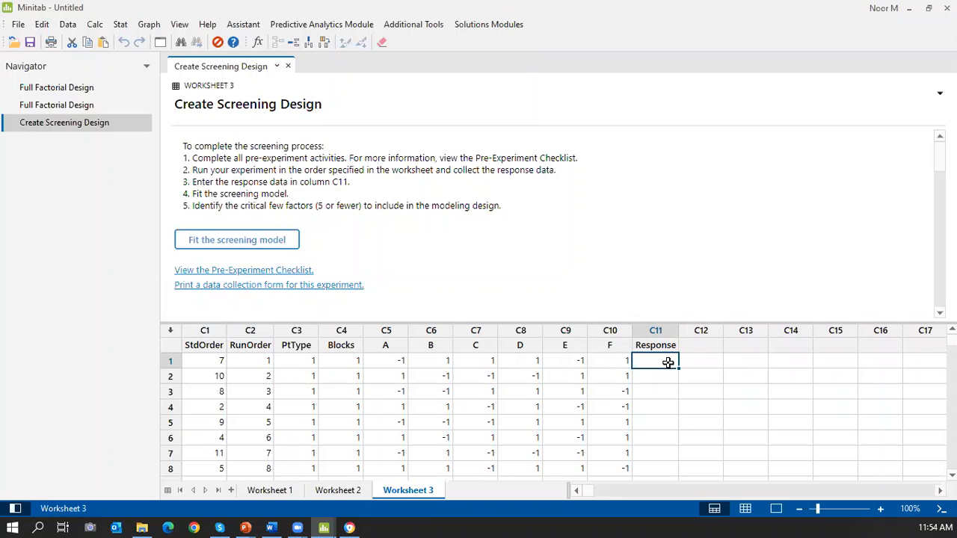
{"action": "type", "text": "67"}
View the Assistant's Analyze and Interpret flowchart for the screening experiment, and close it.
{"action": "left_click", "coordinate": [242, 24]}
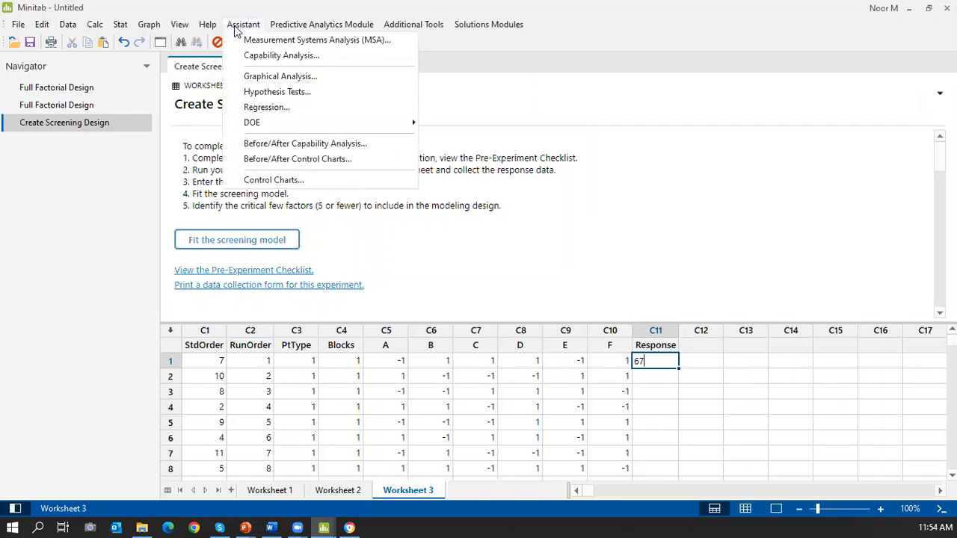
{"action": "mouse_move", "coordinate": [320, 125]}
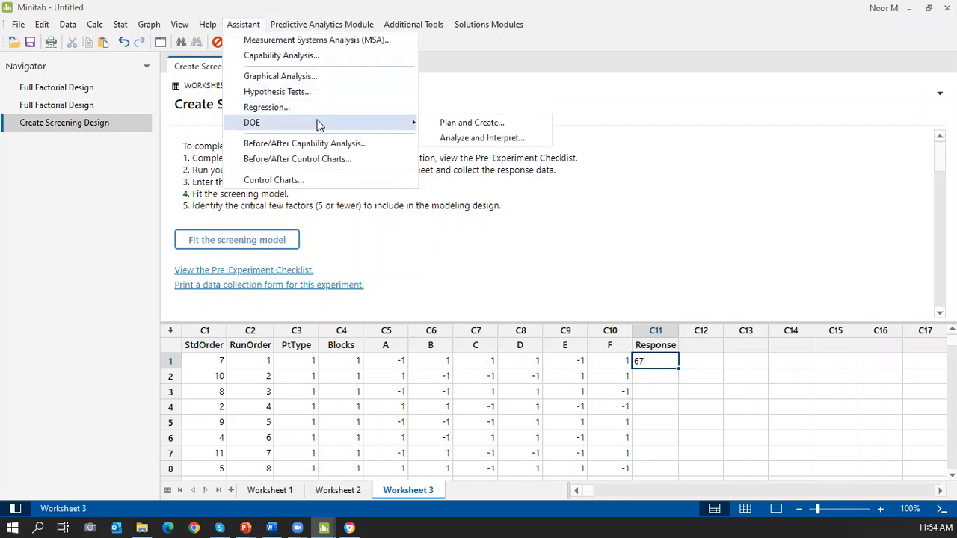
{"action": "left_click", "coordinate": [472, 141]}
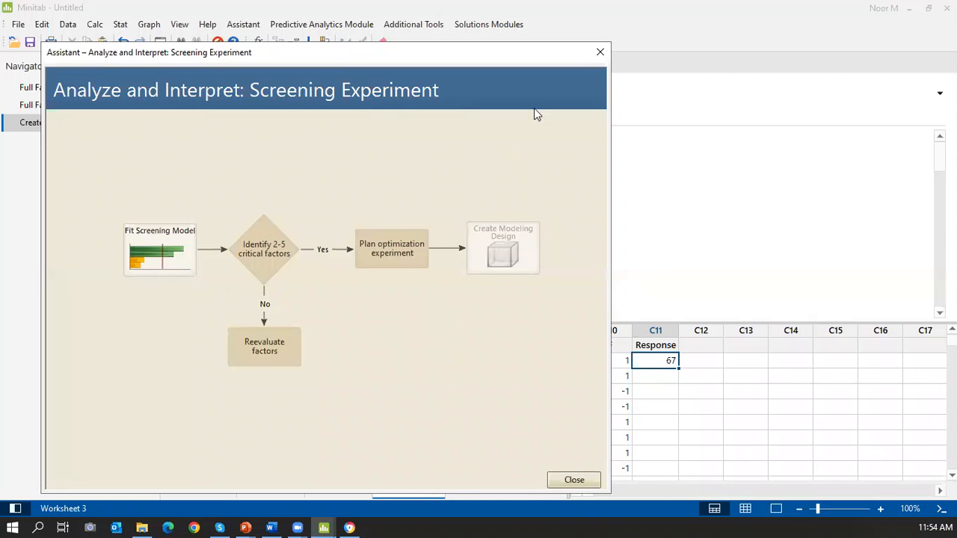
{"action": "left_click", "coordinate": [600, 55]}
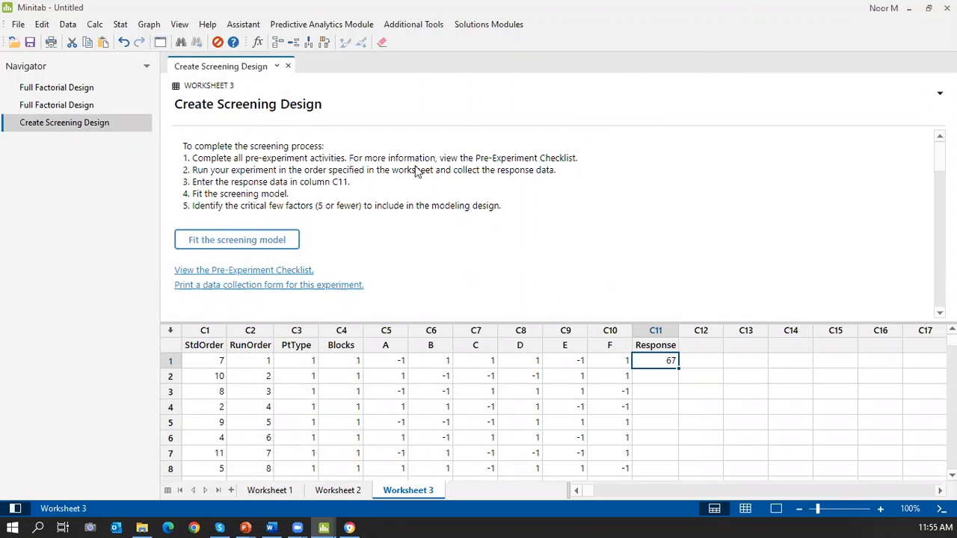
Examine the screening design's Summary Report and Report Card in an output-only view.
{"action": "scroll", "coordinate": [462, 195], "scroll_direction": "down", "scroll_amount": 6}
{"action": "scroll", "coordinate": [462, 194], "scroll_direction": "up", "scroll_amount": 3}
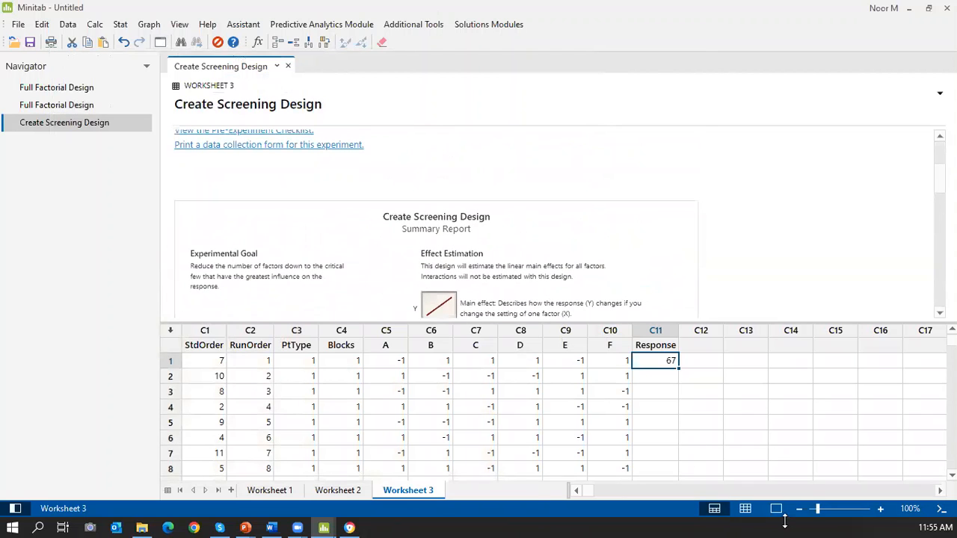
{"action": "left_click", "coordinate": [776, 509]}
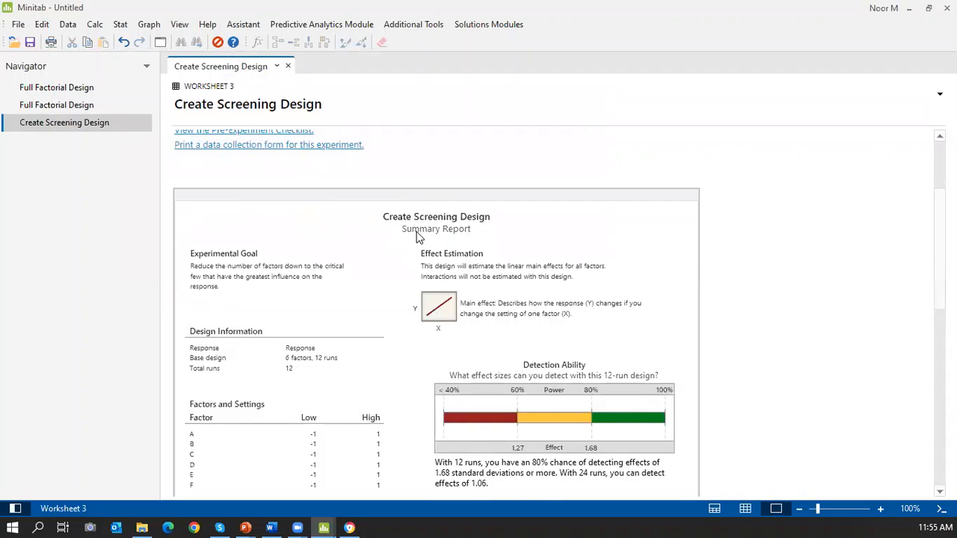
{"action": "scroll", "coordinate": [417, 236], "scroll_direction": "down", "scroll_amount": 5}
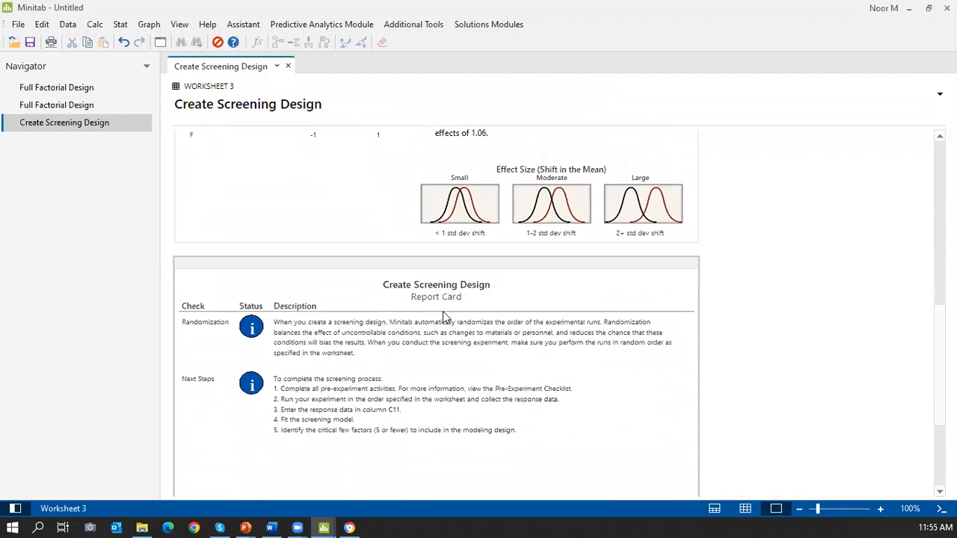
Examine the screening design's Detection Ability and Effect Size explanations in the Summary Report, and the Report Card's next steps.
{"action": "scroll", "coordinate": [444, 317], "scroll_direction": "down", "scroll_amount": 3}
{"action": "scroll", "coordinate": [444, 313], "scroll_direction": "up", "scroll_amount": 8}
{"action": "scroll", "coordinate": [444, 312], "scroll_direction": "down", "scroll_amount": 2}
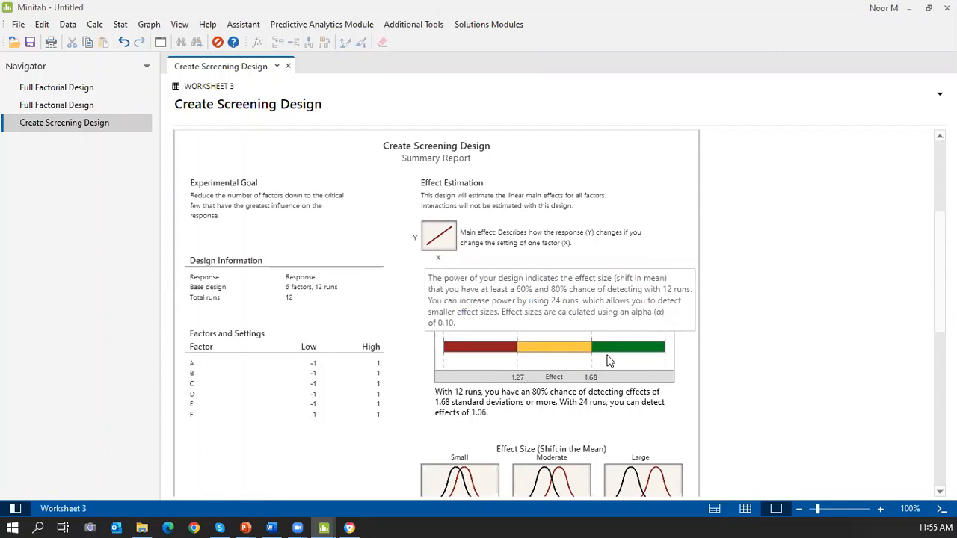
{"action": "scroll", "coordinate": [568, 299], "scroll_direction": "down", "scroll_amount": 3}
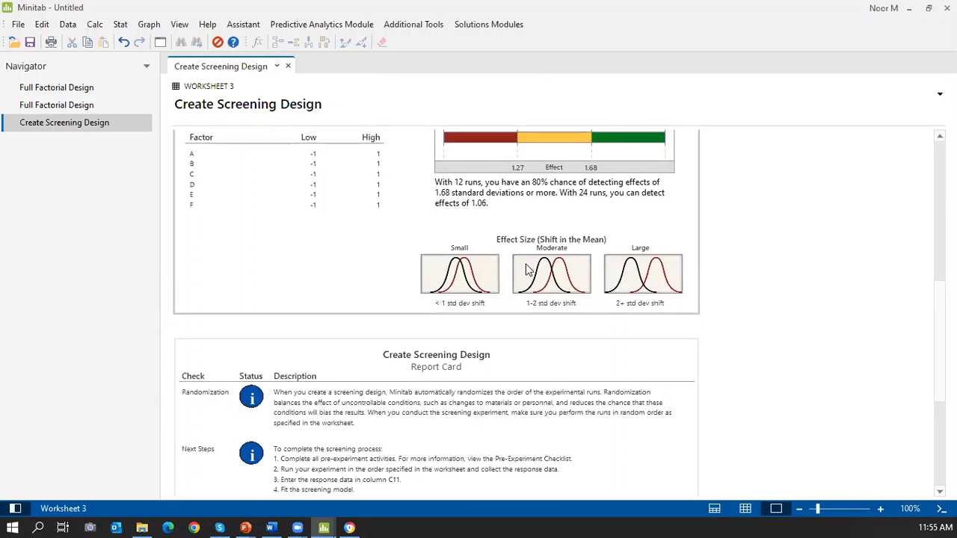
{"action": "mouse_move", "coordinate": [656, 298]}
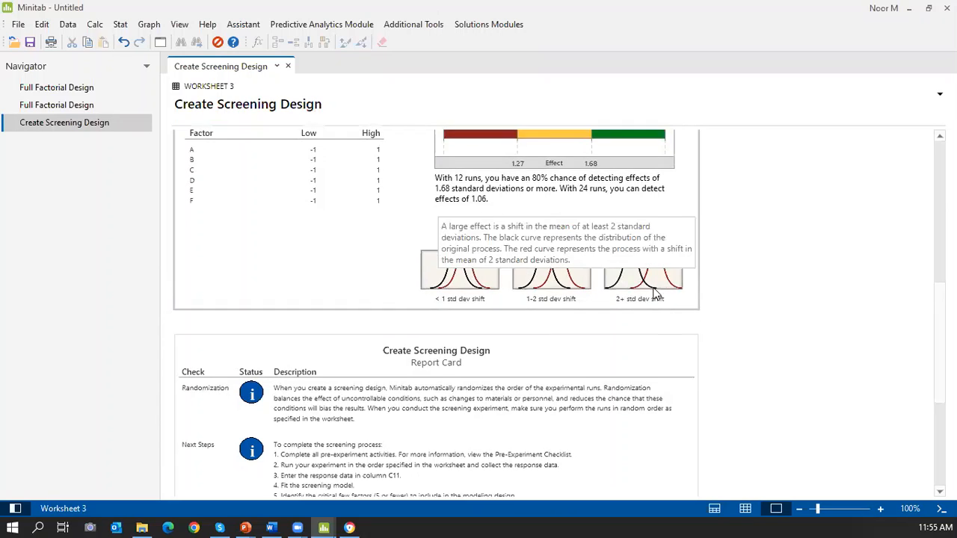
{"action": "scroll", "coordinate": [647, 291], "scroll_direction": "down", "scroll_amount": 3}
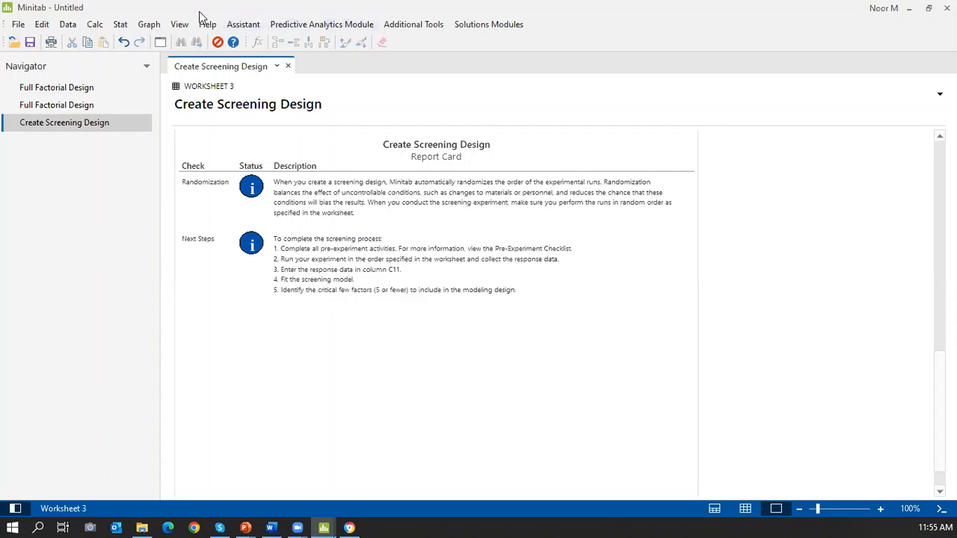
View the Assistant's DOE Analyze and Interpret flowchart for the screening experiment, close it, and return to the Summary Report.
{"action": "left_click", "coordinate": [243, 24]}
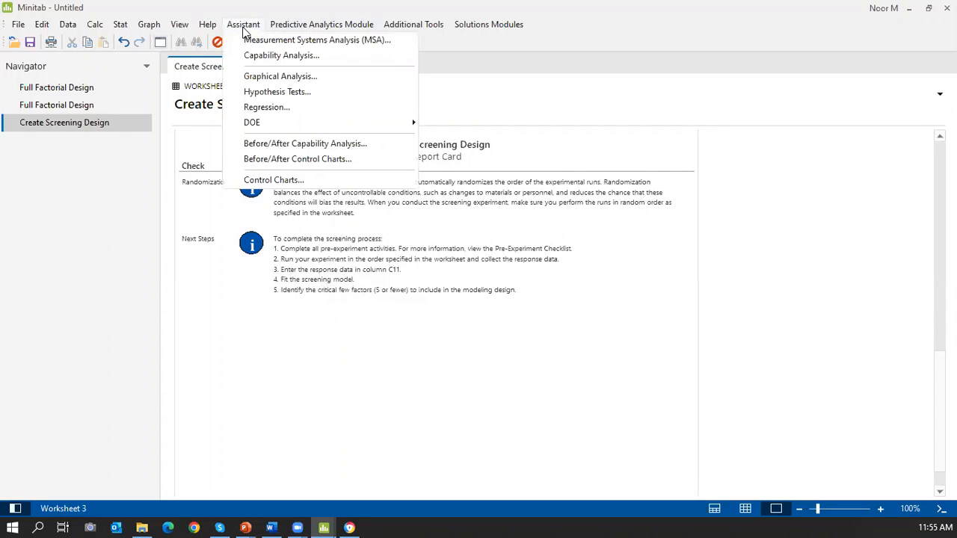
{"action": "mouse_move", "coordinate": [284, 124]}
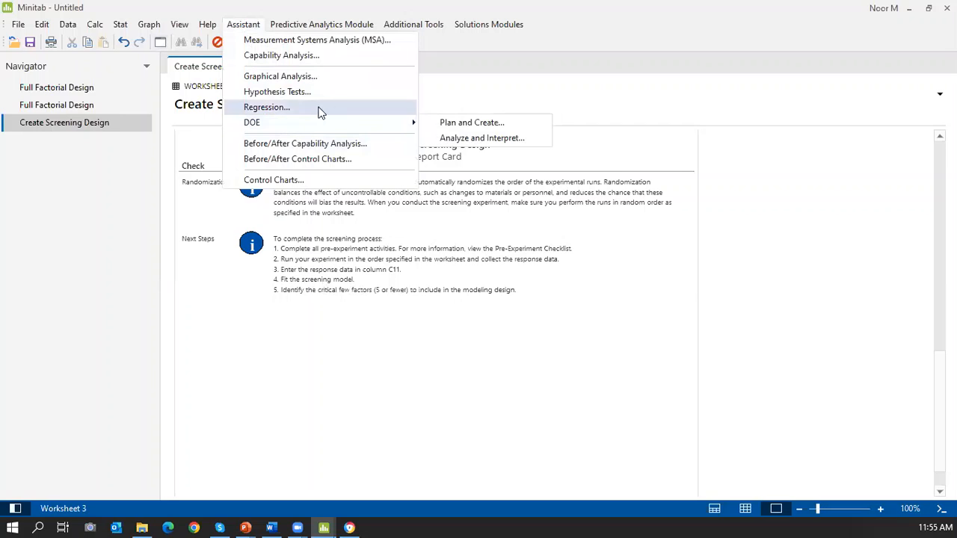
{"action": "left_click", "coordinate": [477, 141]}
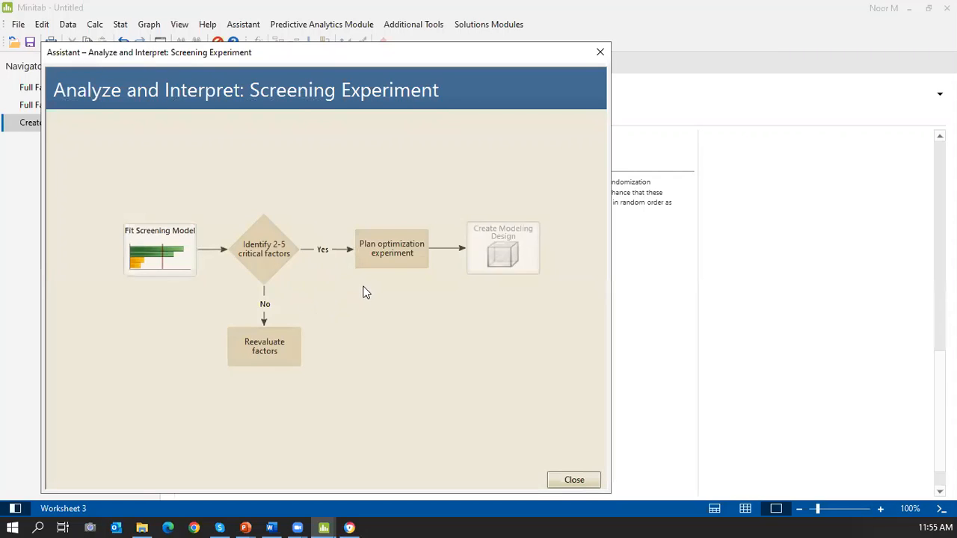
{"action": "left_click", "coordinate": [591, 57]}
{"action": "scroll", "coordinate": [657, 304], "scroll_direction": "up", "scroll_amount": 10}
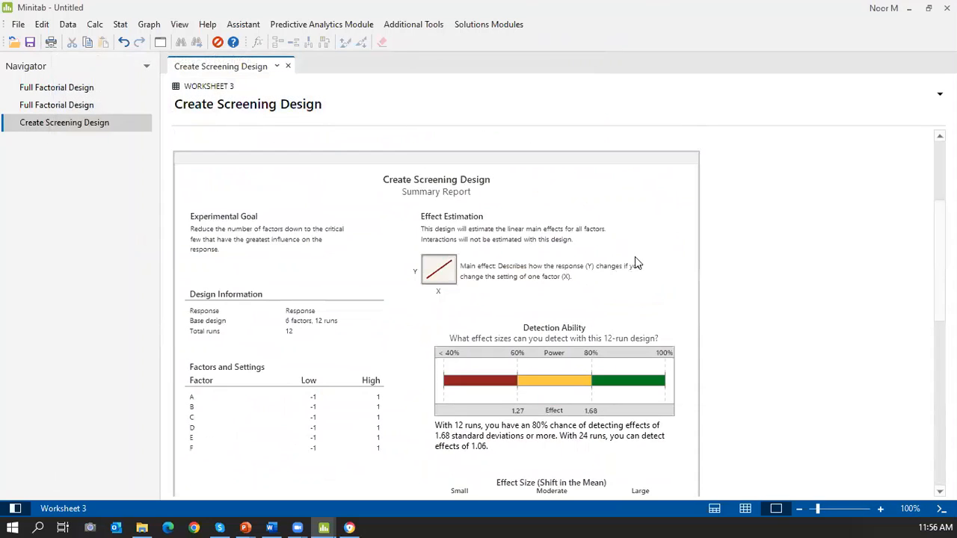
View the Assistant's Plan and Create Experiments flowchart for screening and optimization designs, and close it.
{"action": "left_click", "coordinate": [119, 26]}
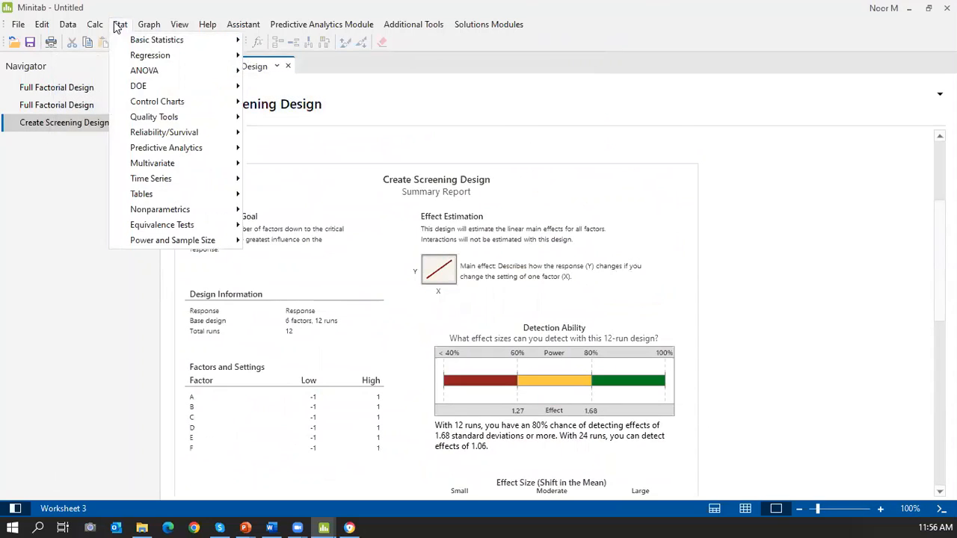
{"action": "mouse_move", "coordinate": [250, 26]}
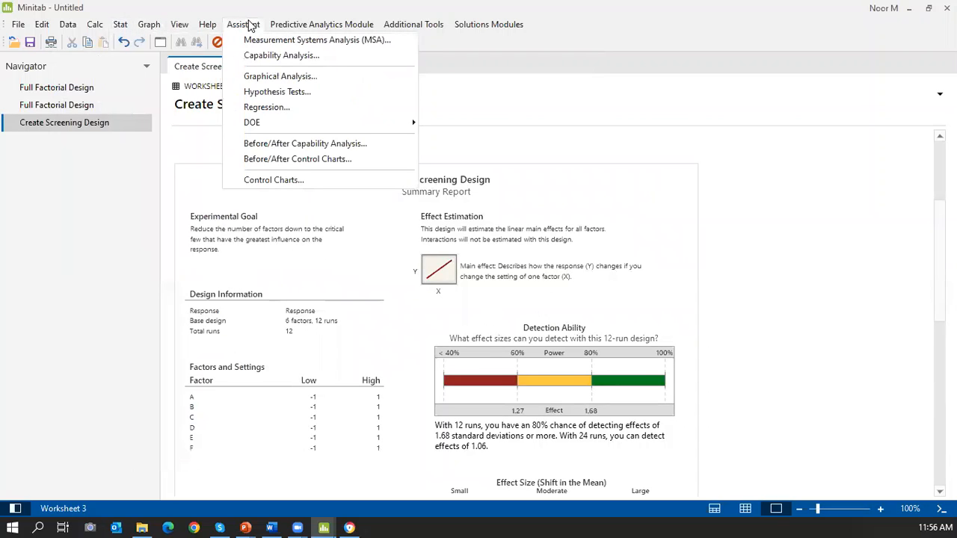
{"action": "mouse_move", "coordinate": [262, 125]}
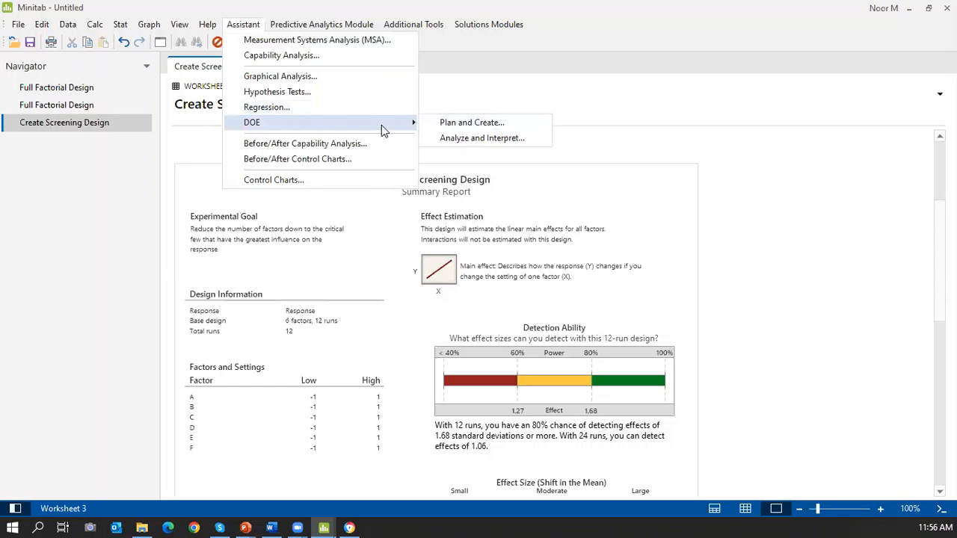
{"action": "left_click", "coordinate": [439, 123]}
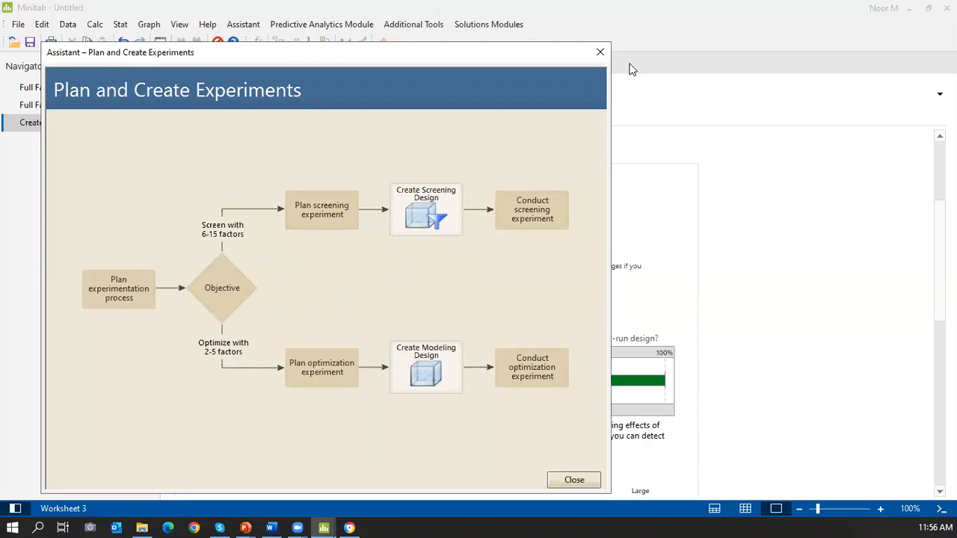
{"action": "left_click", "coordinate": [600, 52]}
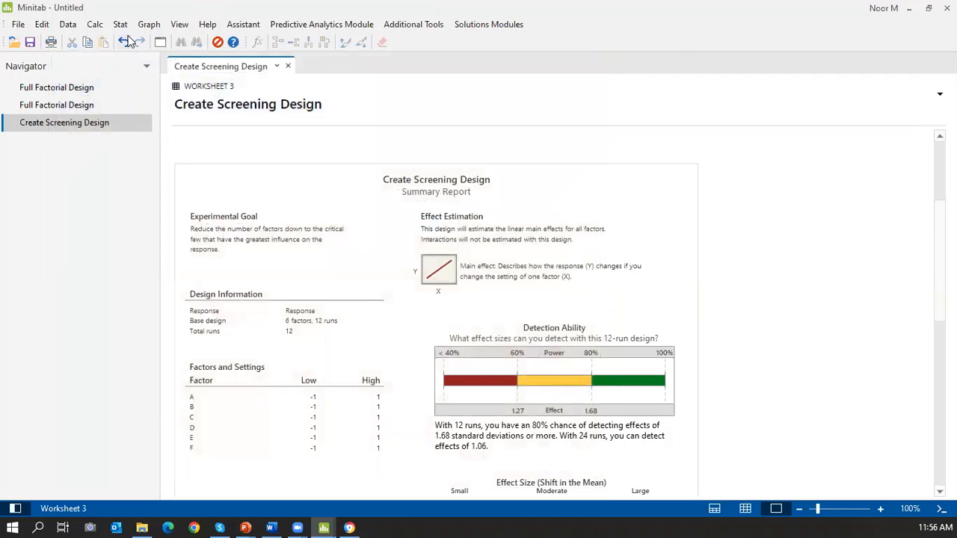
{"action": "left_click", "coordinate": [120, 24]}
{"action": "mouse_move", "coordinate": [153, 89]}
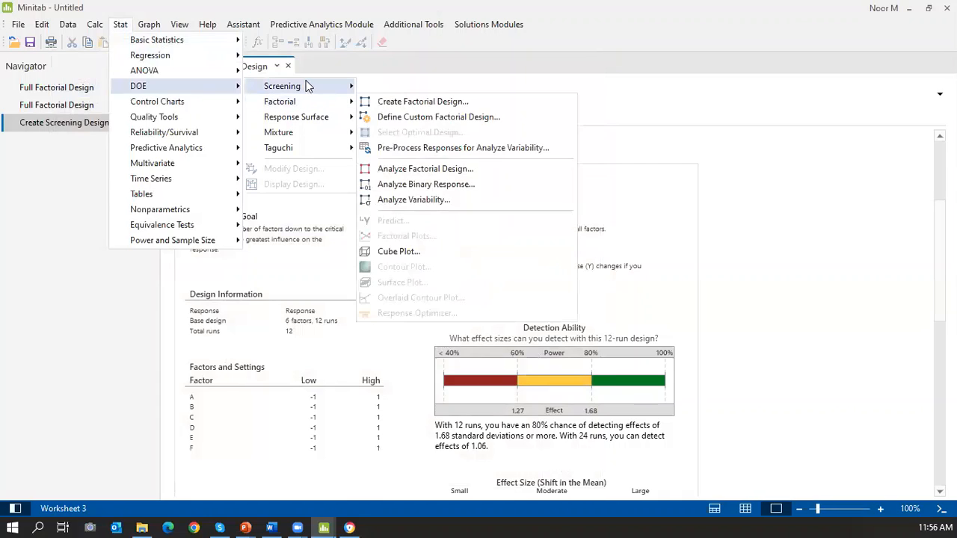
{"action": "mouse_move", "coordinate": [306, 87]}
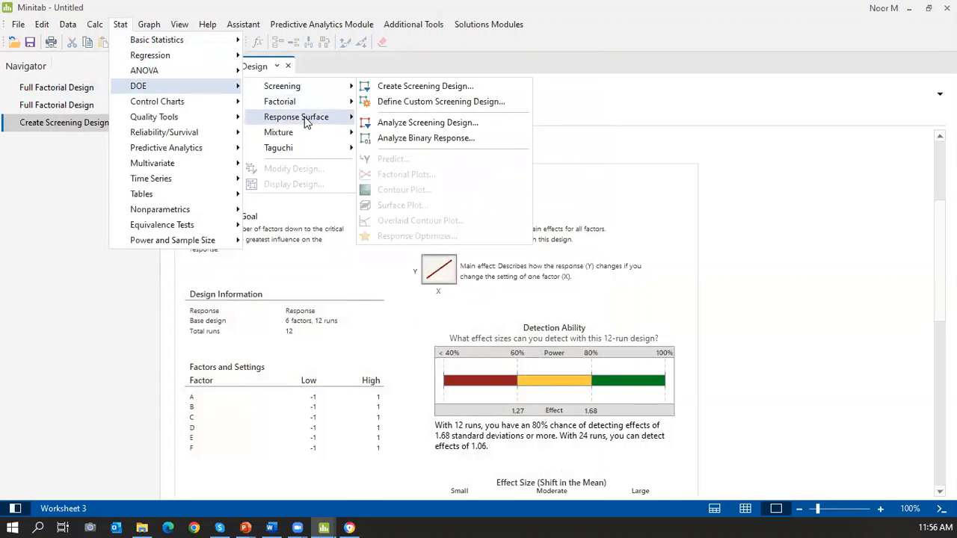
{"action": "mouse_move", "coordinate": [304, 116]}
{"action": "mouse_move", "coordinate": [310, 139]}
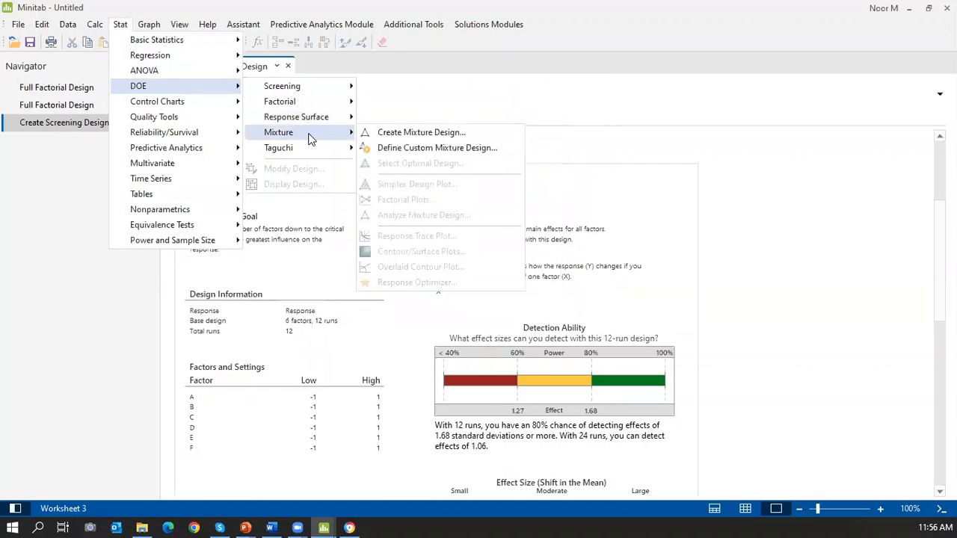
{"action": "mouse_move", "coordinate": [318, 155]}
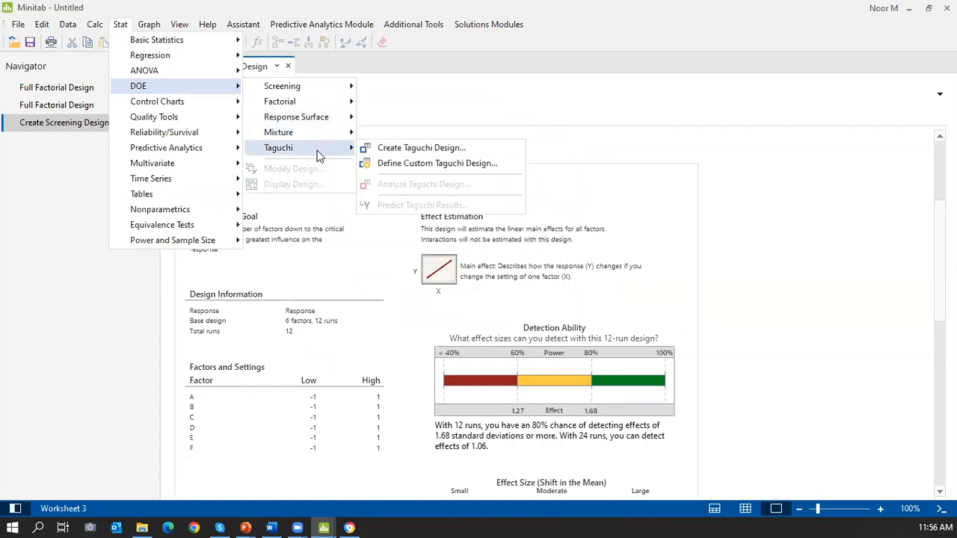
{"action": "left_click", "coordinate": [812, 217]}
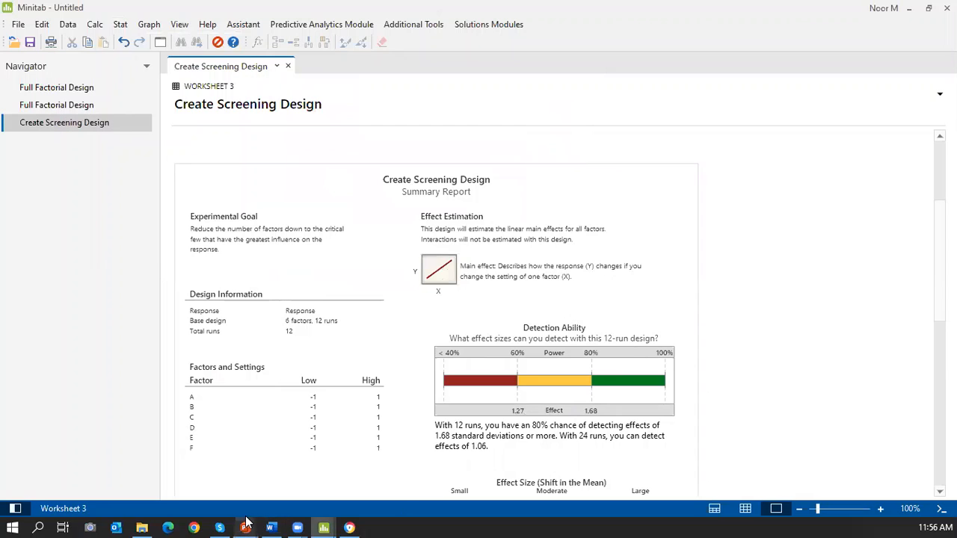
Switch to the PowerPoint slide show and advance from the Assistant Menu slide to the question slide, number 38.
{"action": "left_click", "coordinate": [246, 527]}
{"action": "left_click", "coordinate": [418, 457]}
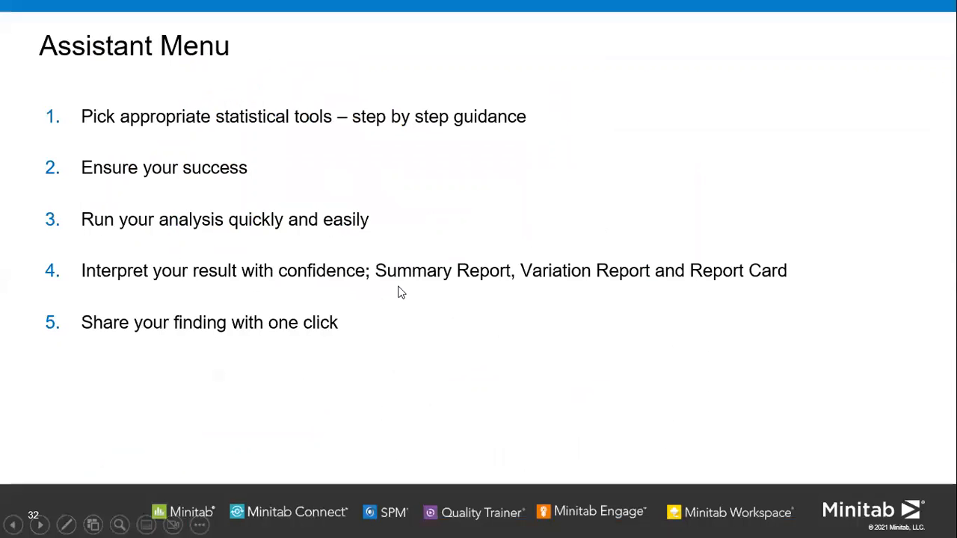
{"action": "key", "text": "Right"}
{"action": "key", "text": "Right"}
{"action": "key", "text": "Right"}
{"action": "key", "text": "Right"}
{"action": "key", "text": "Right"}
{"action": "key", "text": "Right"}
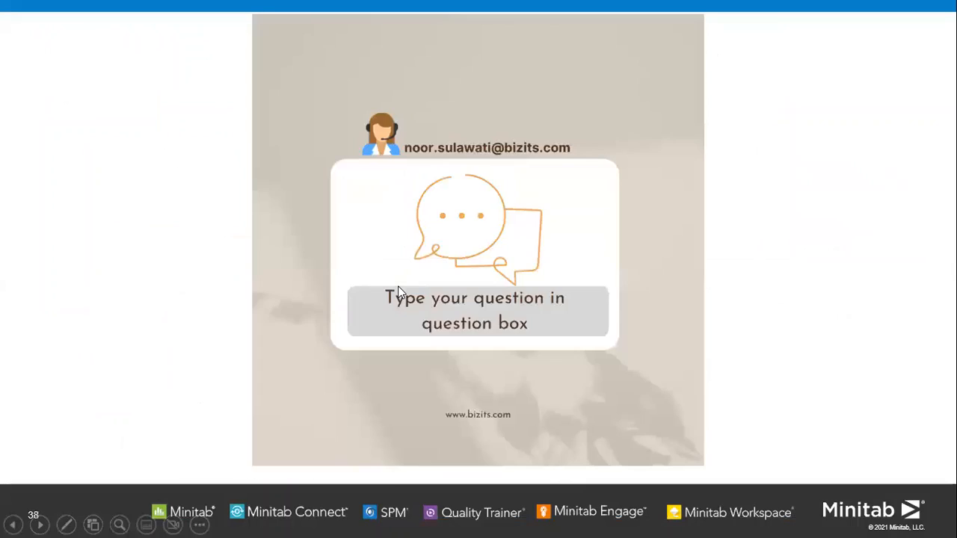